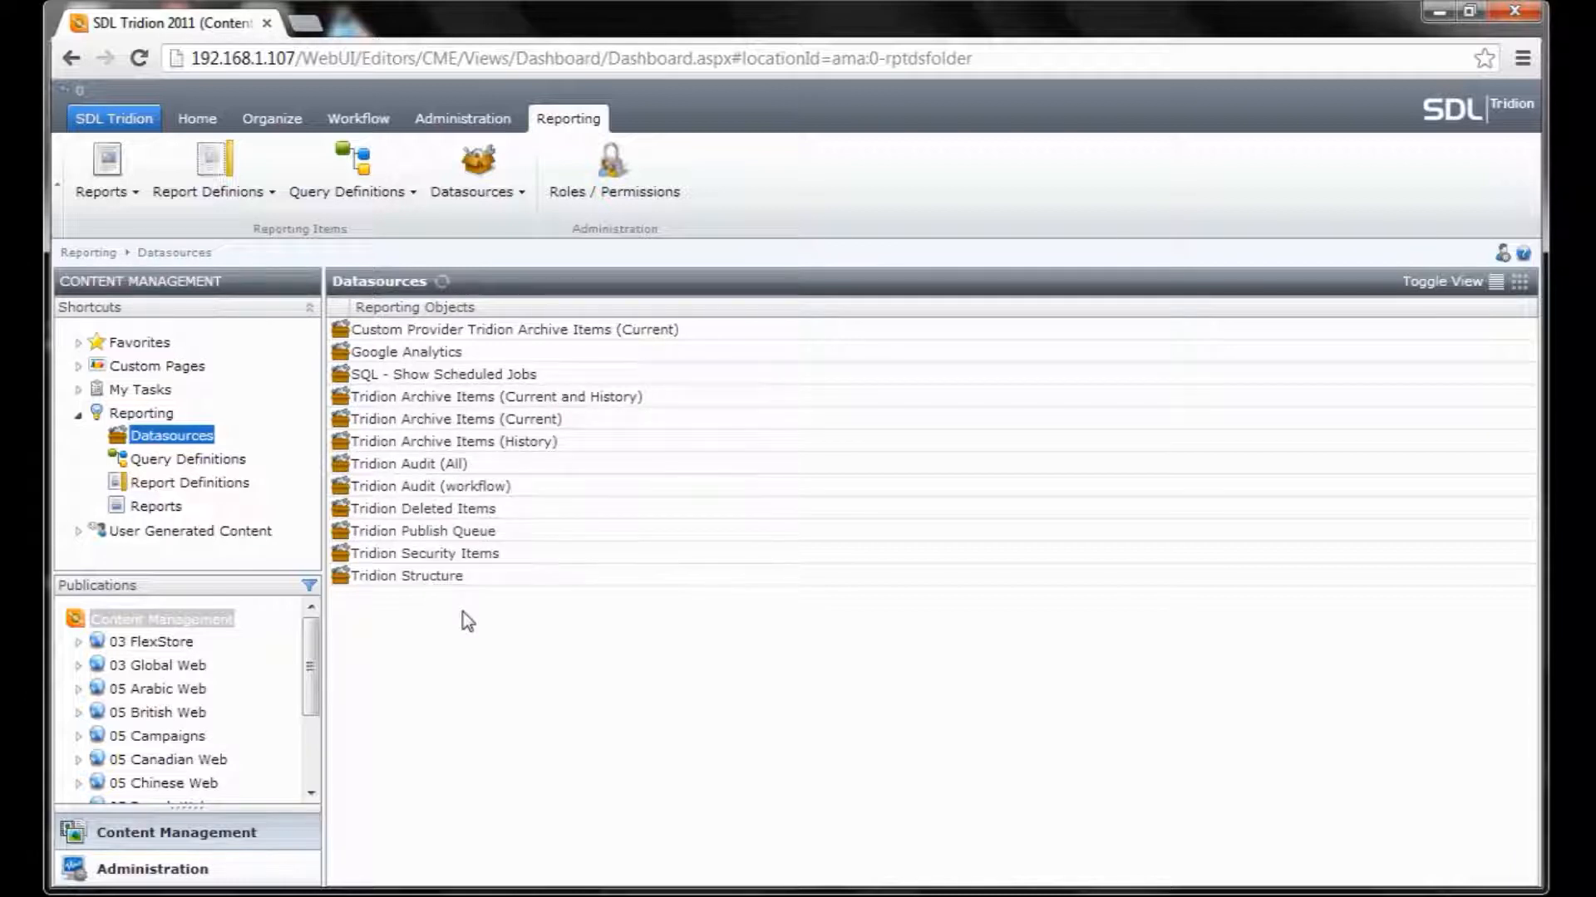
Set the Tridion Archive Items (Current) datasource's cache duration to 60 minutes, leaving Enable Cache unticked.
double_click(472, 420)
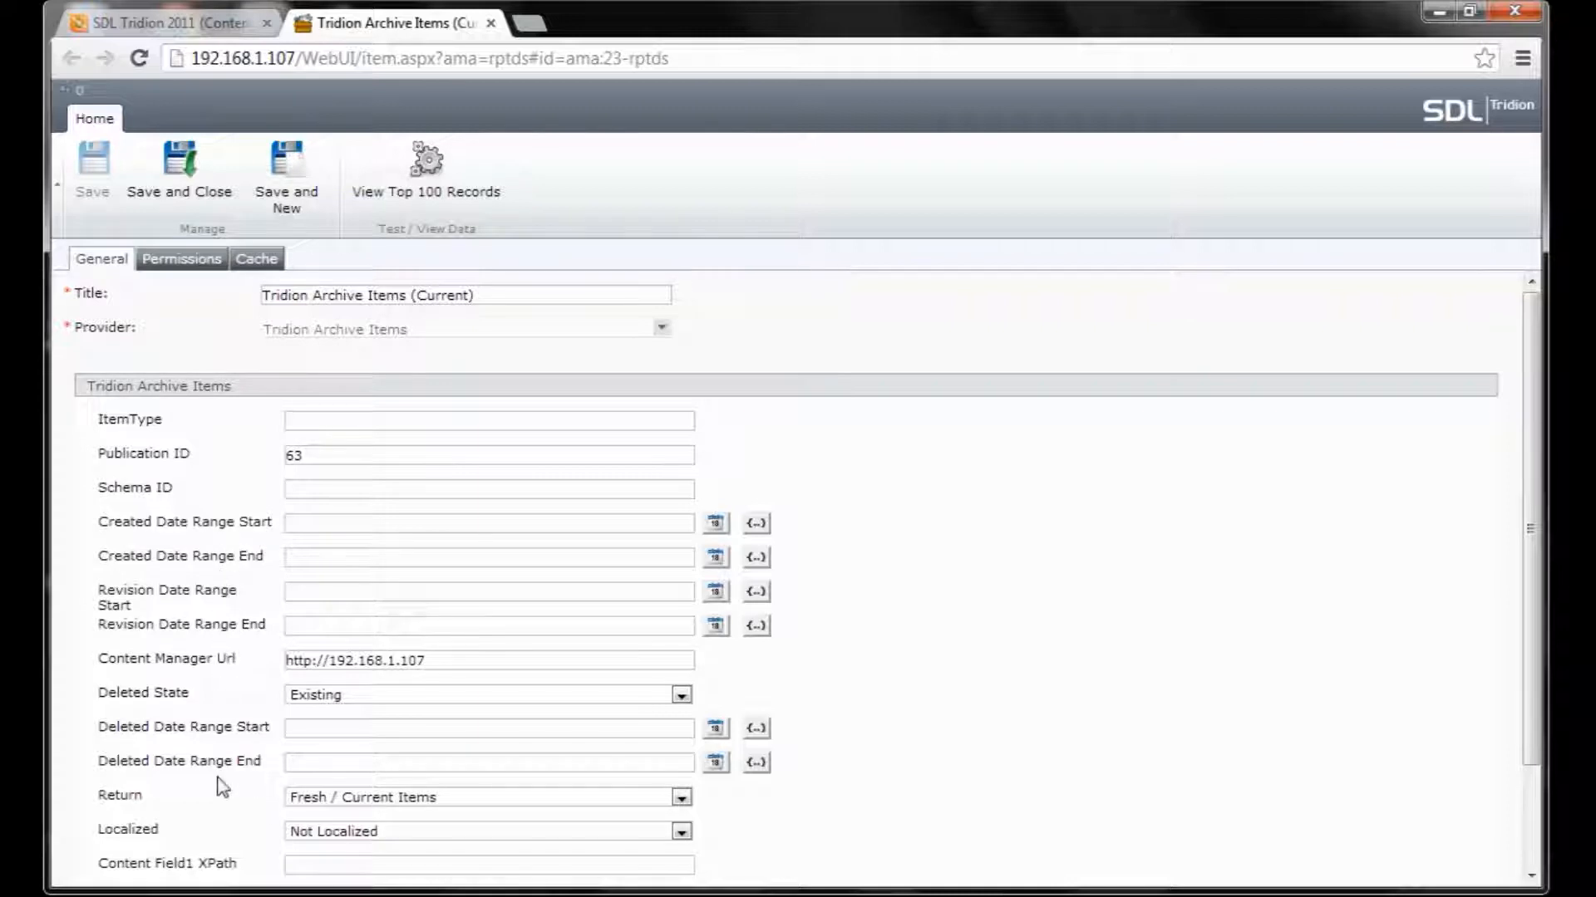
scroll(1037, 724, "down", 3)
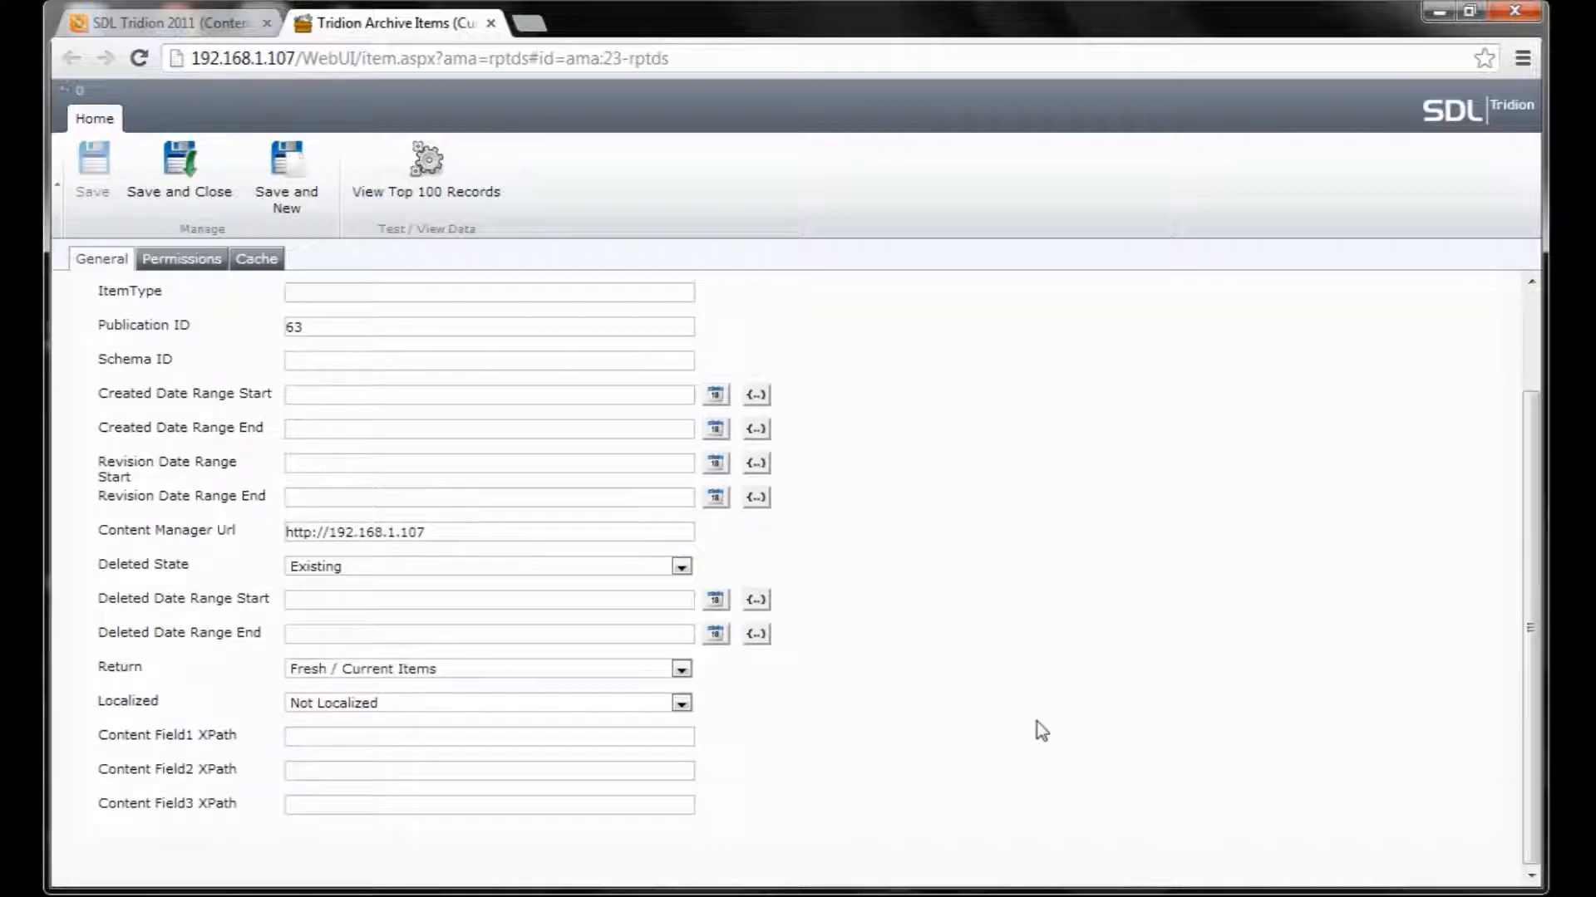
scroll(1039, 728, "up", 3)
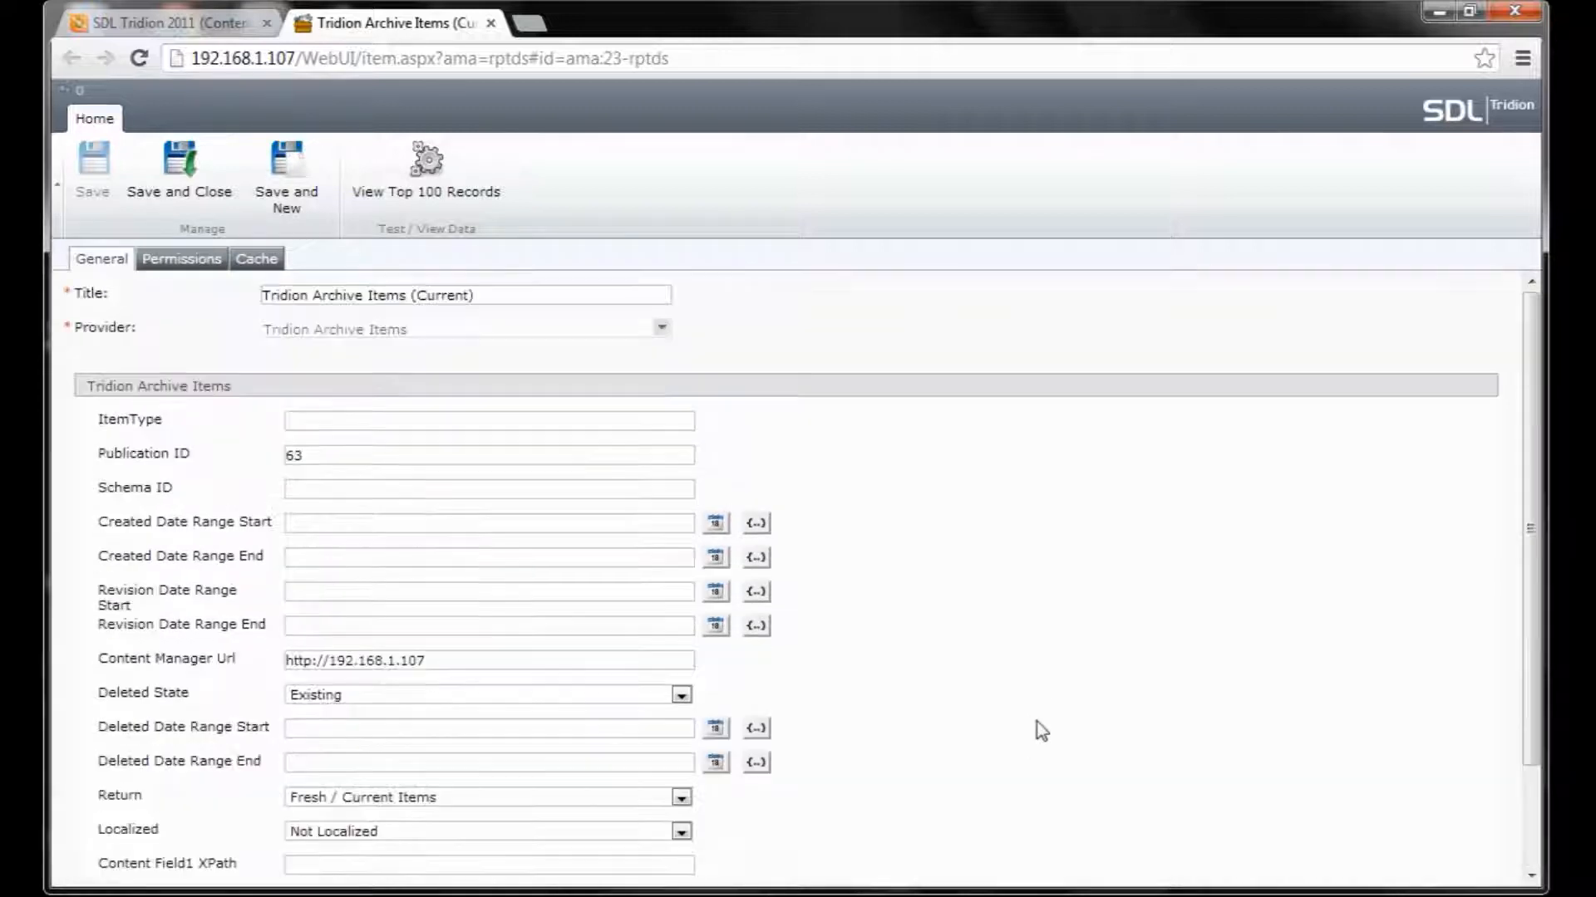
left_click(254, 261)
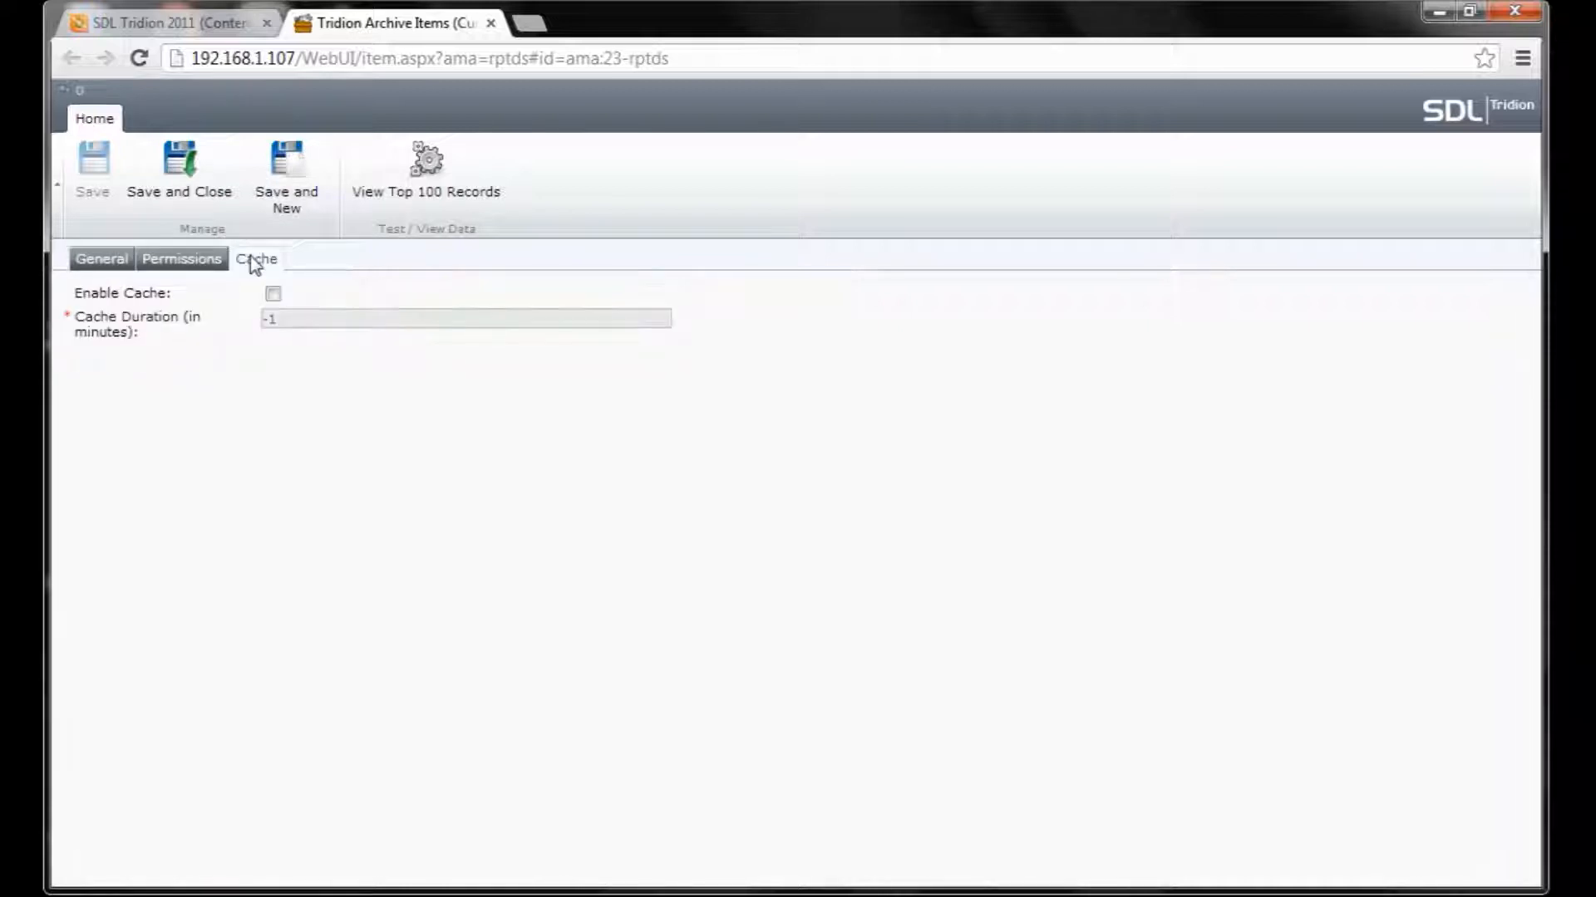
left_click(274, 294)
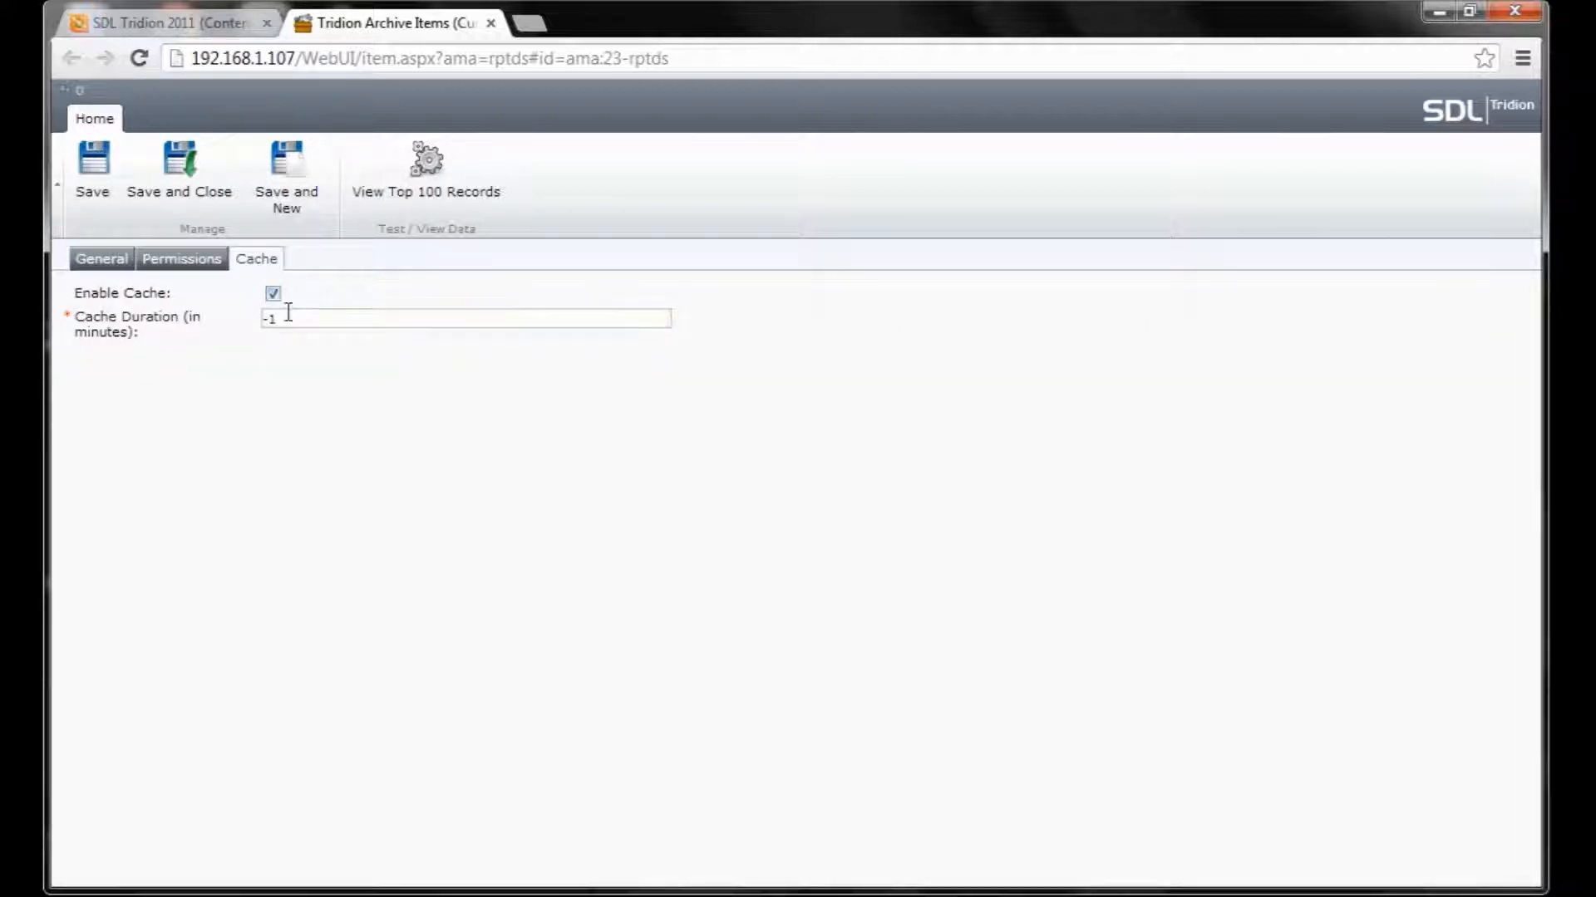
left_click_drag(275, 316, 259, 329)
left_click(272, 294)
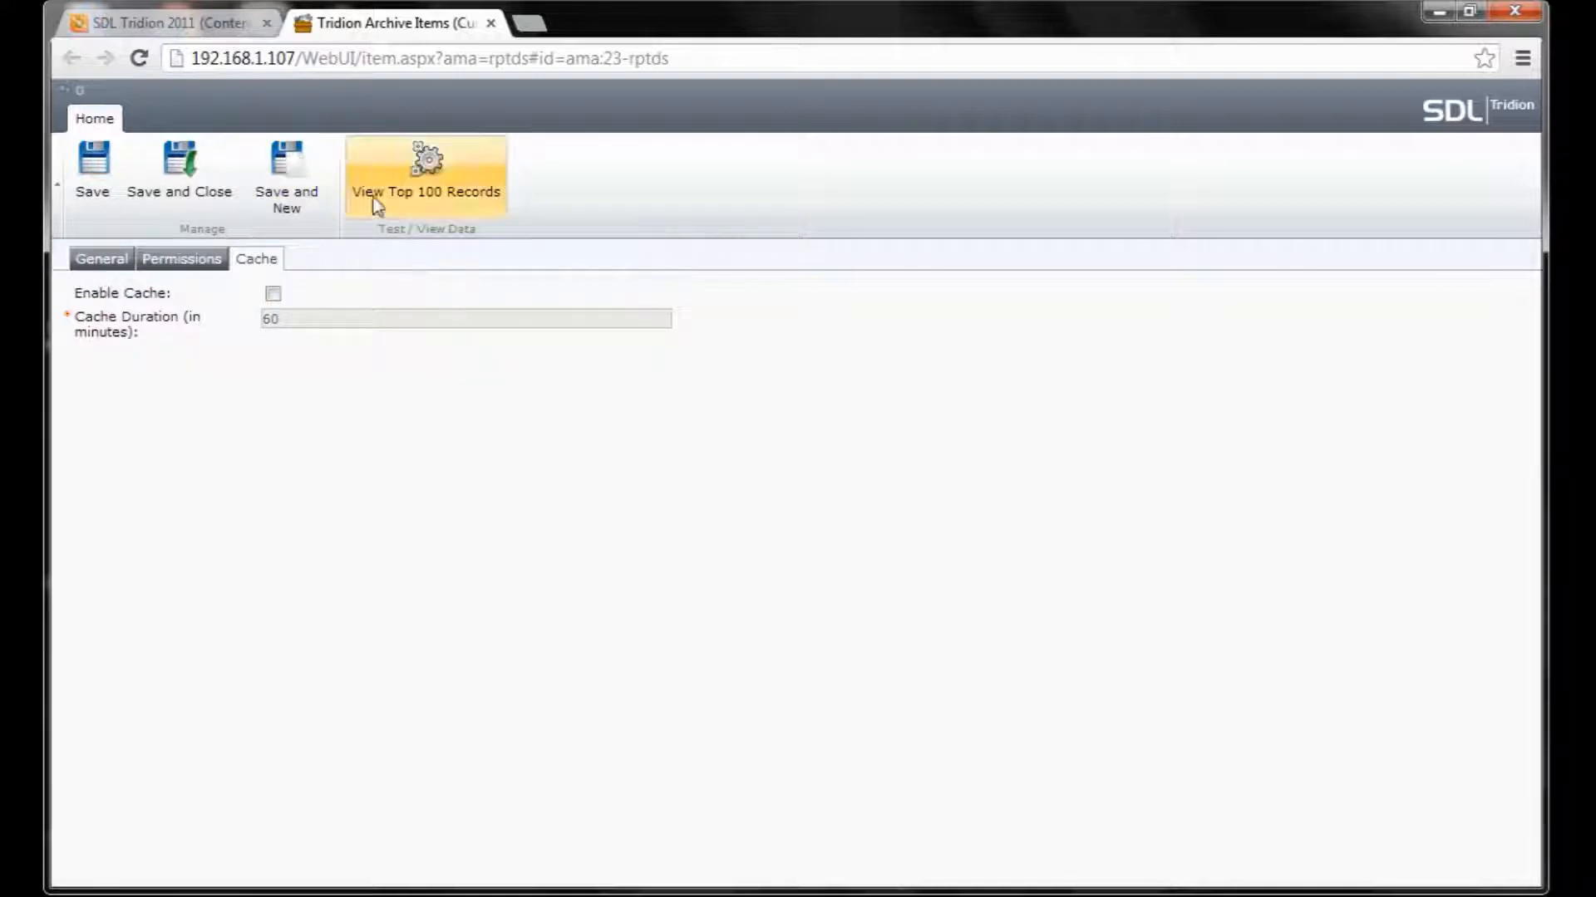
left_click(434, 172)
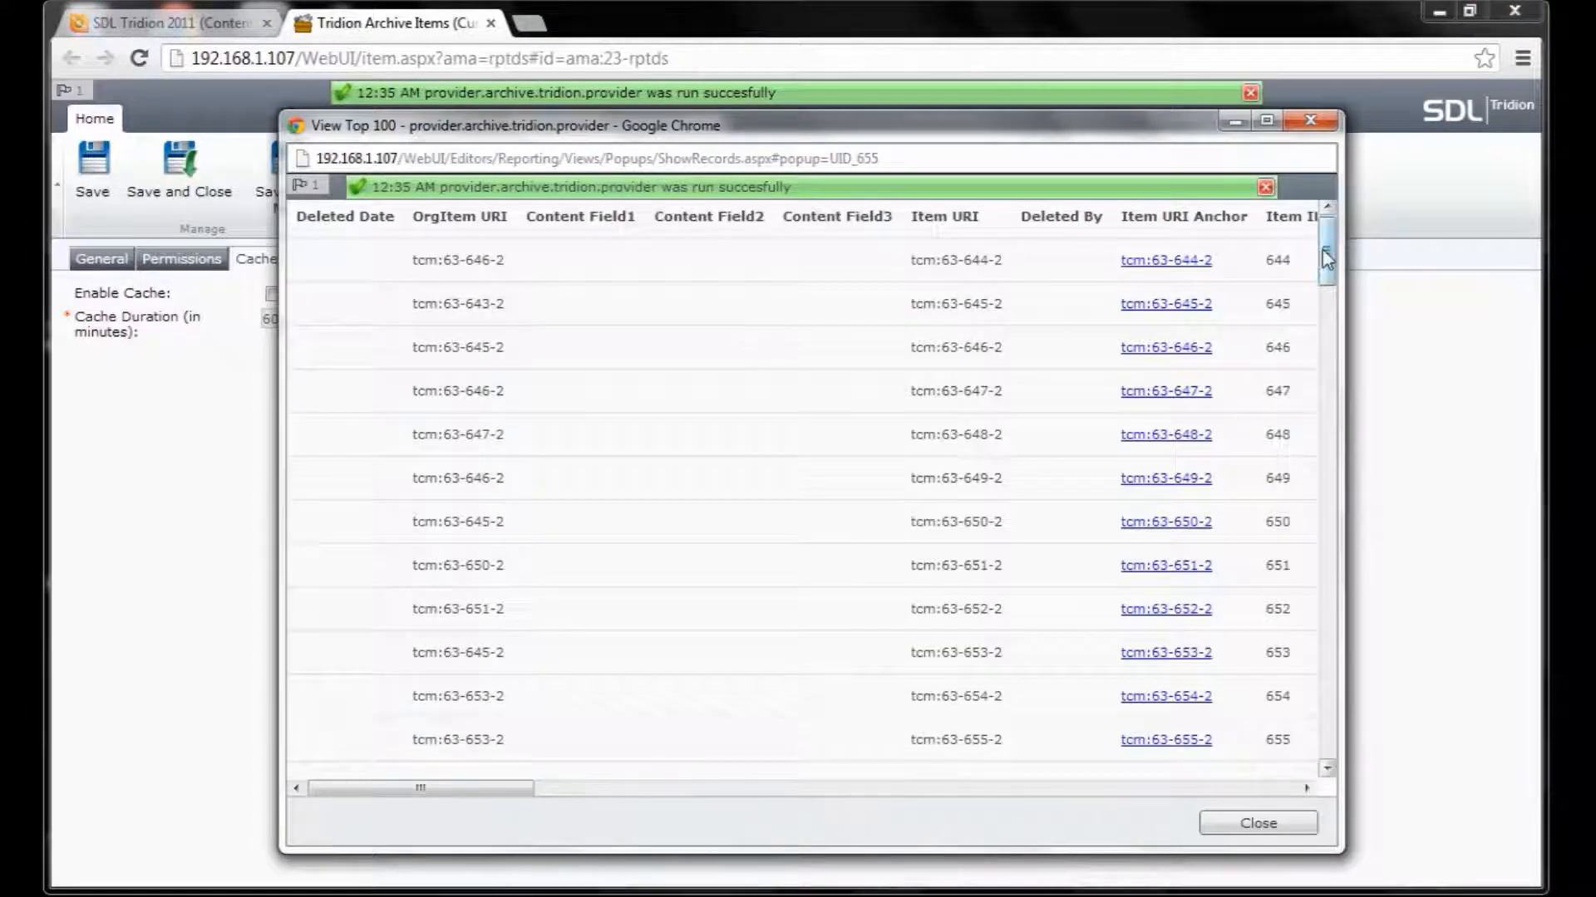
left_click(1320, 123)
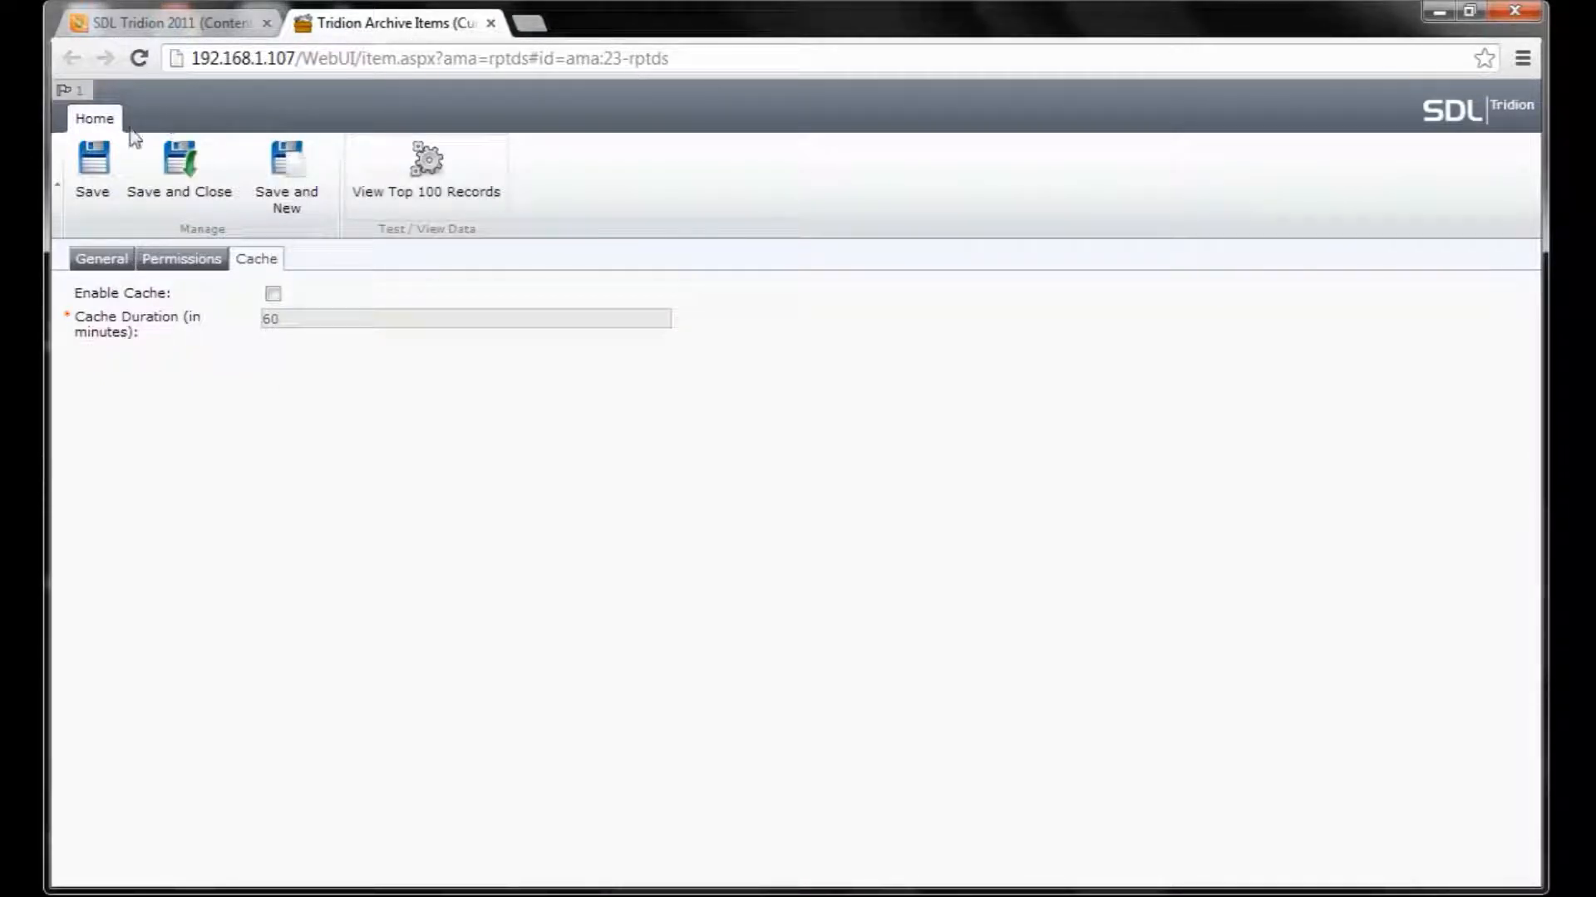
Leave the datasource unsaved and create a query definition titled 'Tridion Archive Items (Current)'.
left_click(491, 23)
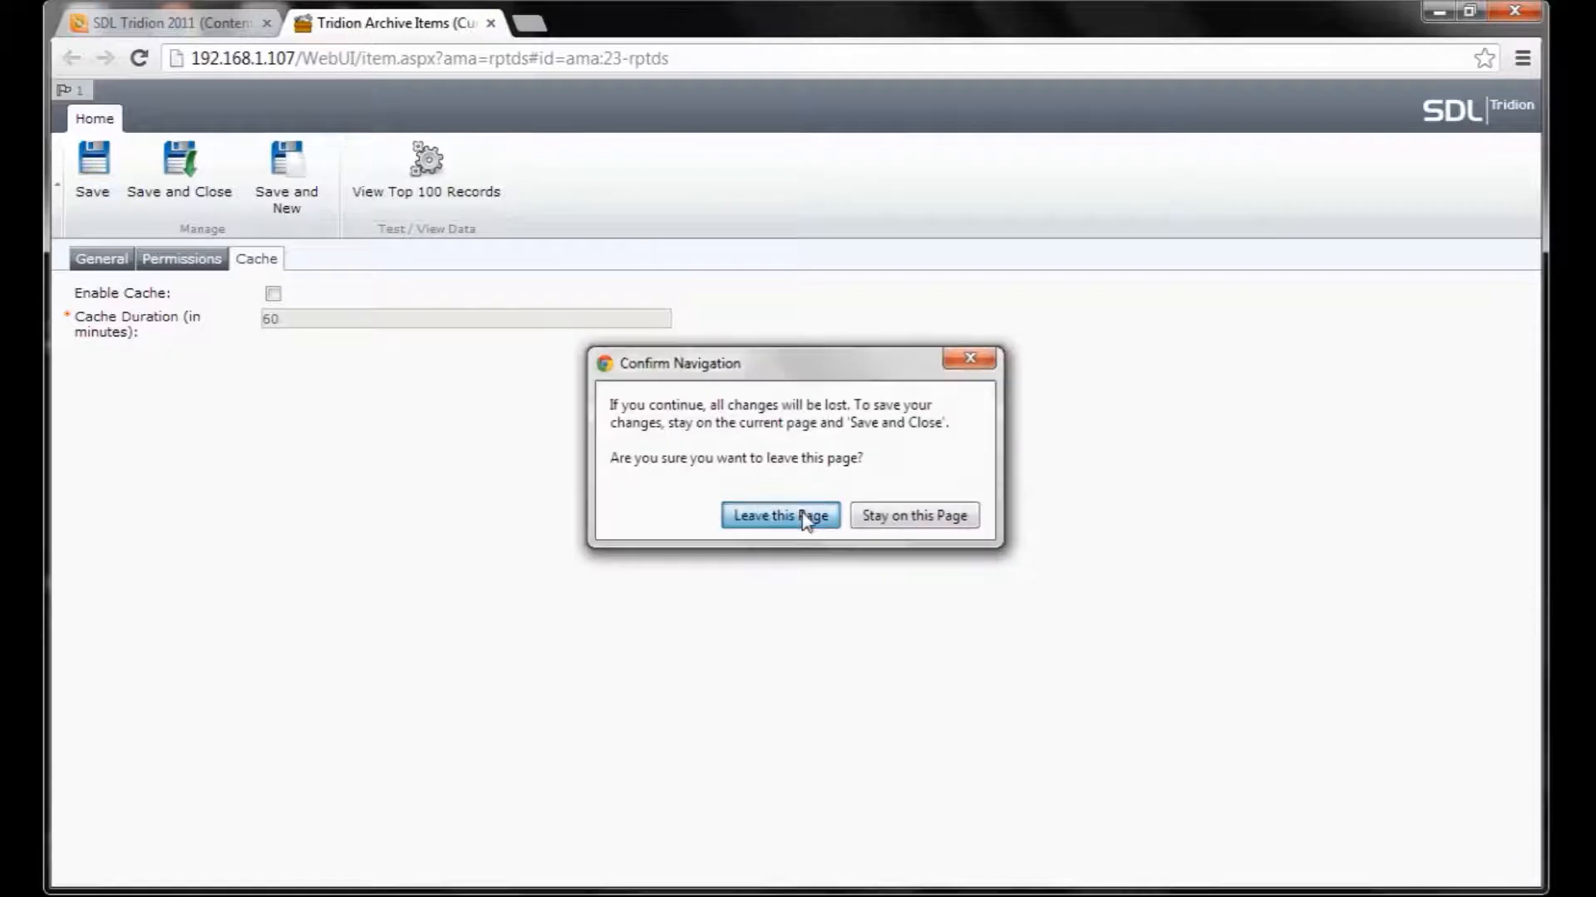
left_click(780, 516)
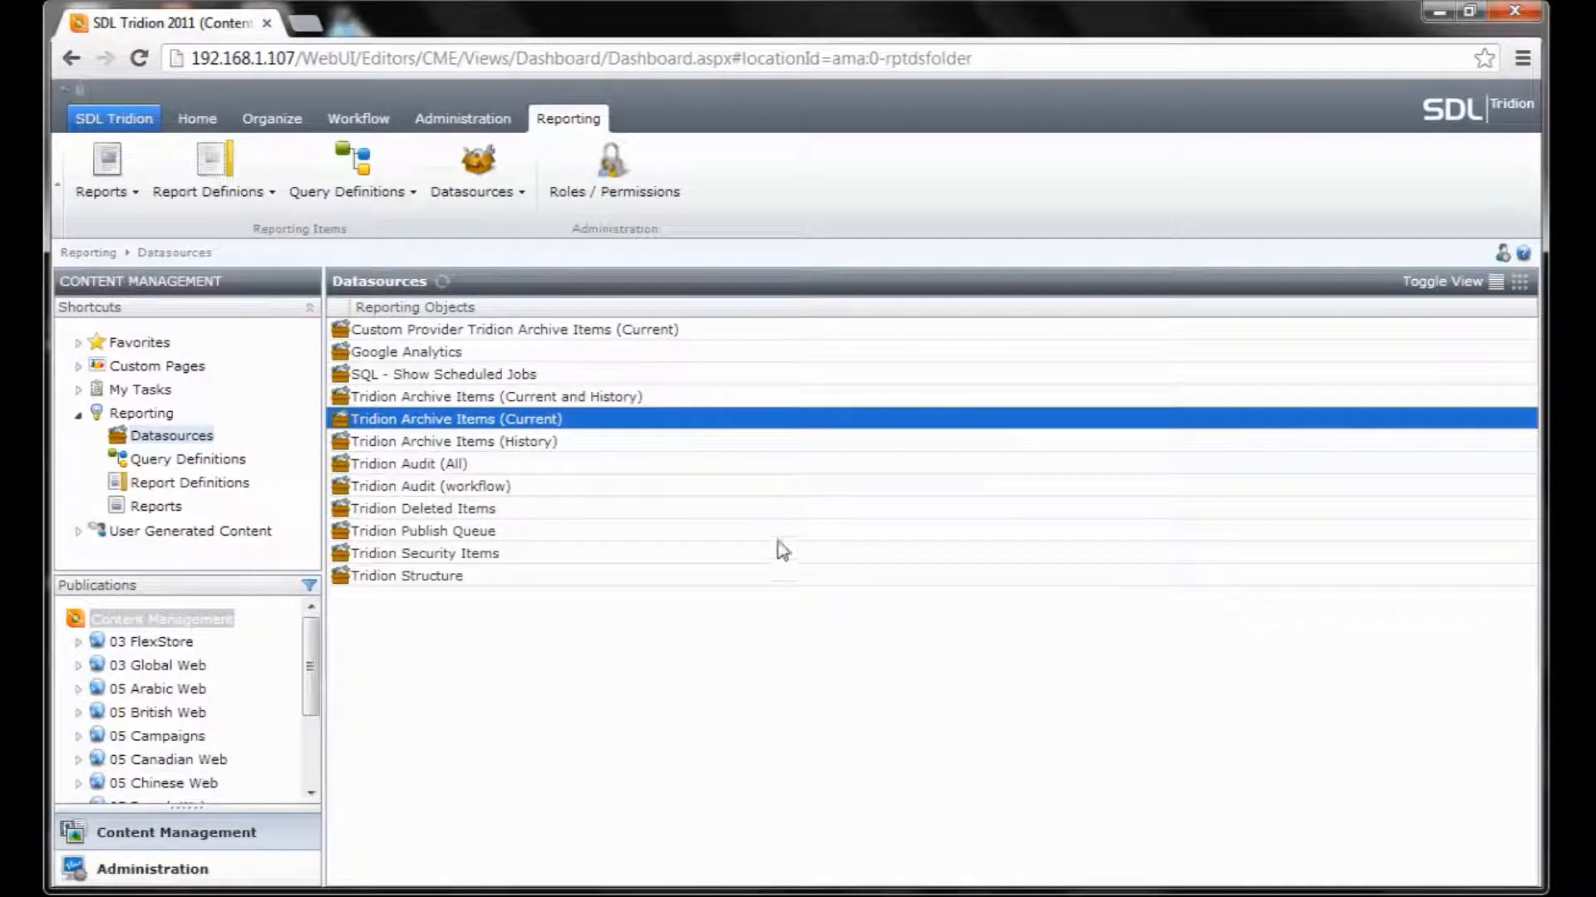
left_click(208, 462)
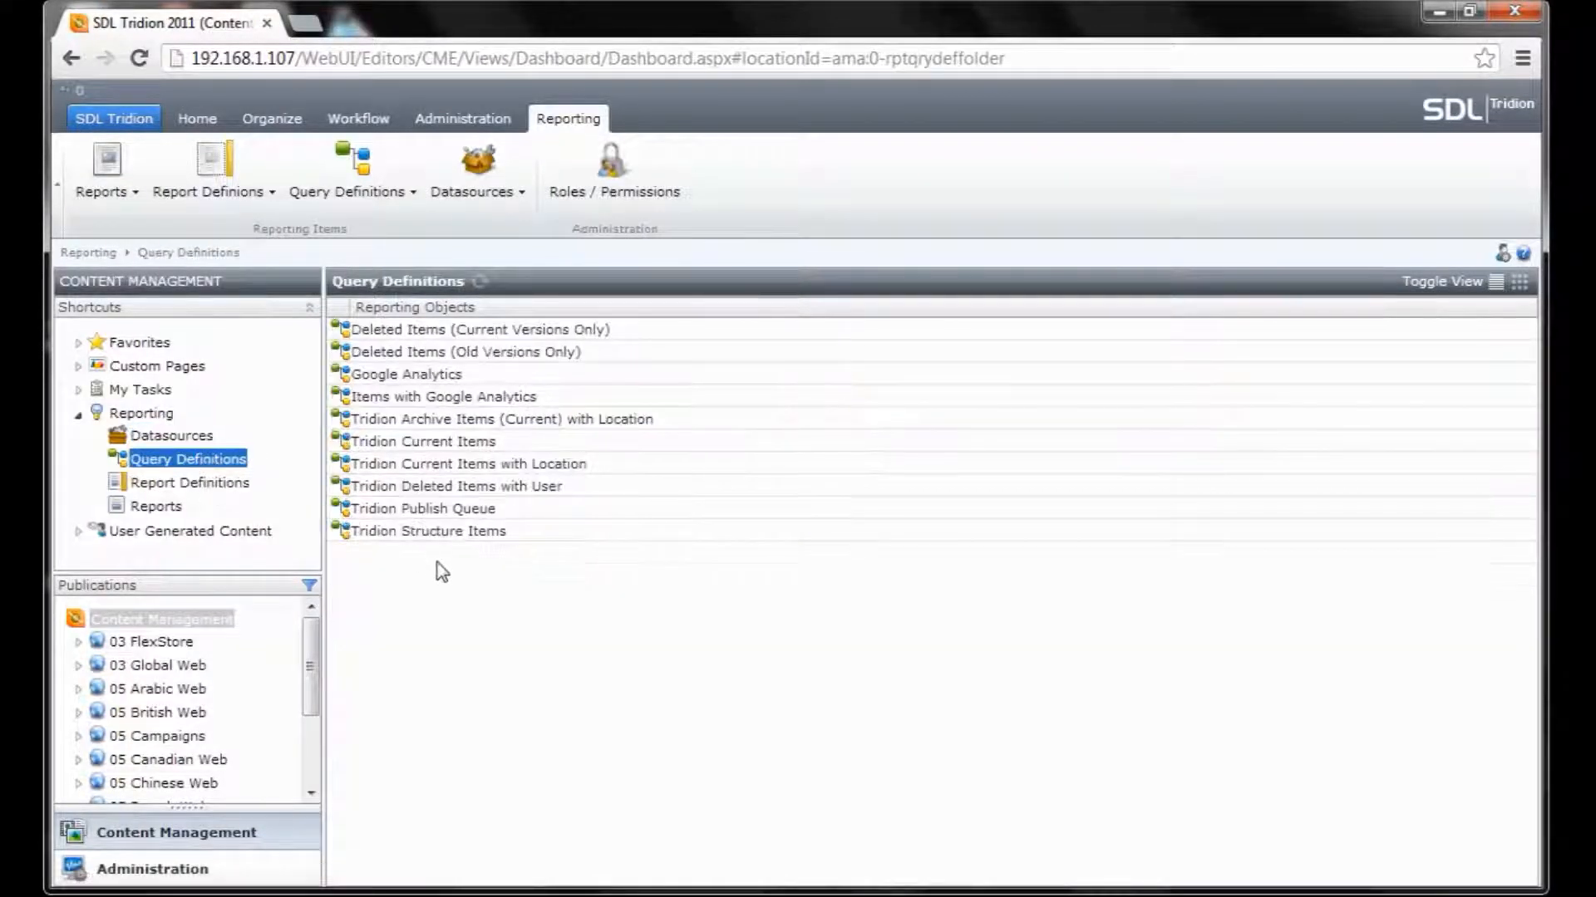
right_click(439, 564)
mouse_move(519, 633)
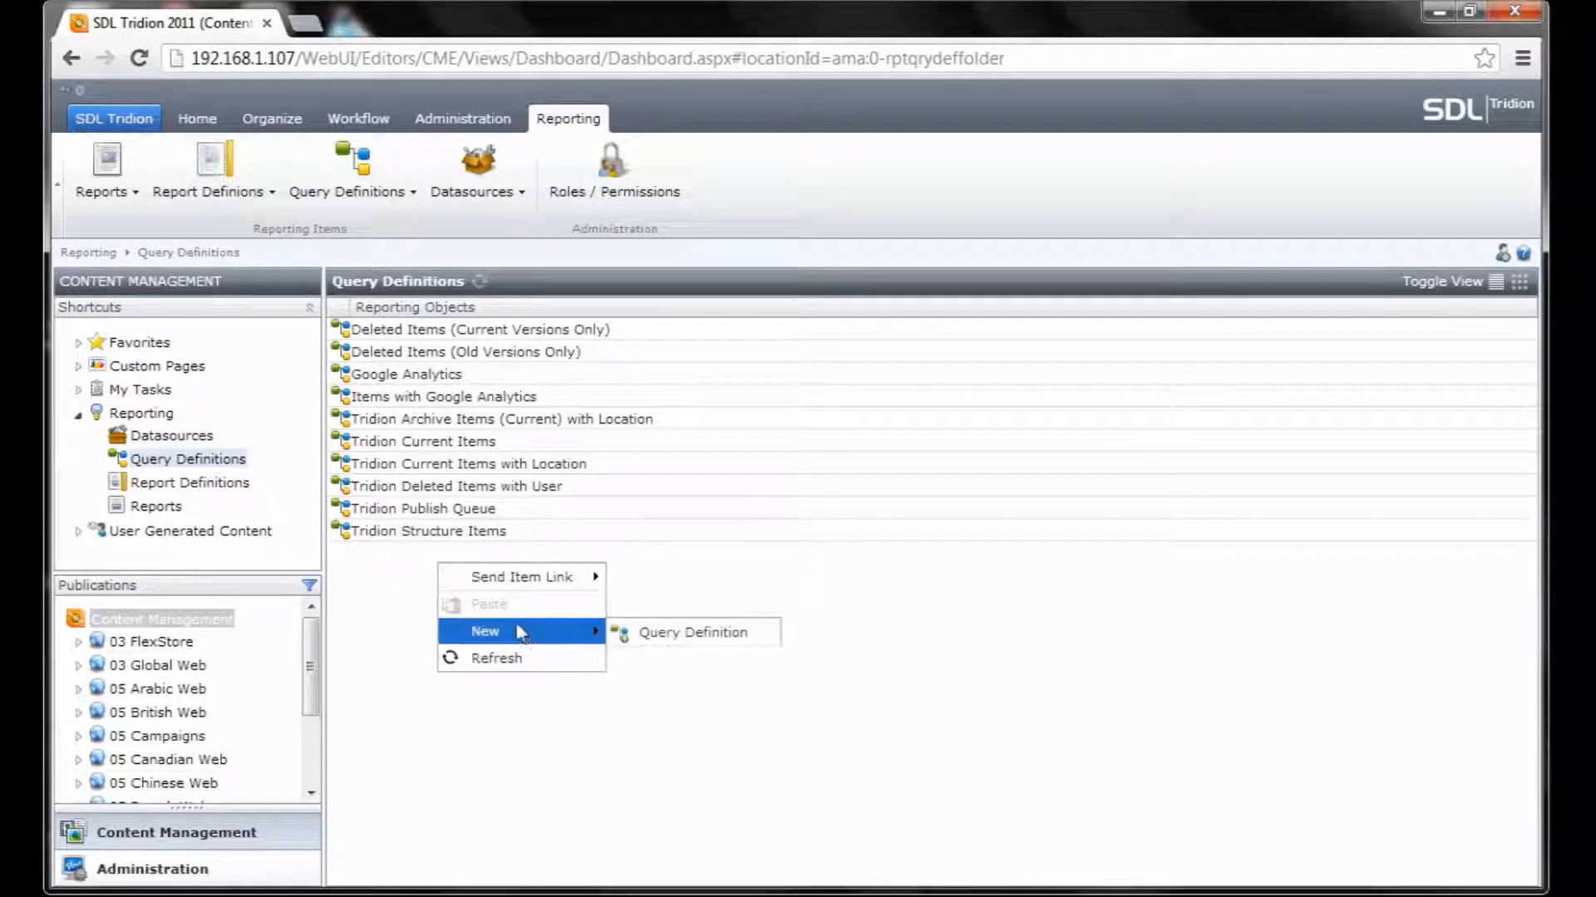
left_click(692, 635)
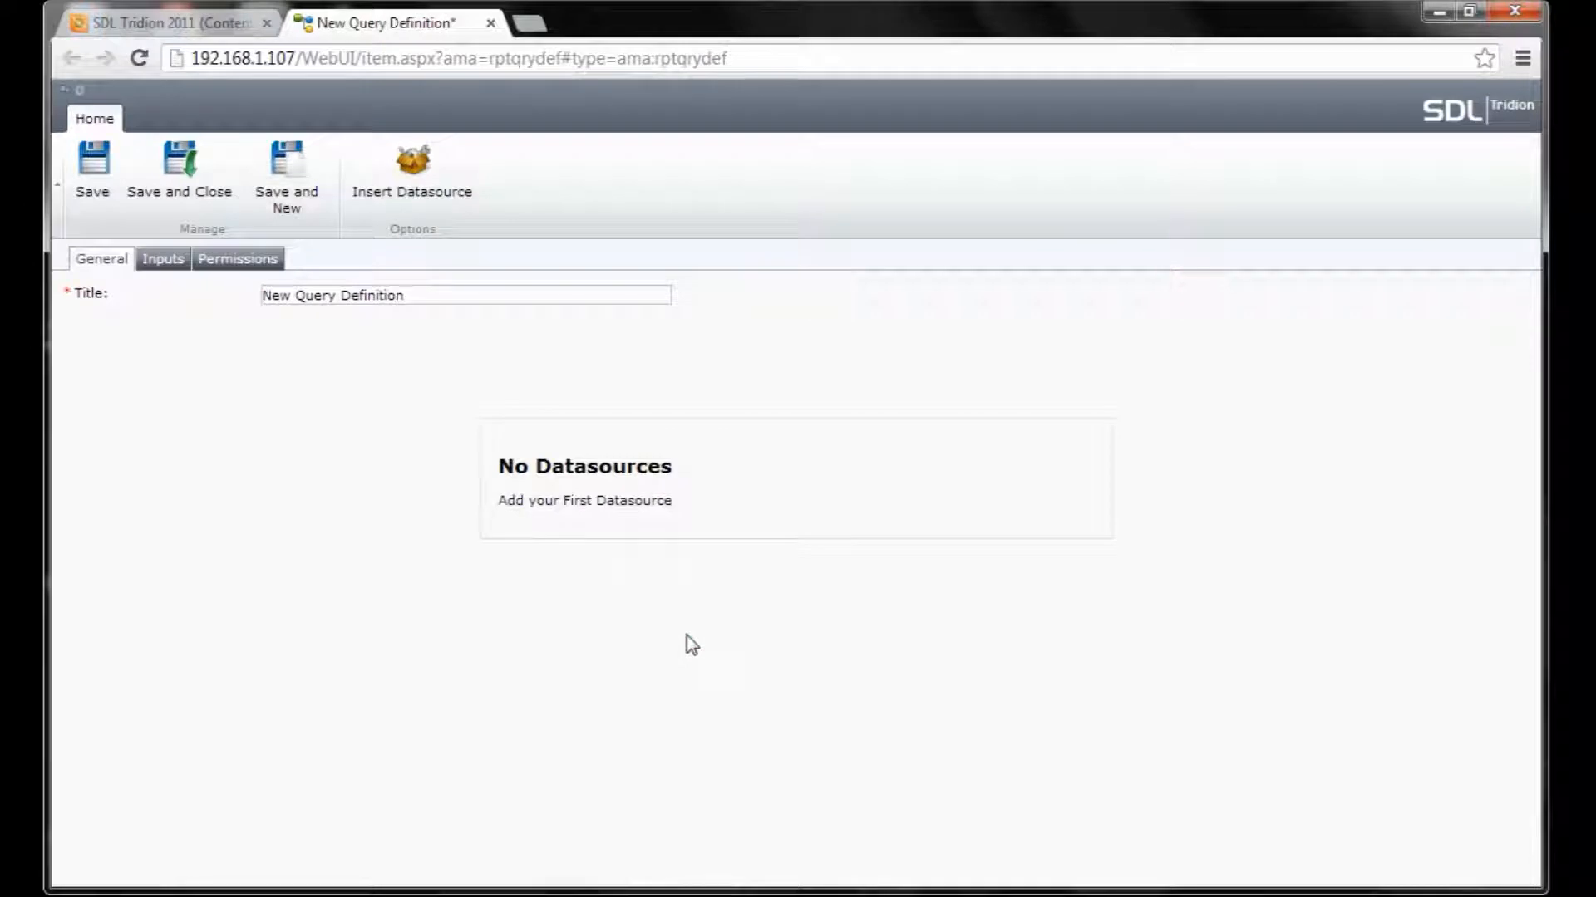
left_click_drag(459, 296, 264, 295)
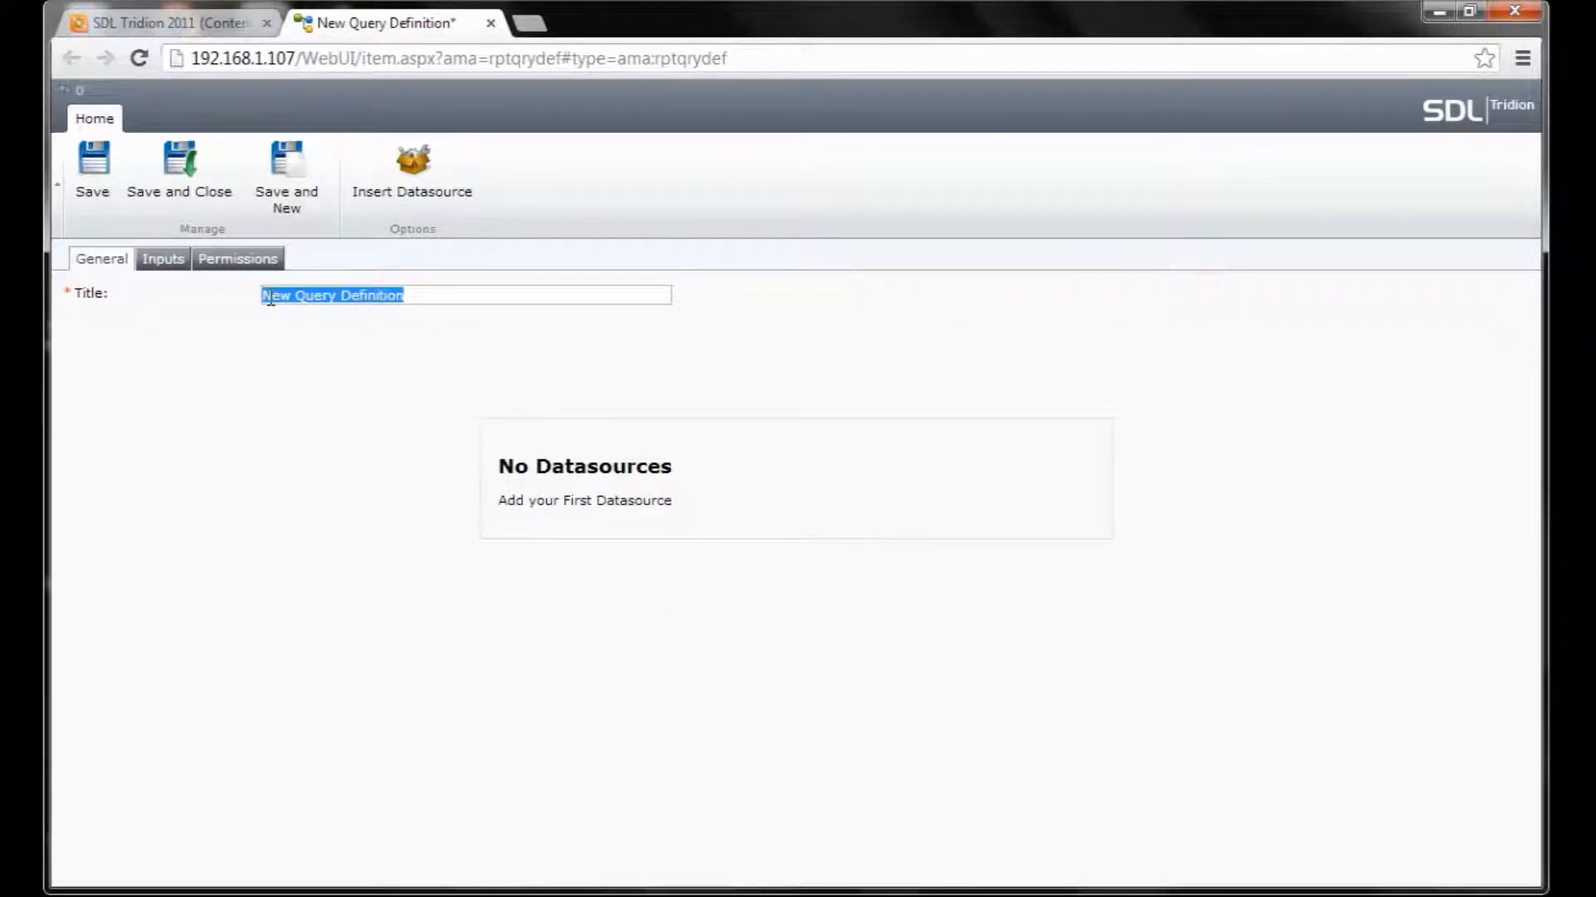
type("Tridion")
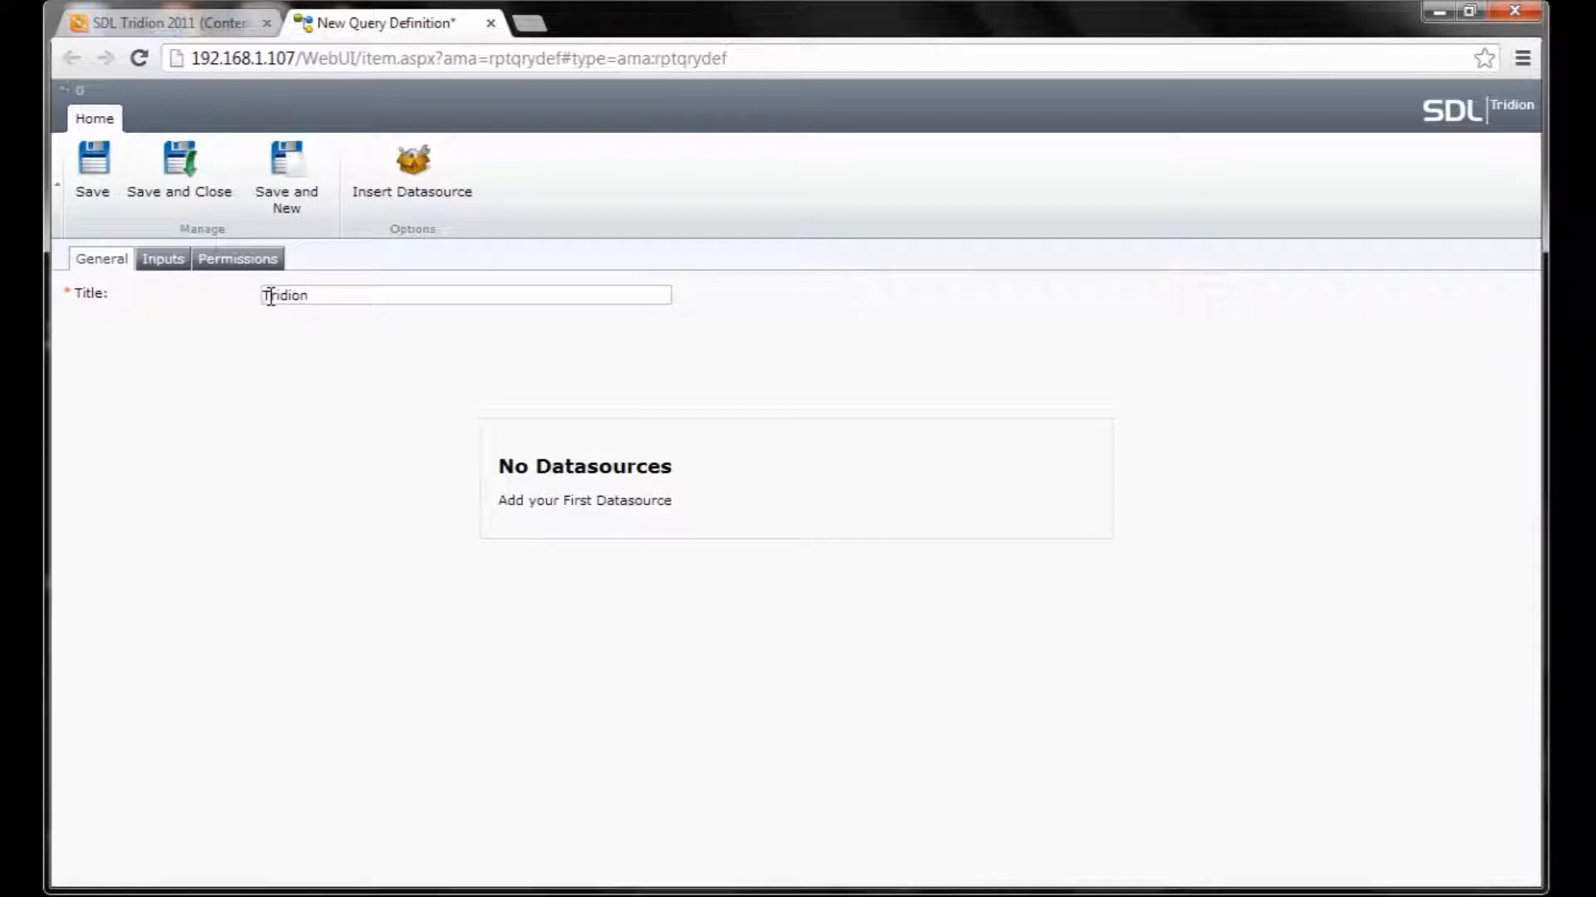
type(" Archive Items (Current)")
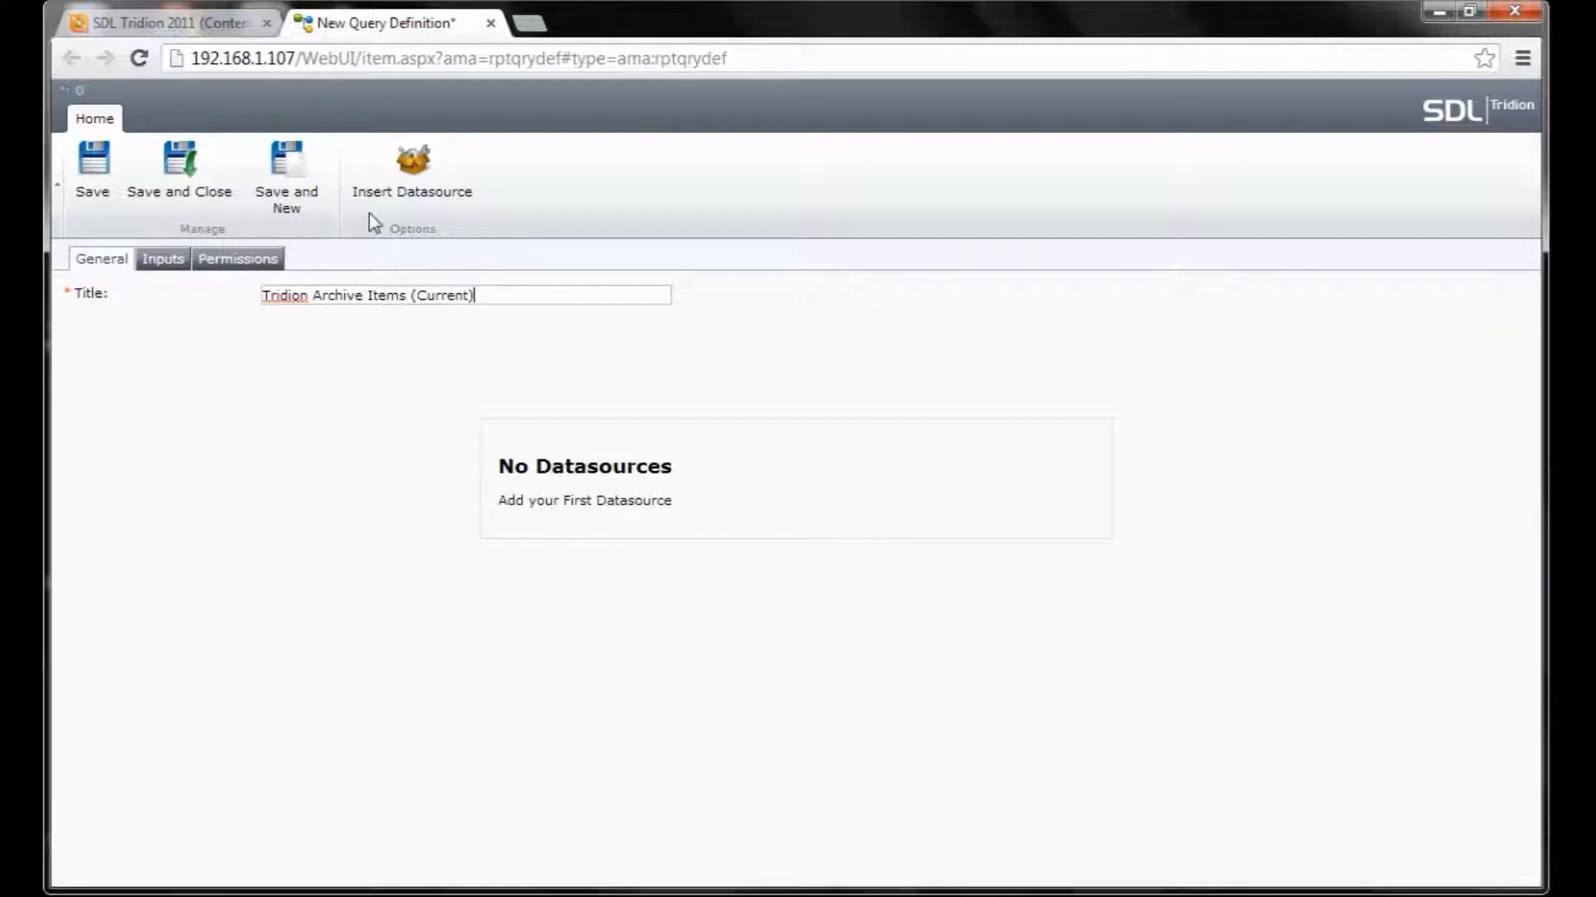
Insert the Tridion Archive Items (Current) datasource into the query with OrgItem URI as joining column.
left_click(402, 190)
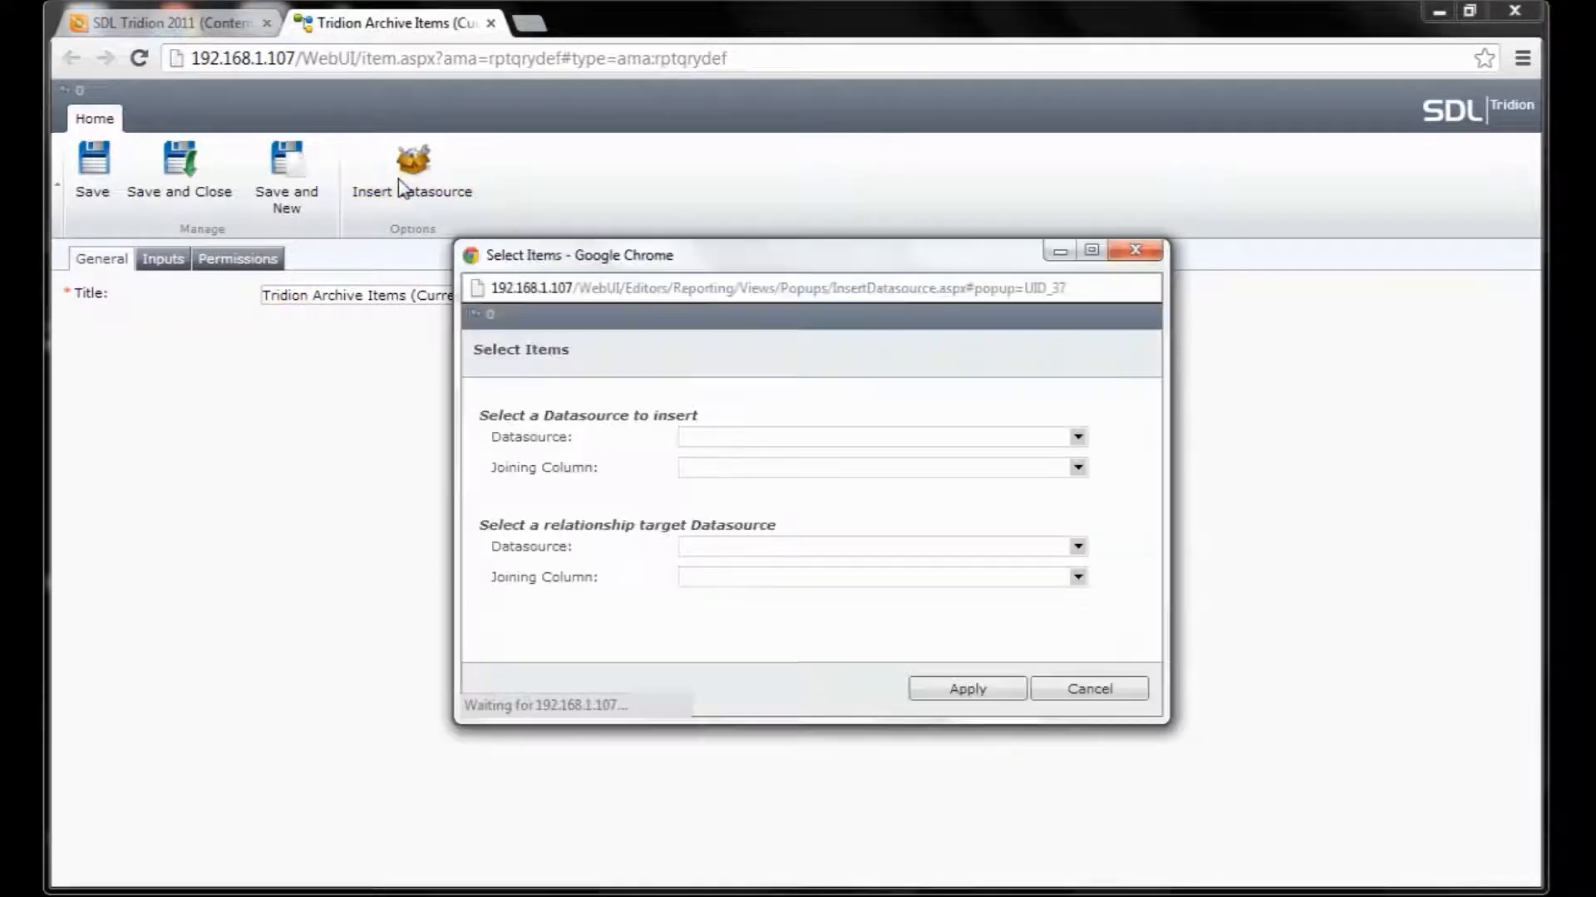
left_click(996, 441)
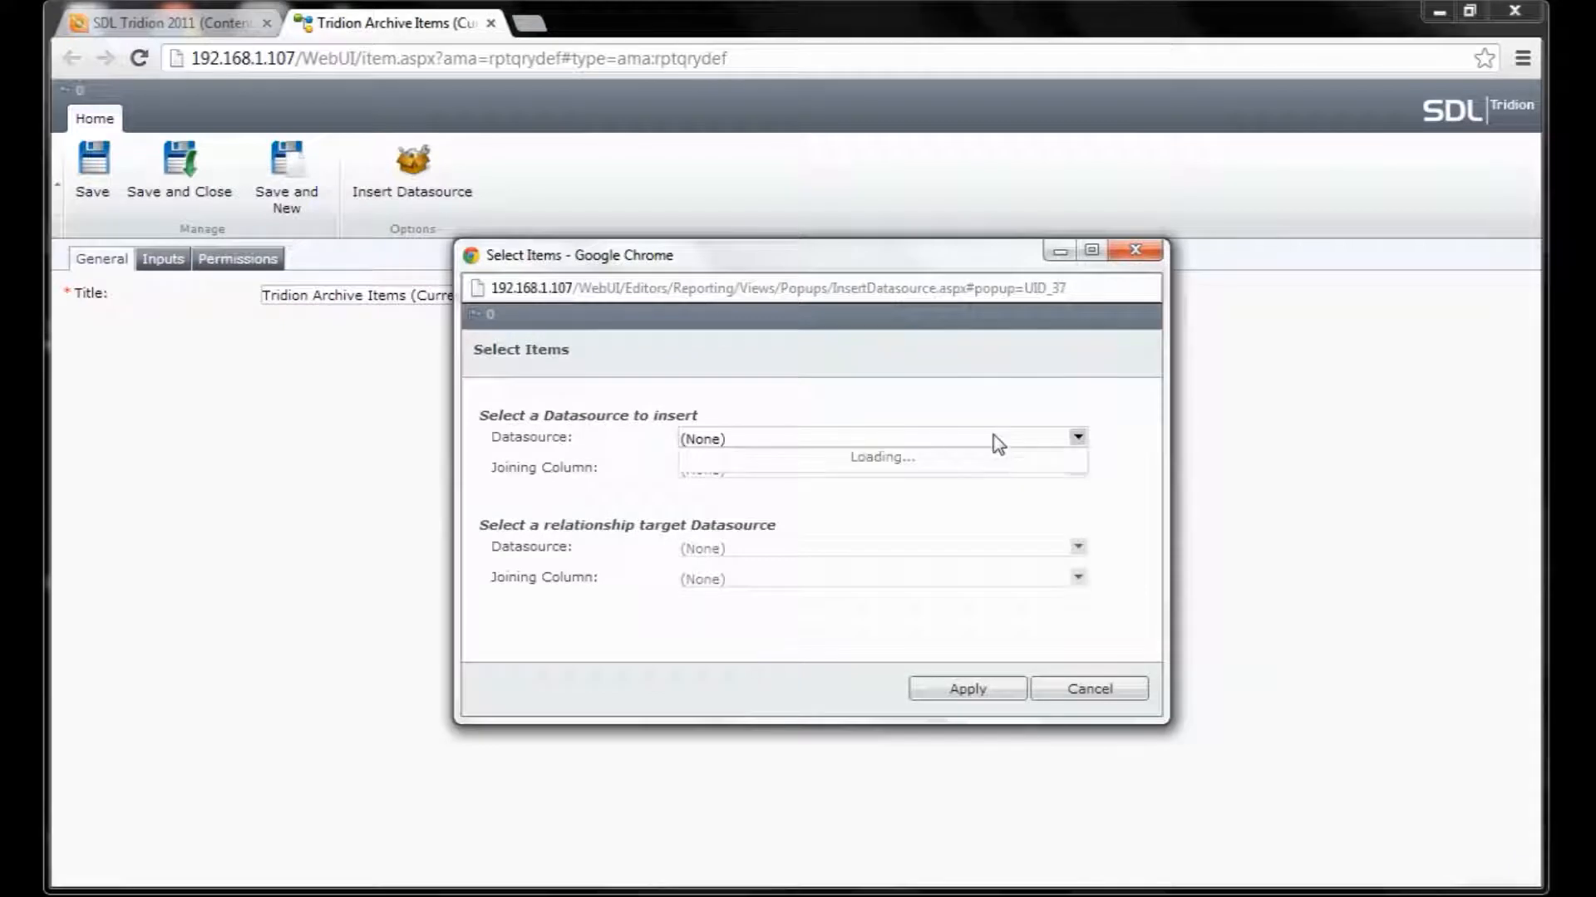
mouse_move(1079, 490)
left_mouse_down()
mouse_move(1093, 559)
mouse_move(1081, 499)
left_mouse_up()
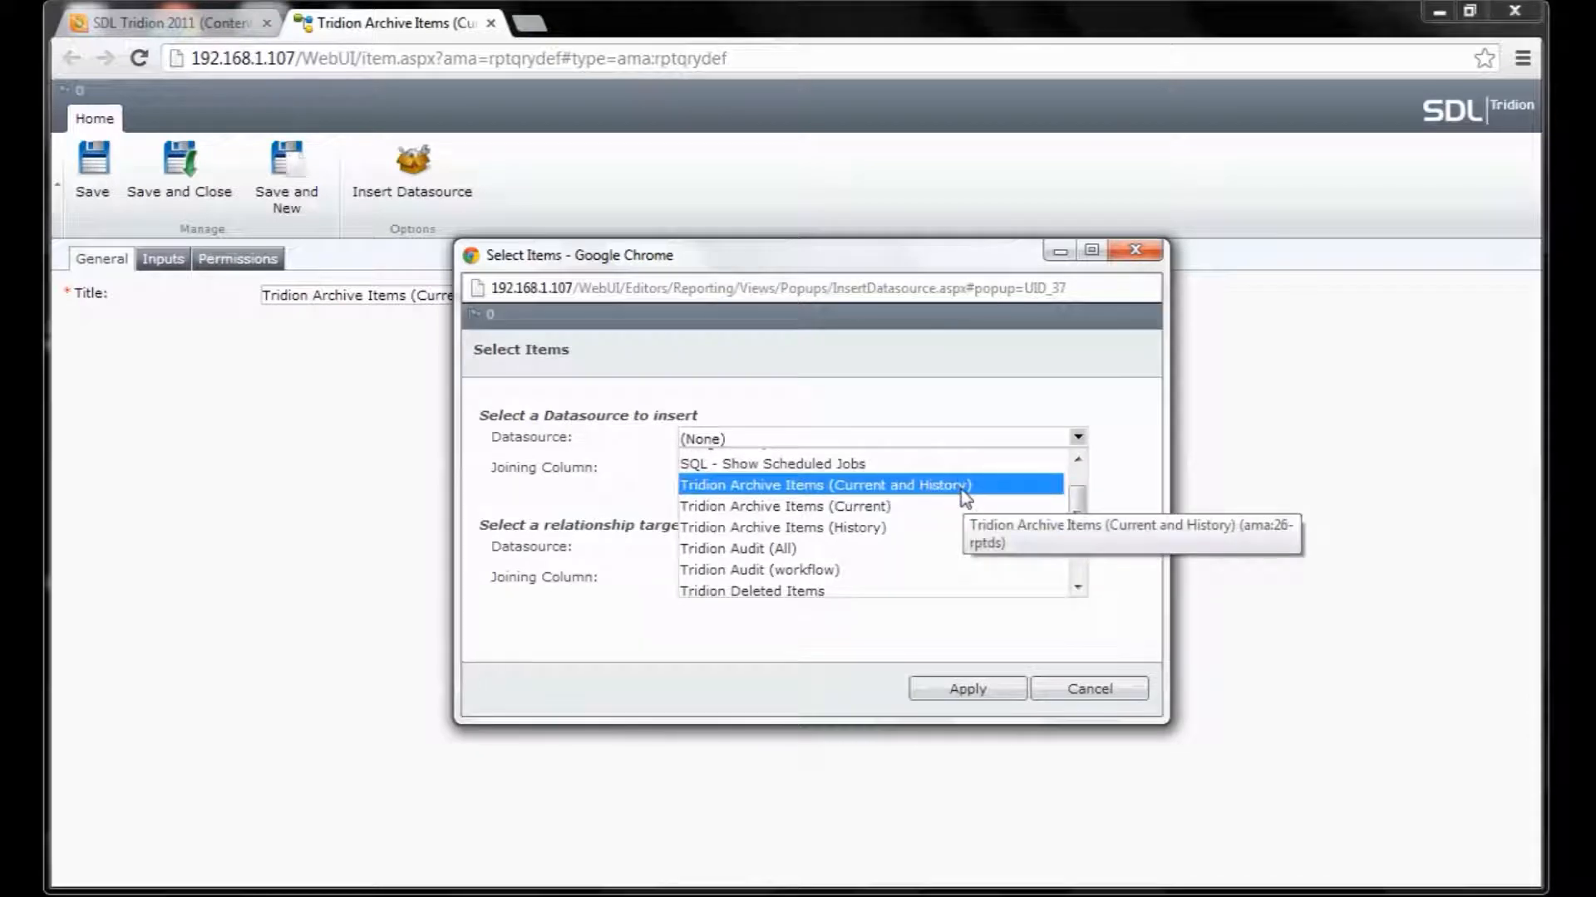
left_click(964, 485)
left_click(1054, 472)
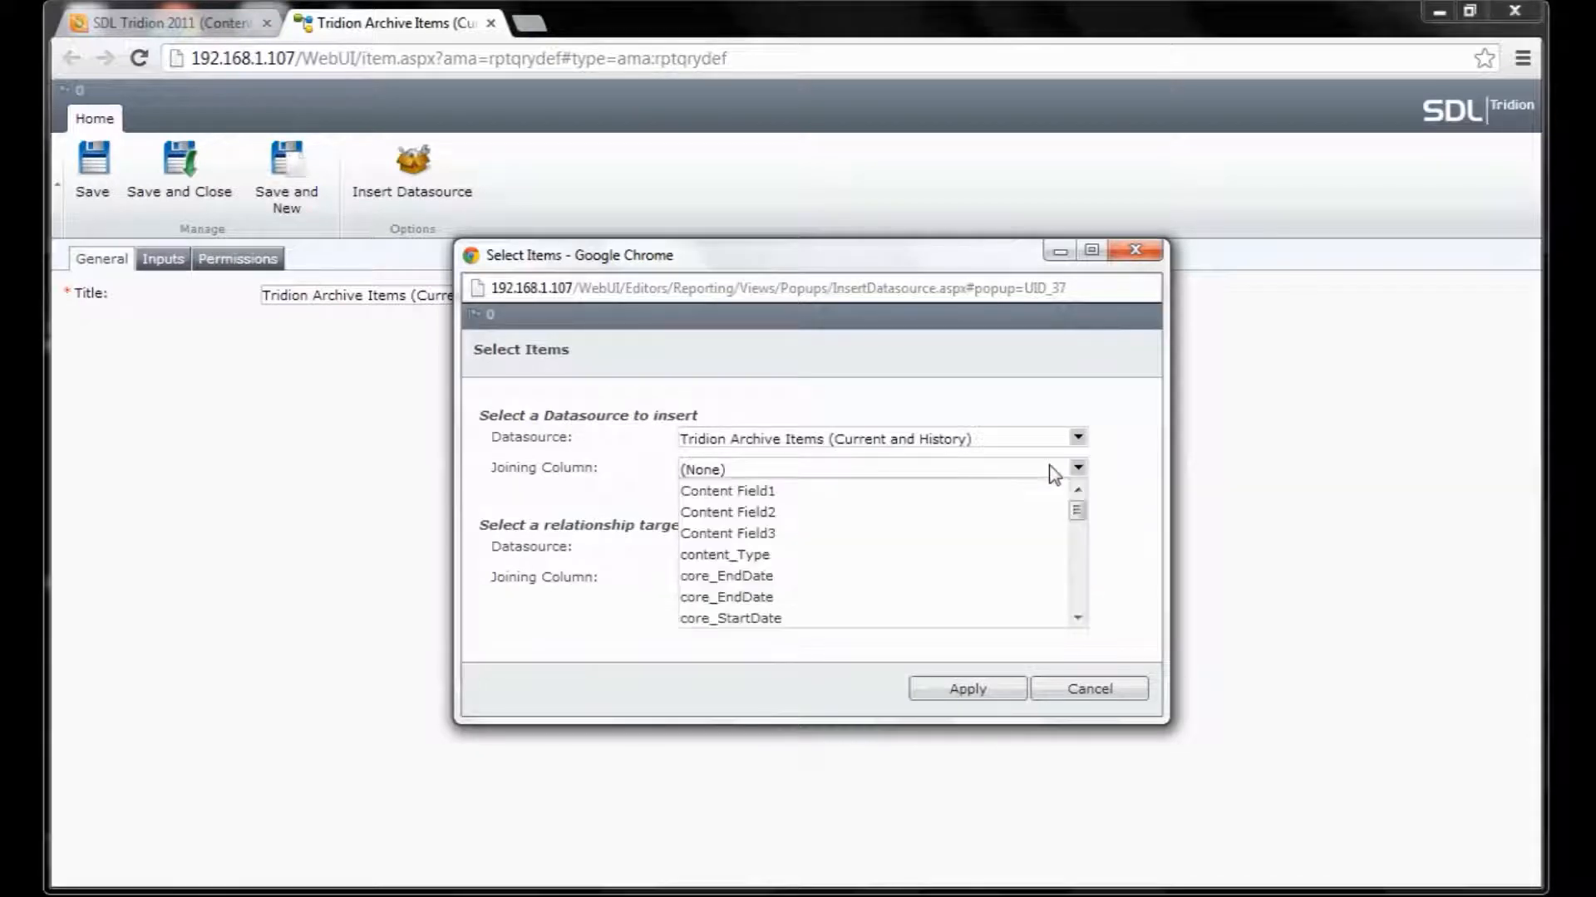
left_click(1054, 478)
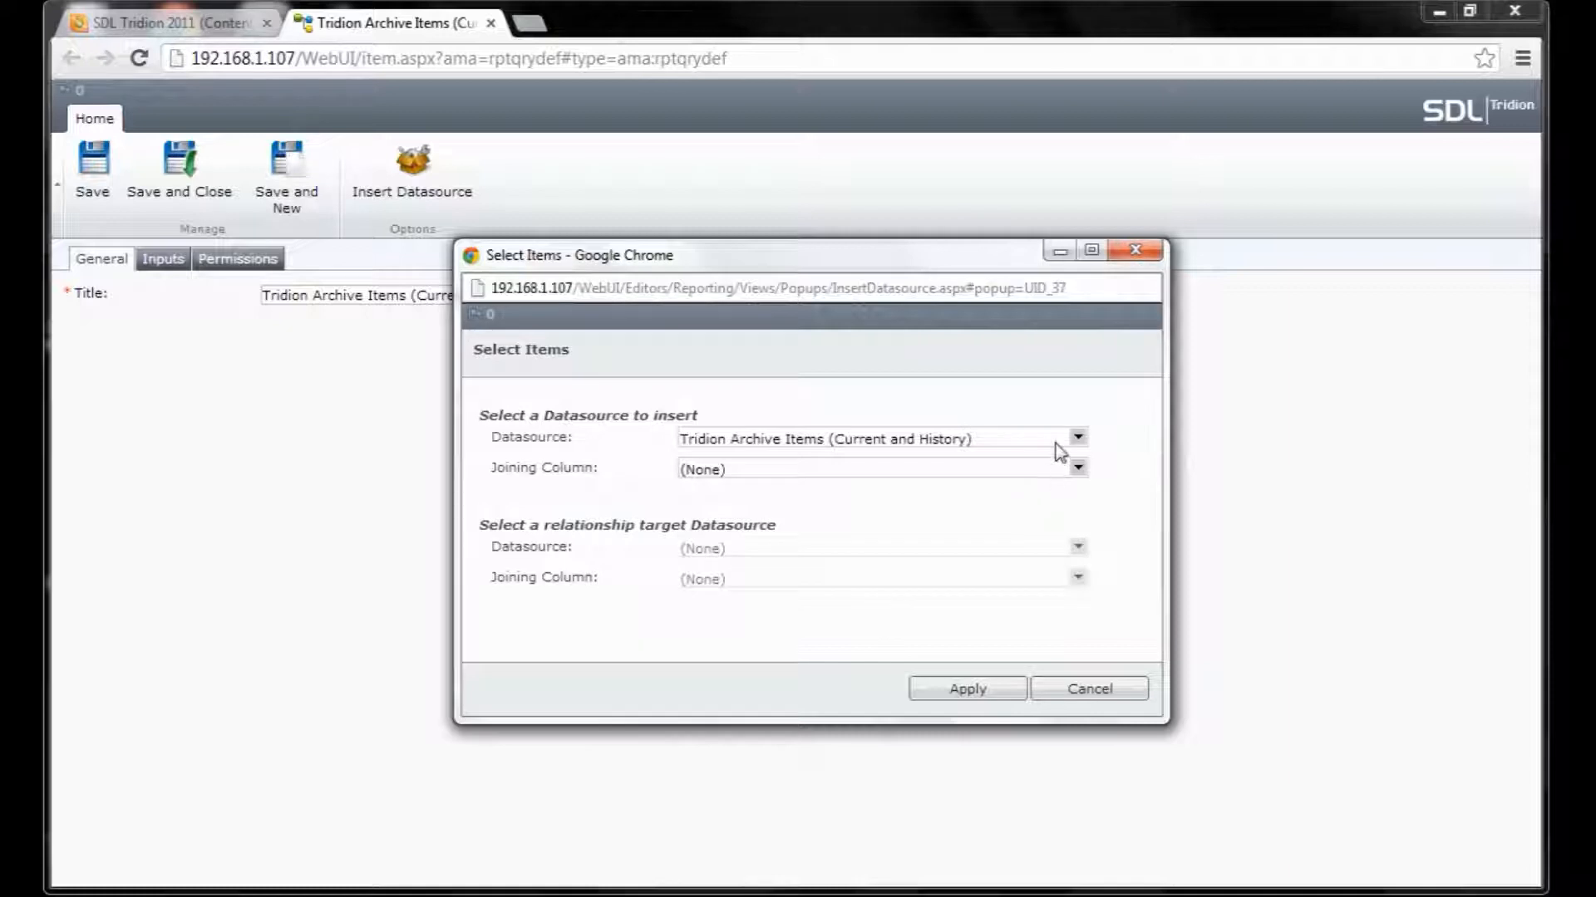
left_click(1059, 443)
left_click(995, 549)
left_click(989, 470)
left_click_drag(1074, 509, 1084, 590)
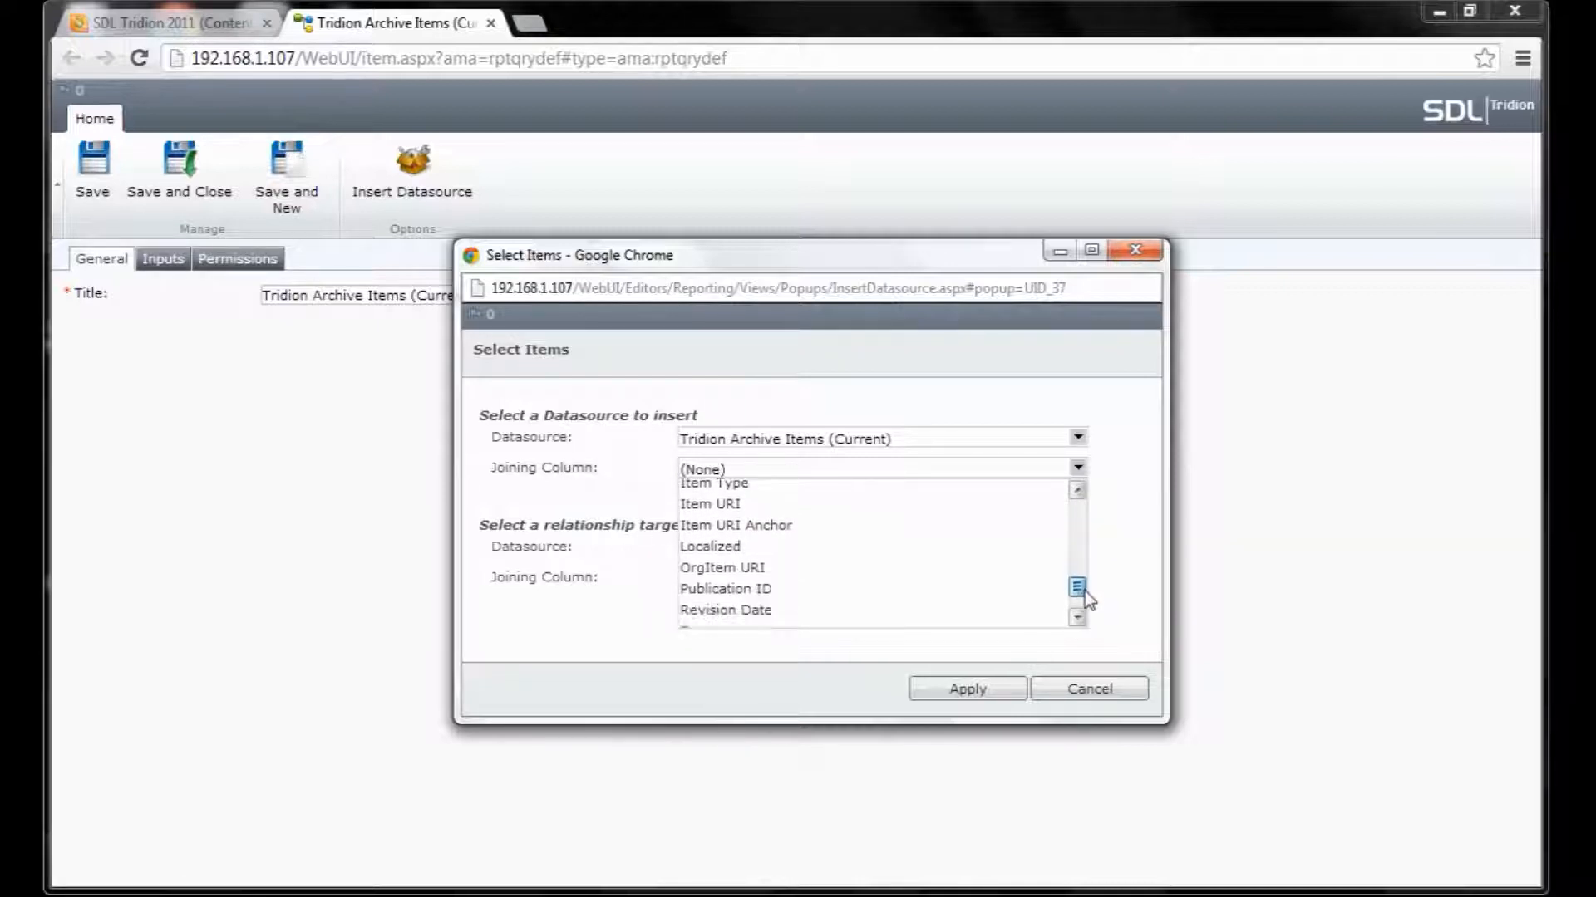
left_click(969, 568)
left_click(969, 689)
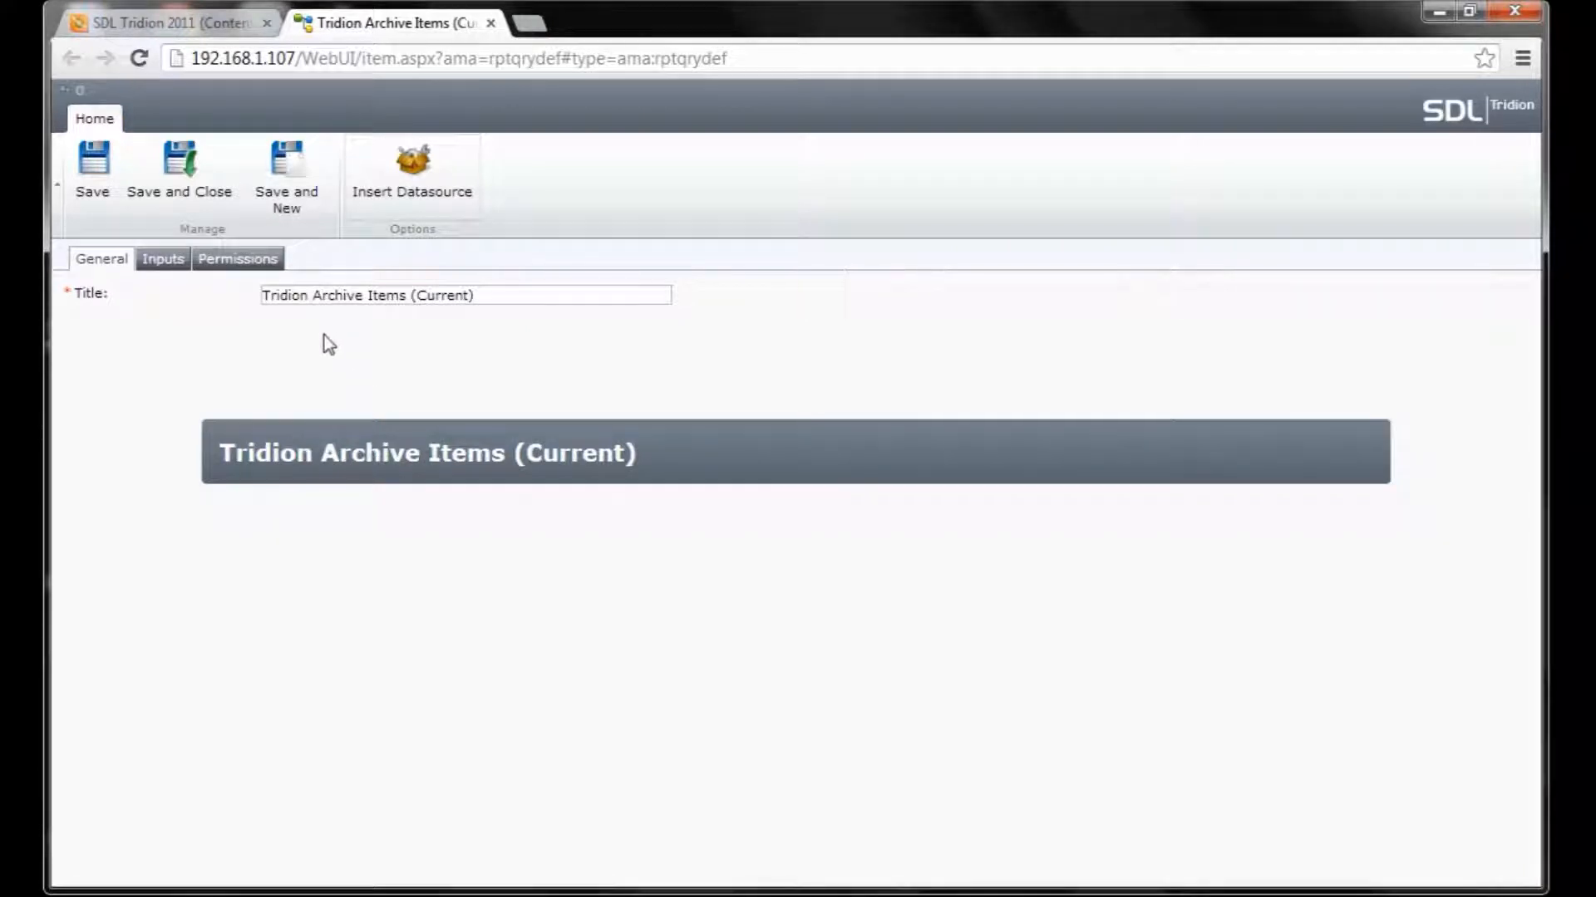
Add Tridion Publish Queue, joining its Item URI to Tridion Archive Items (Current)'s Item URI.
left_click(431, 189)
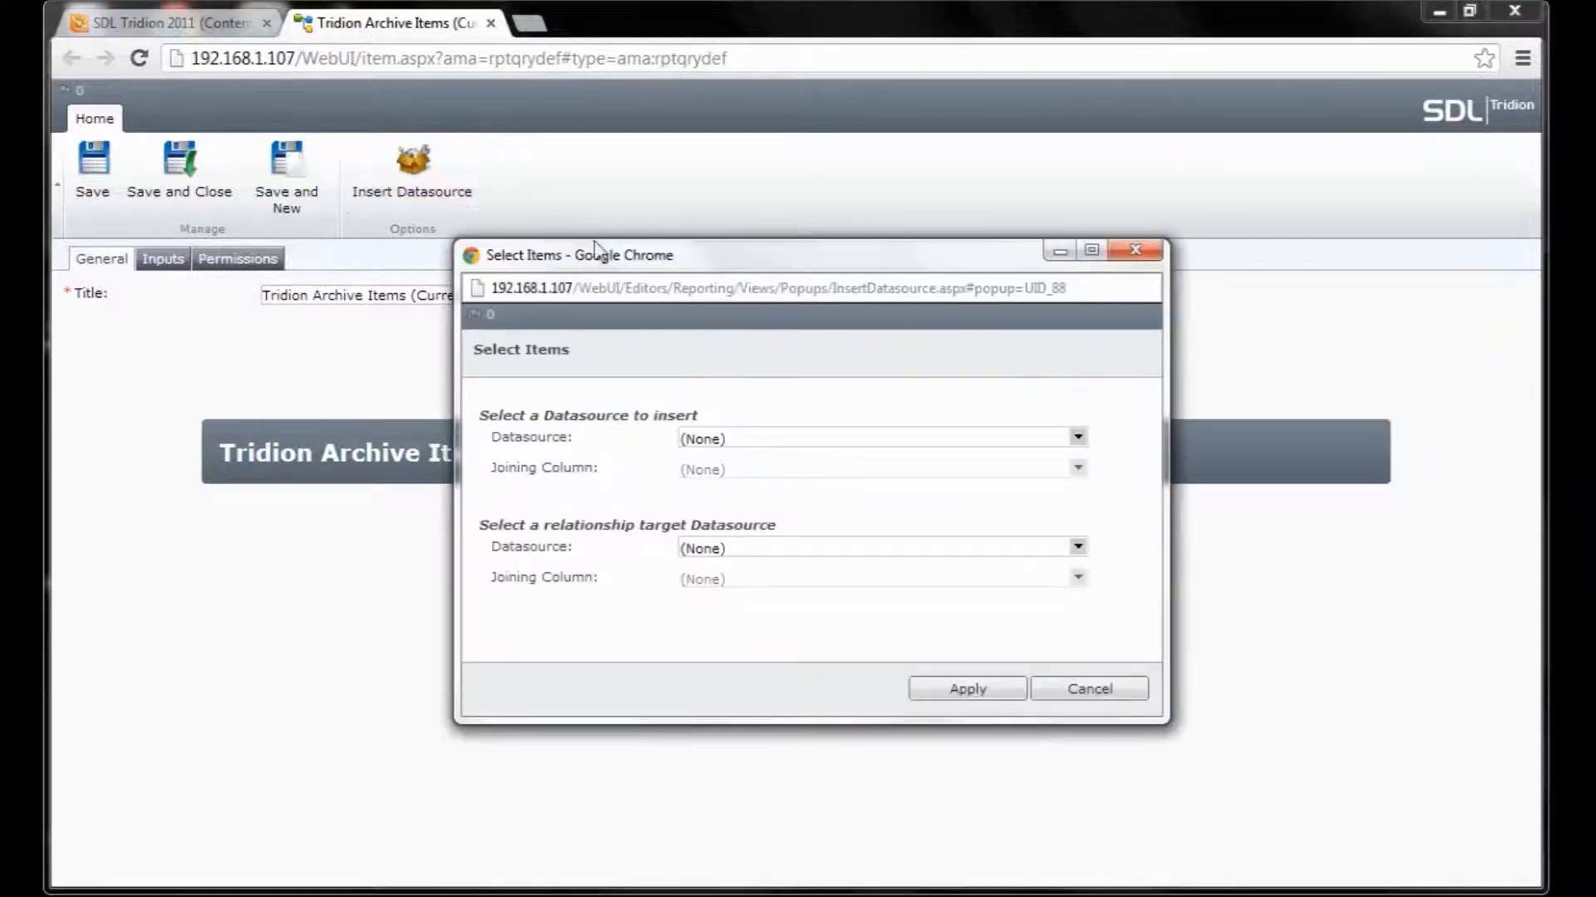
left_click(1082, 441)
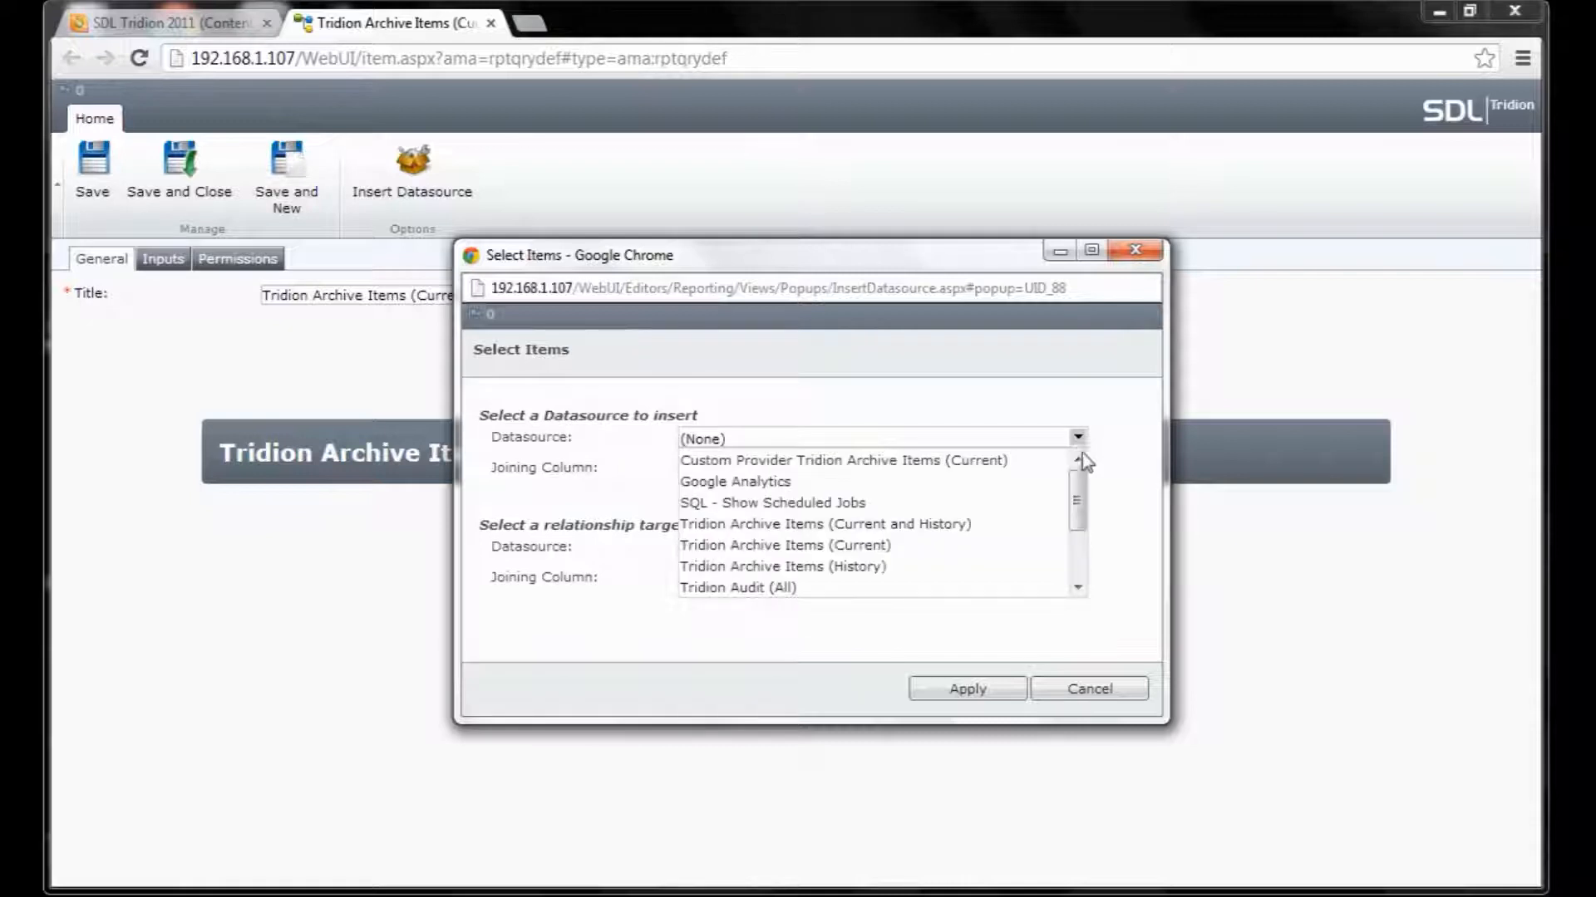
left_click_drag(1077, 499, 1080, 544)
left_click(982, 551)
left_click(1024, 473)
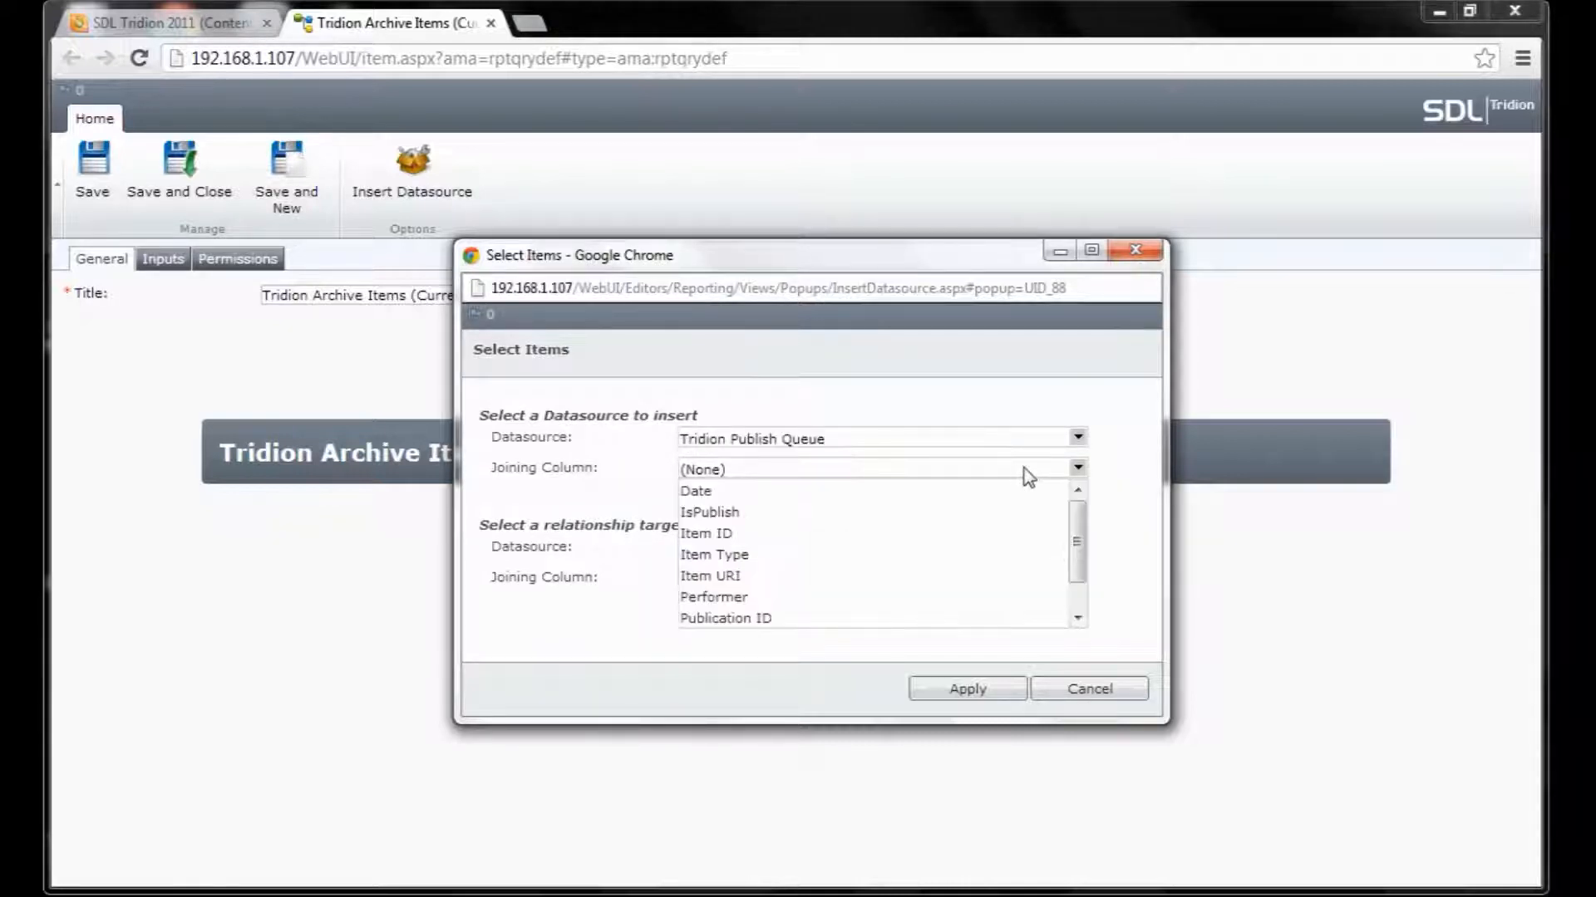
left_click(1024, 580)
left_click(1072, 550)
left_click(1053, 572)
left_click(1078, 579)
left_click_drag(1082, 632, 1097, 695)
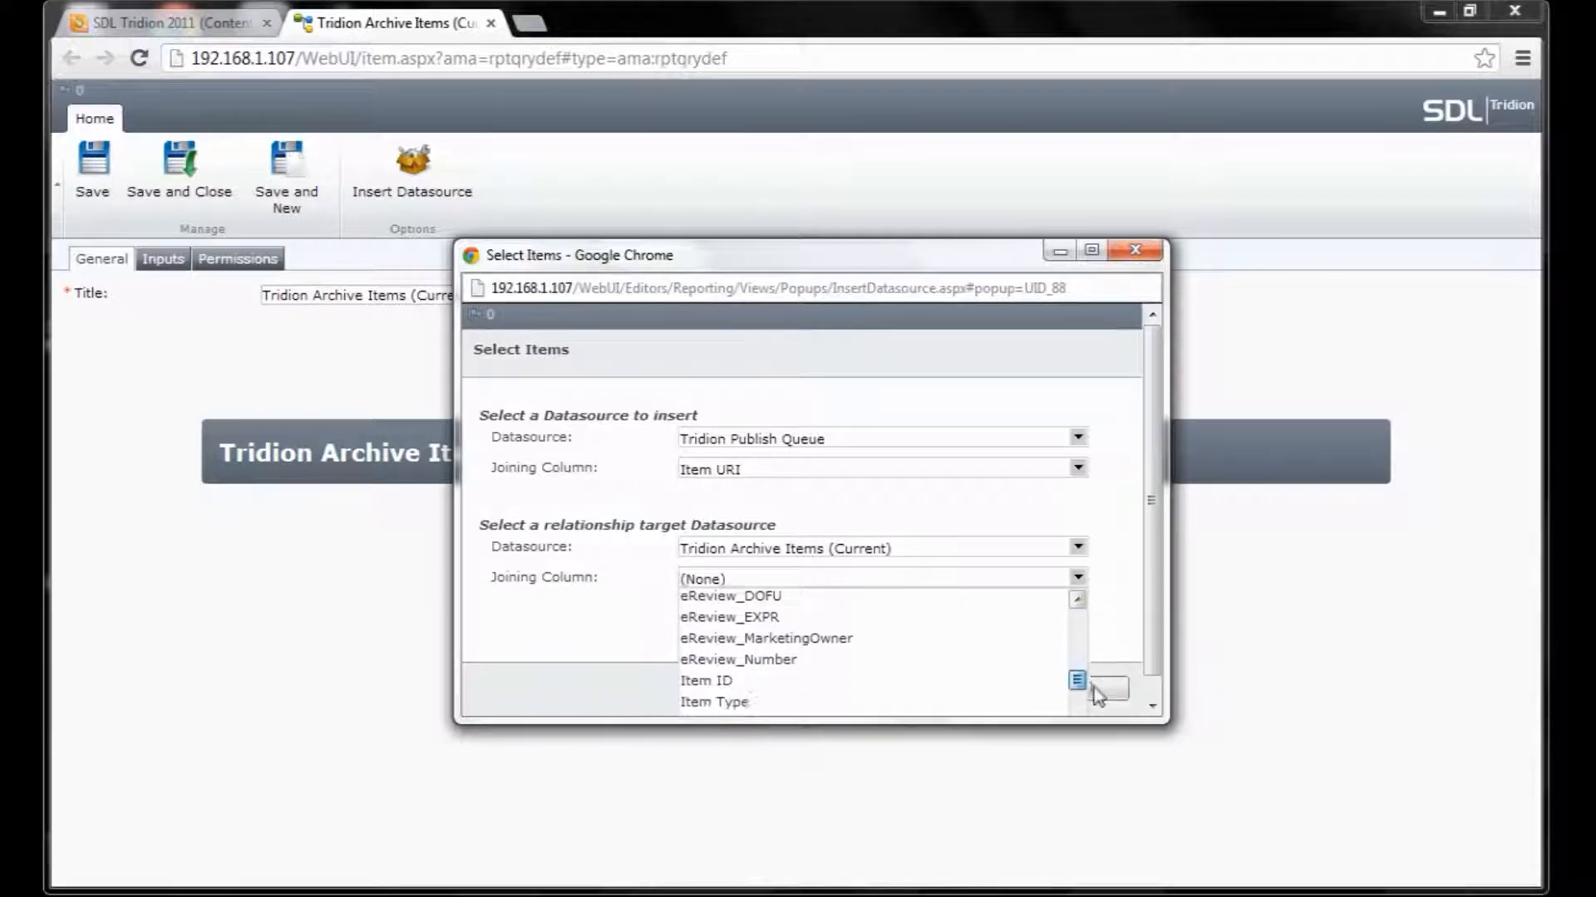
left_click(1024, 697)
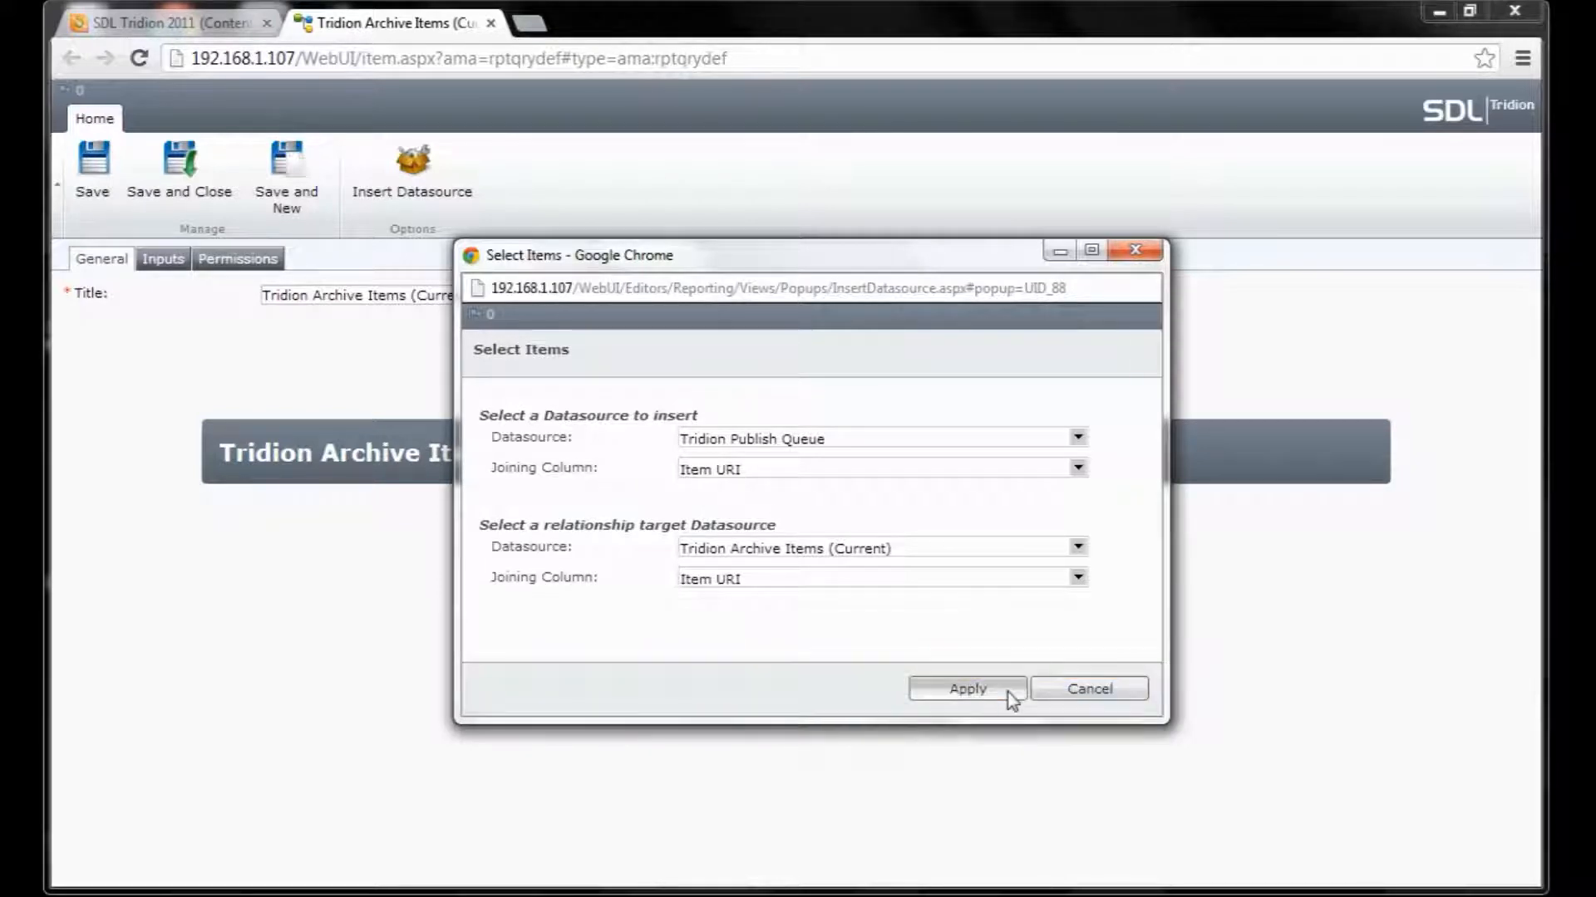
left_click(968, 689)
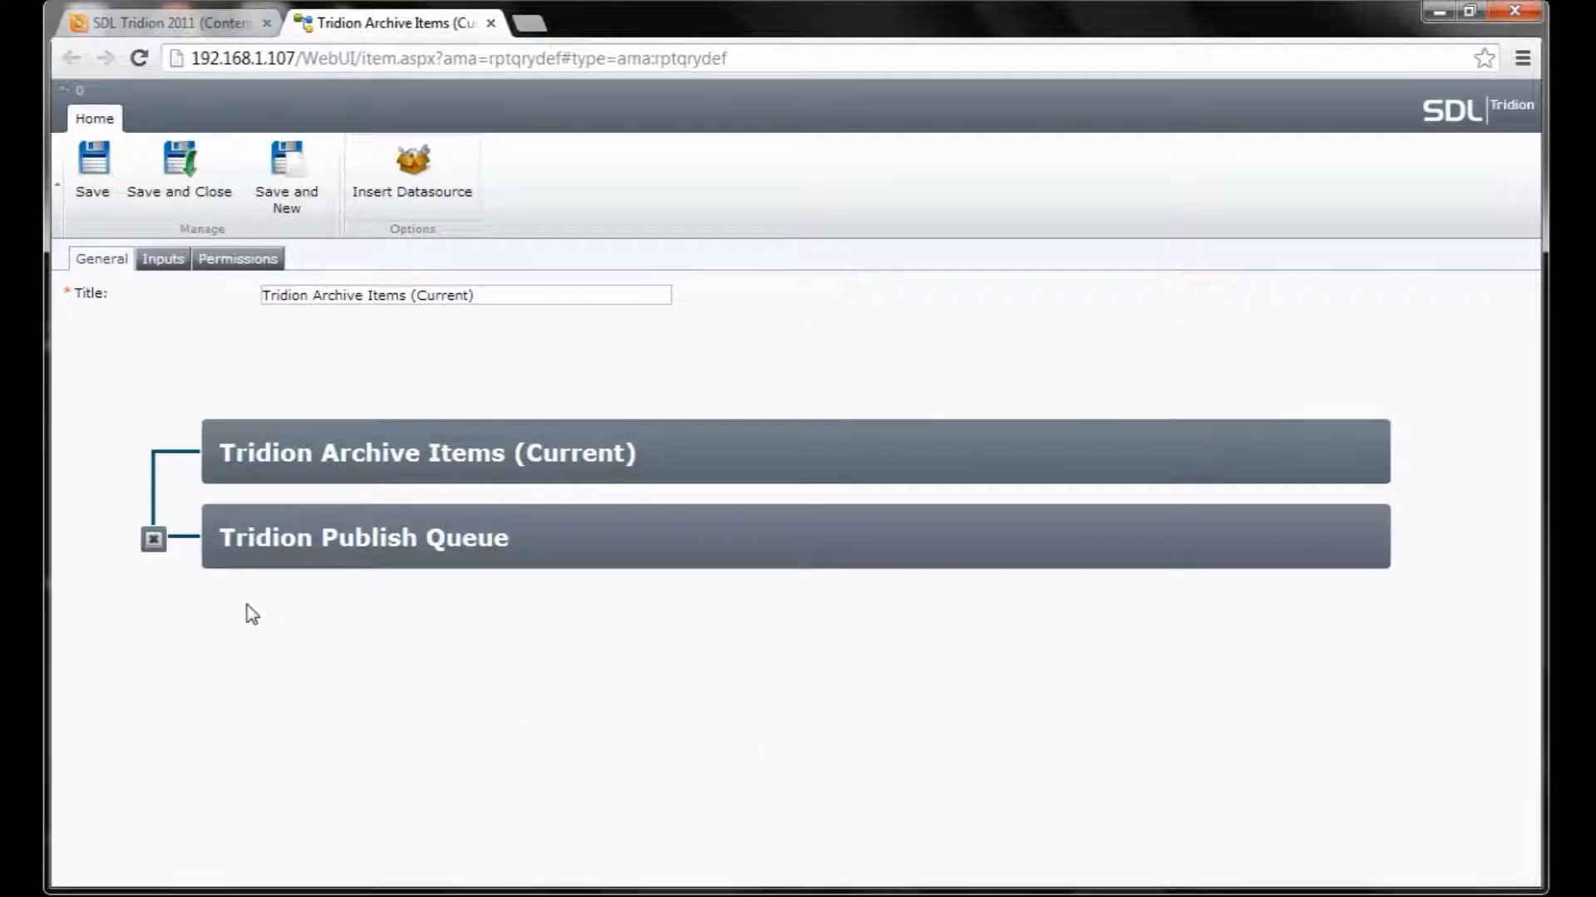
Inspect the Publish Queue filter options, then close its relationships panel with no filter added.
left_click(266, 528)
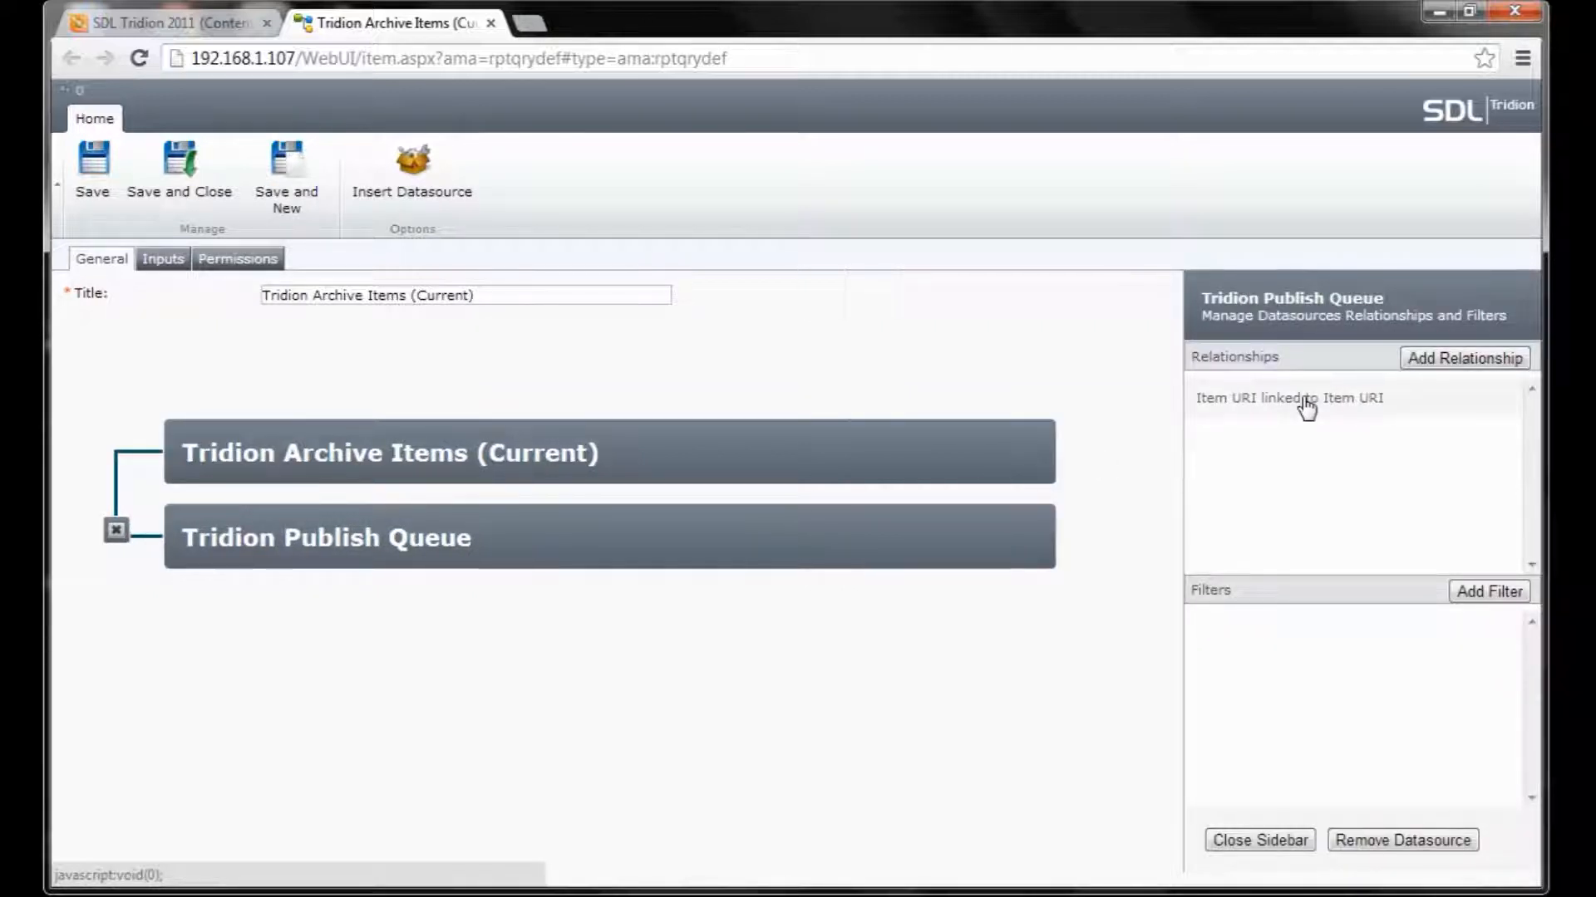
left_click(1489, 592)
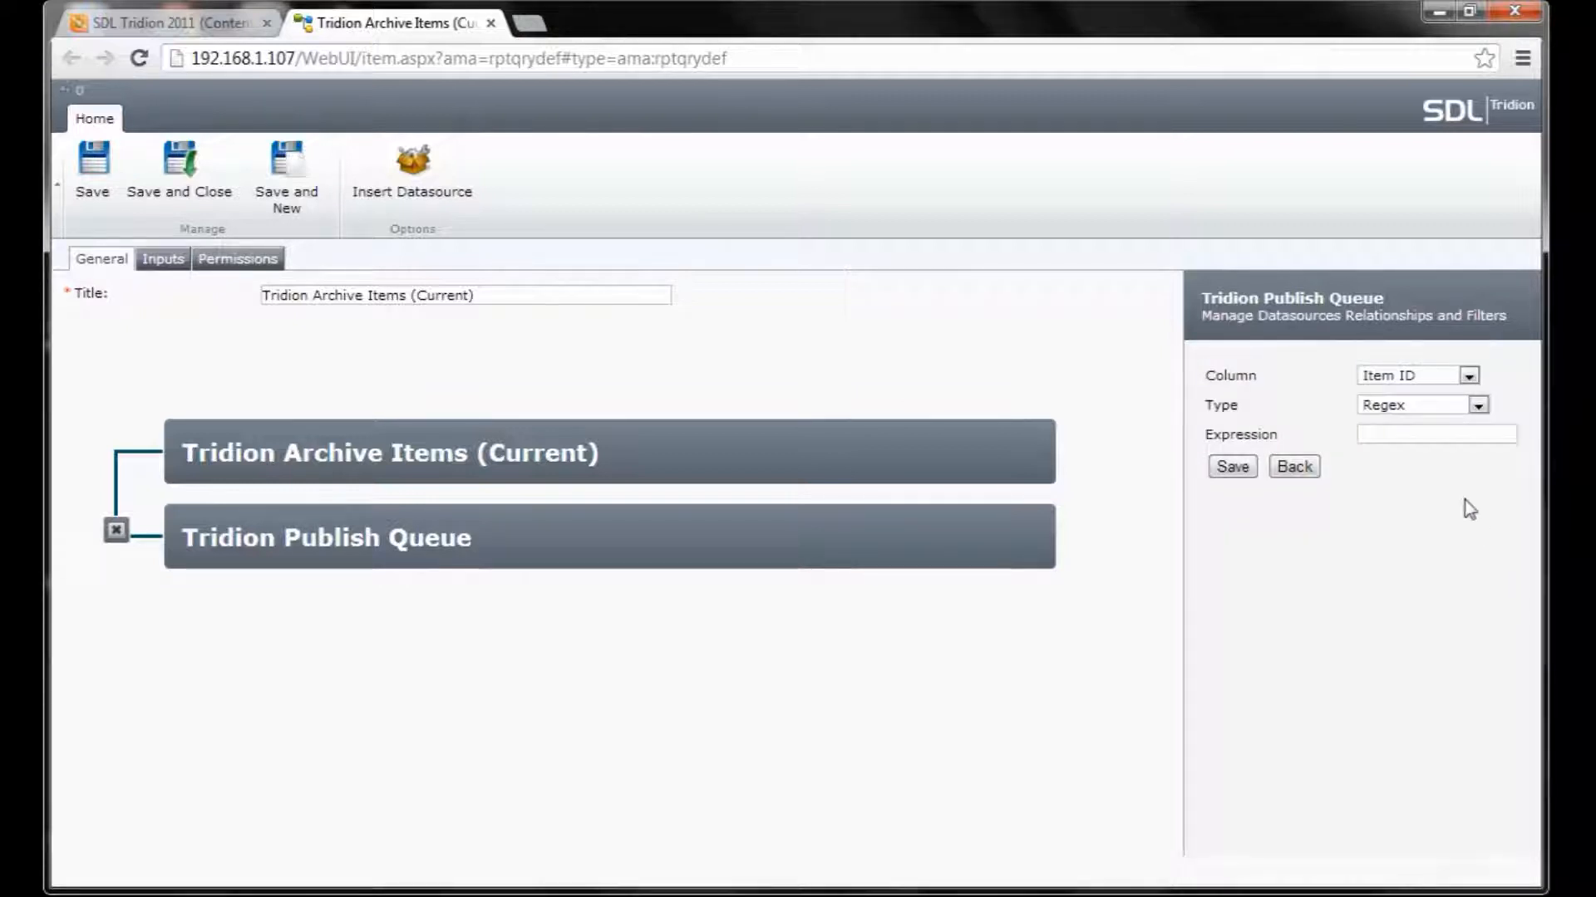
left_click(1478, 407)
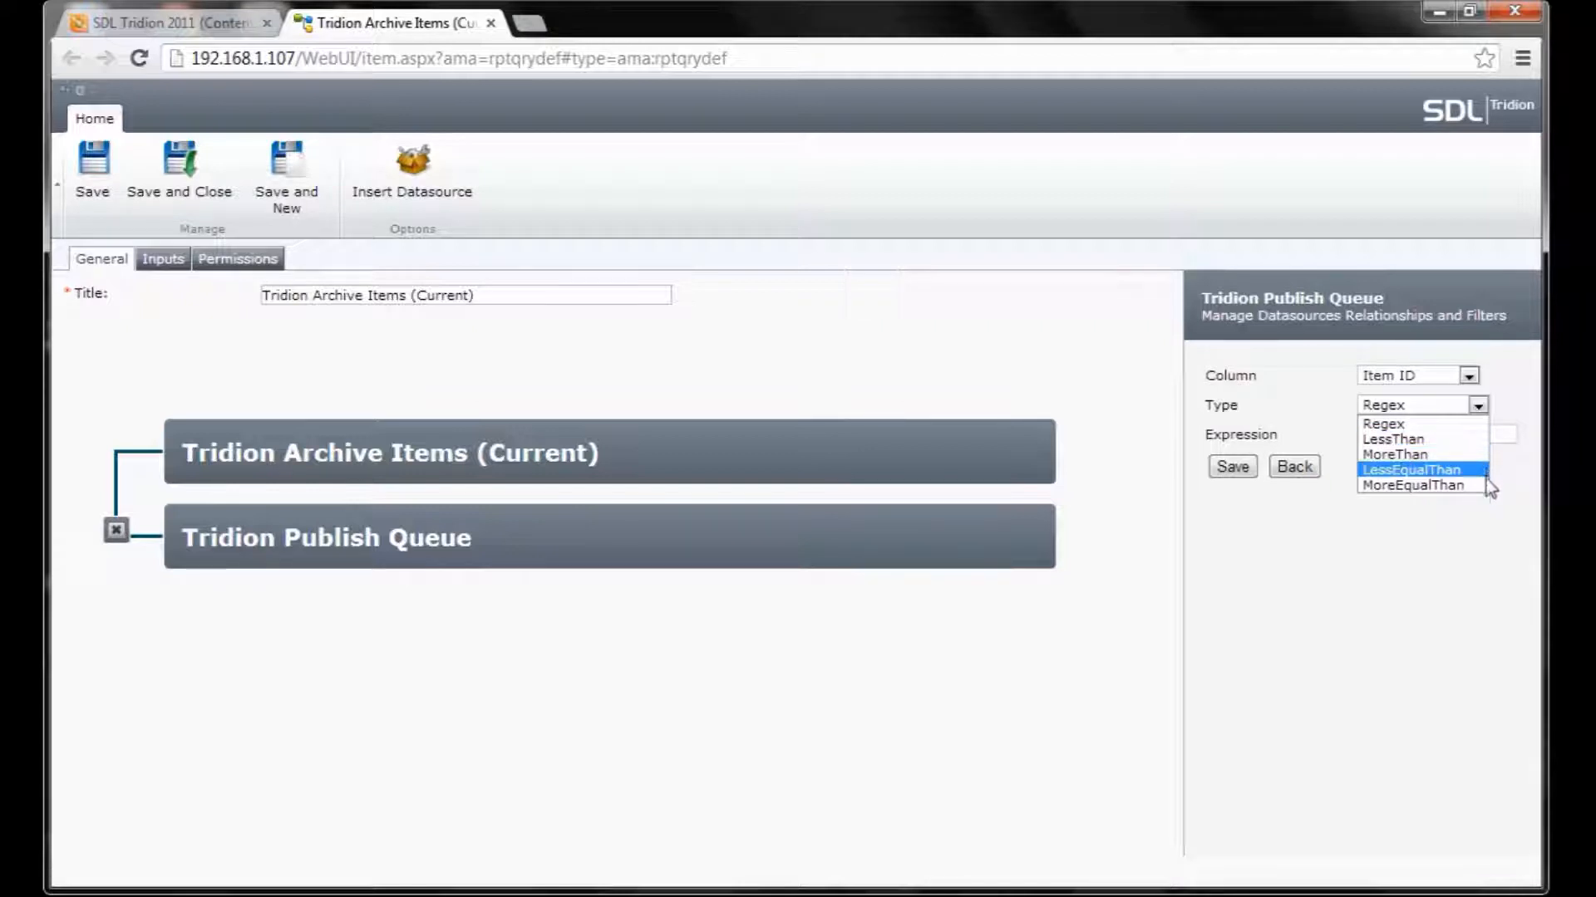
left_click(1472, 425)
left_click(1468, 377)
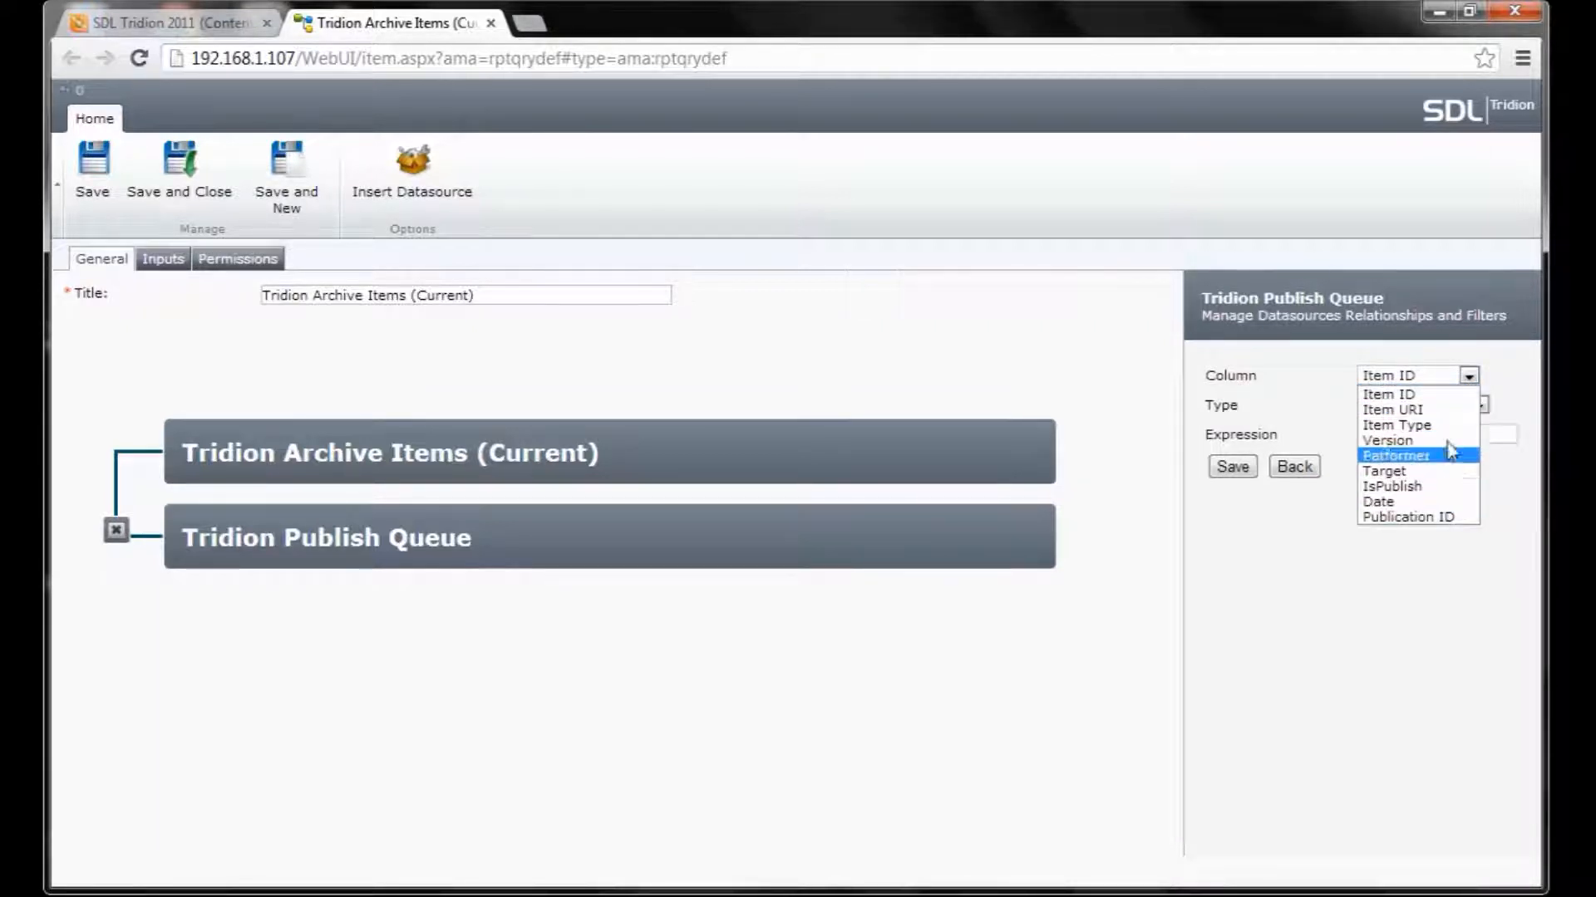
left_click(1468, 376)
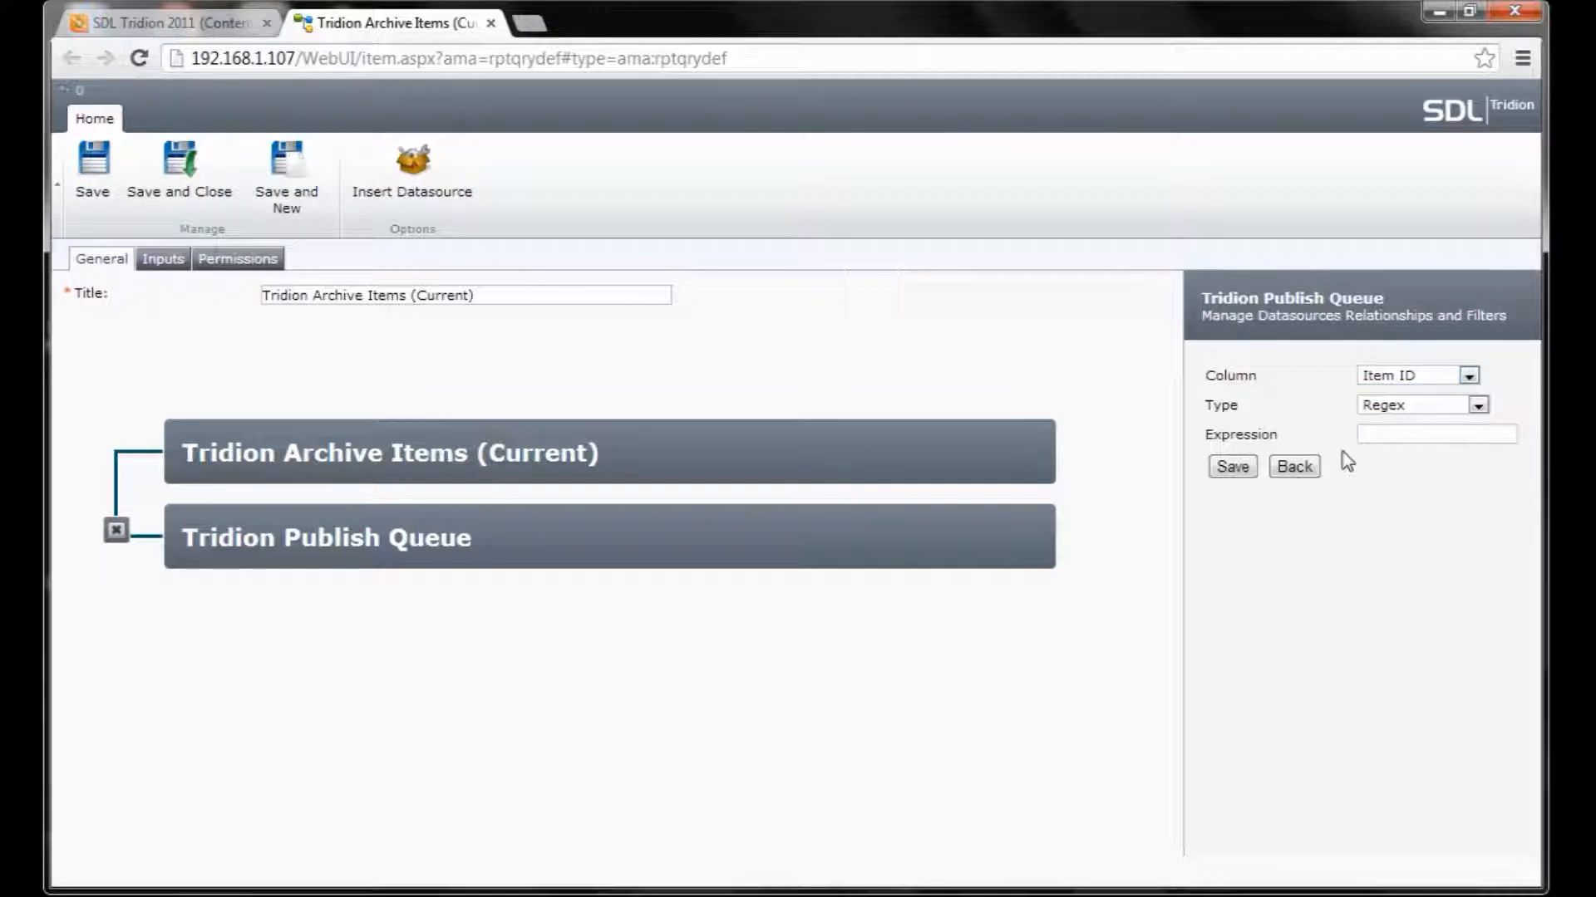
left_click(1313, 464)
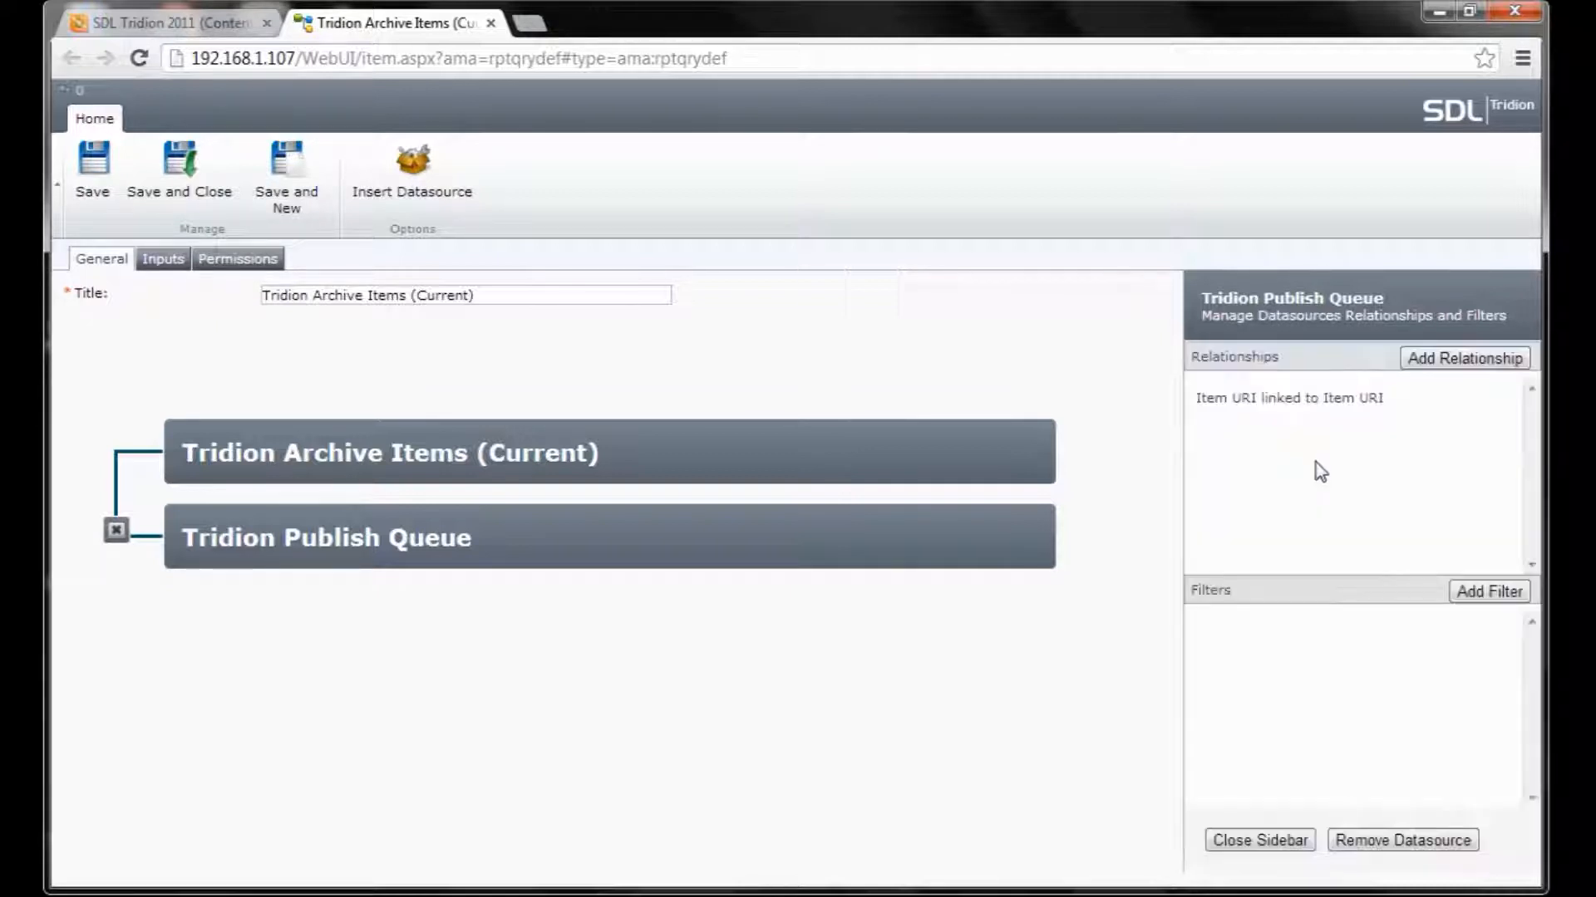
left_click(1287, 839)
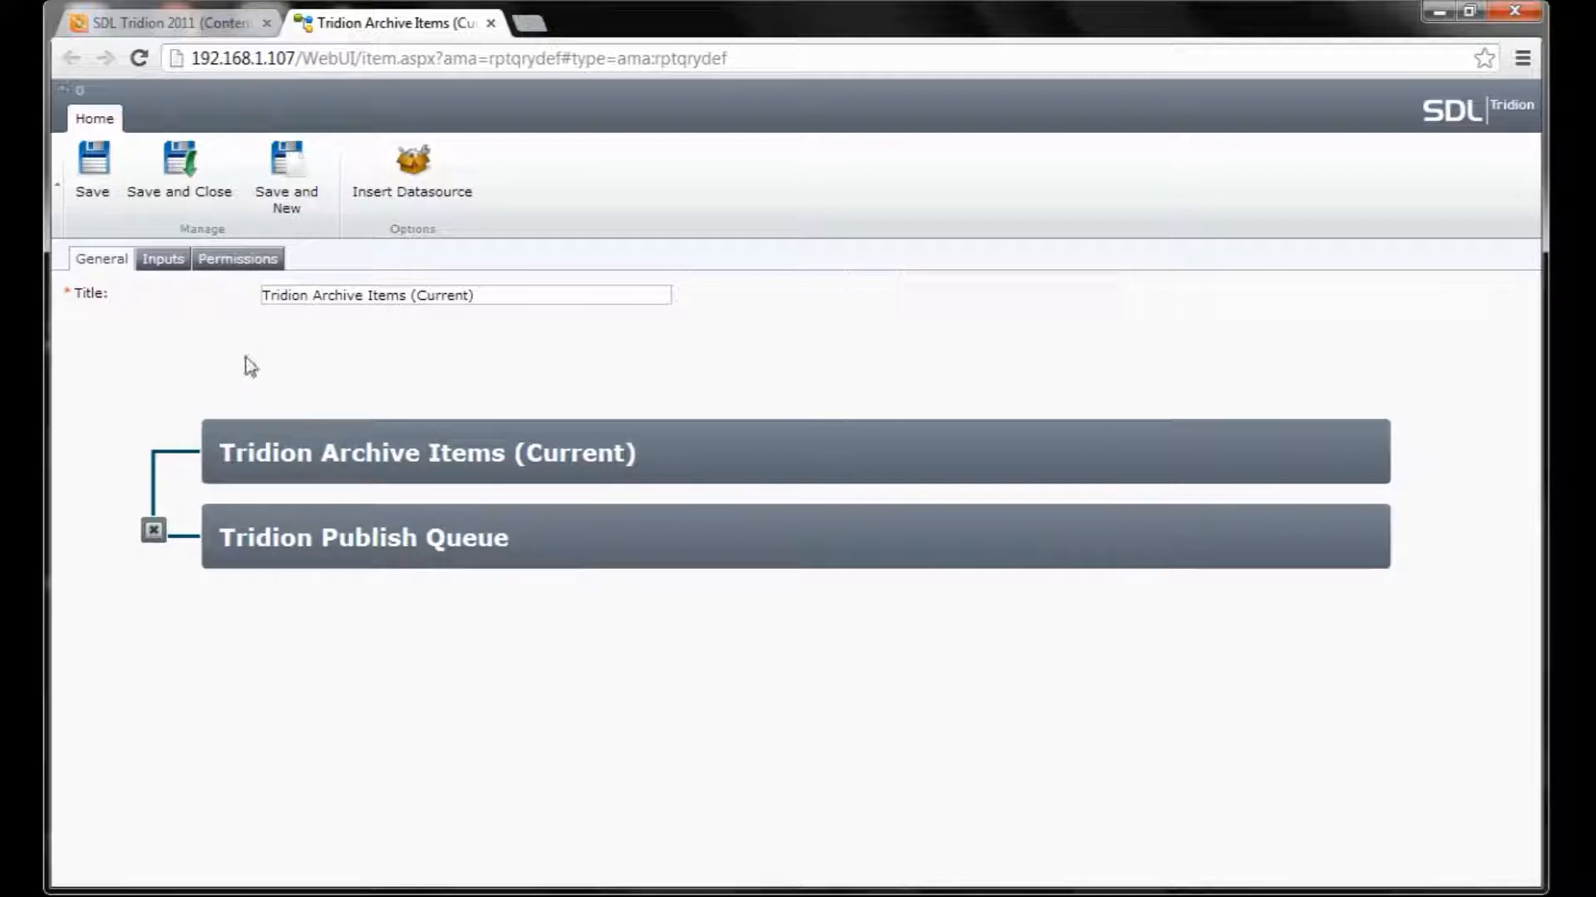
Set the Tridion Publish Queue Transaction input to Publish.
left_click(156, 262)
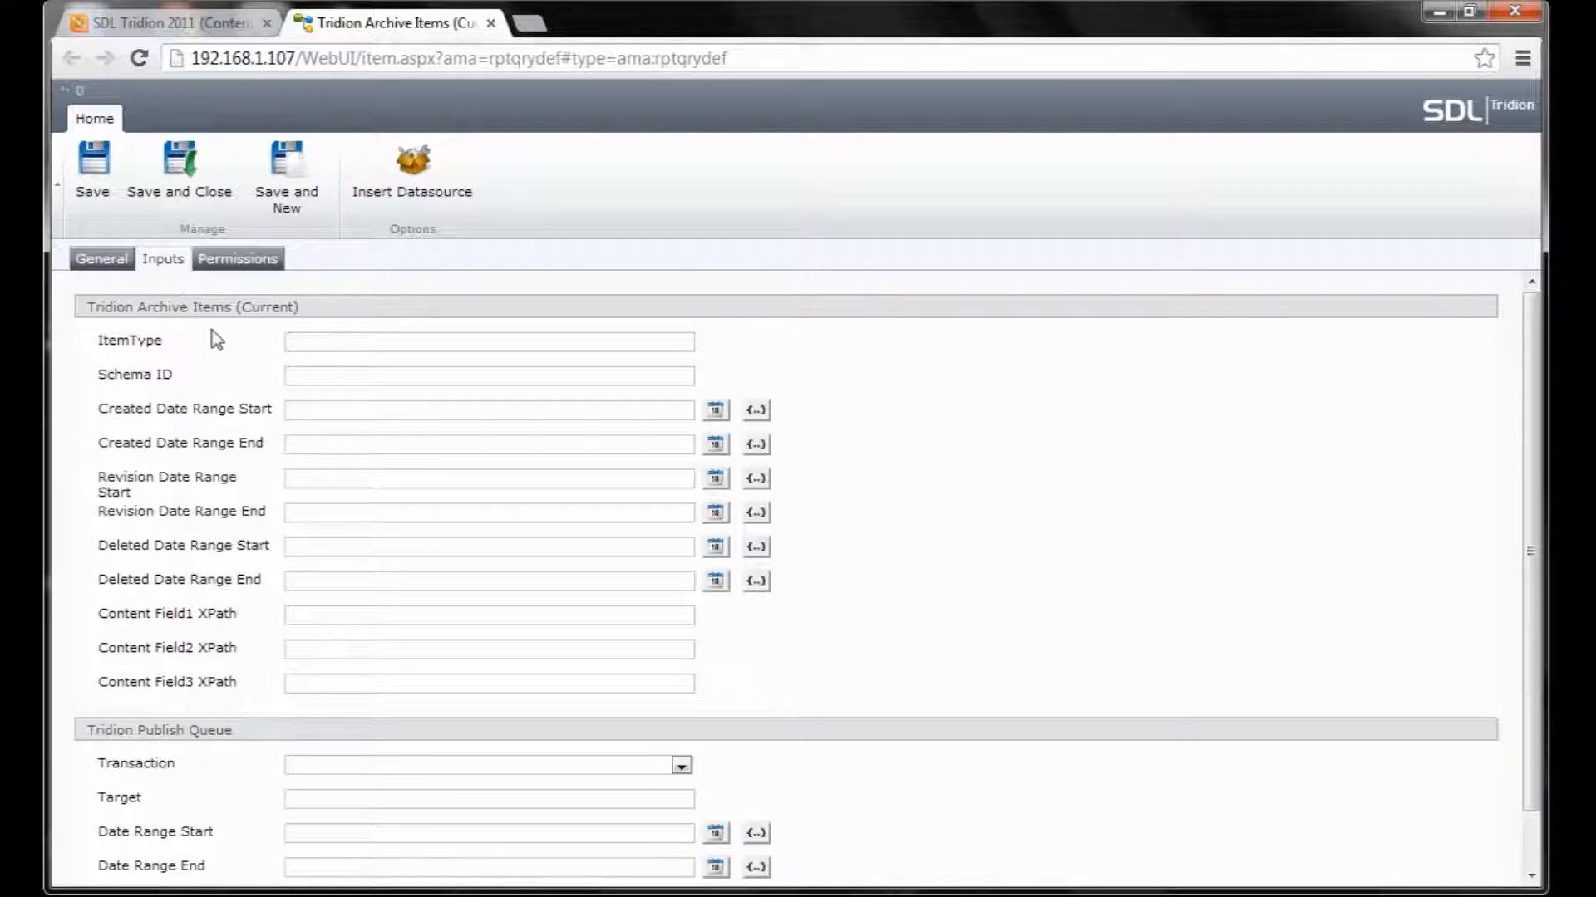
left_click(681, 766)
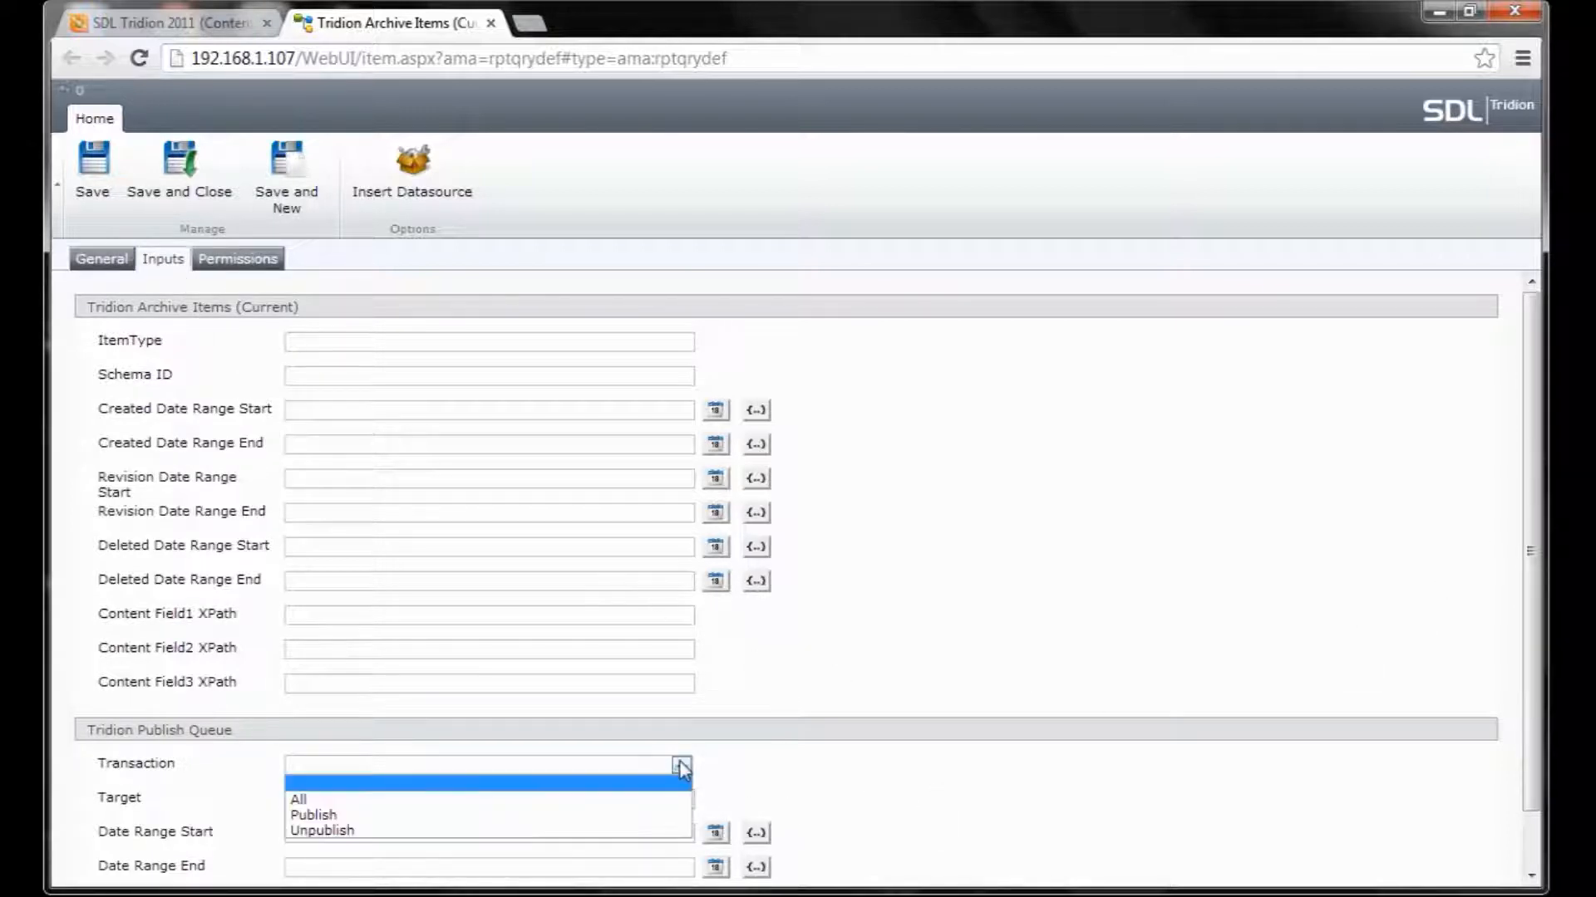
left_click(618, 818)
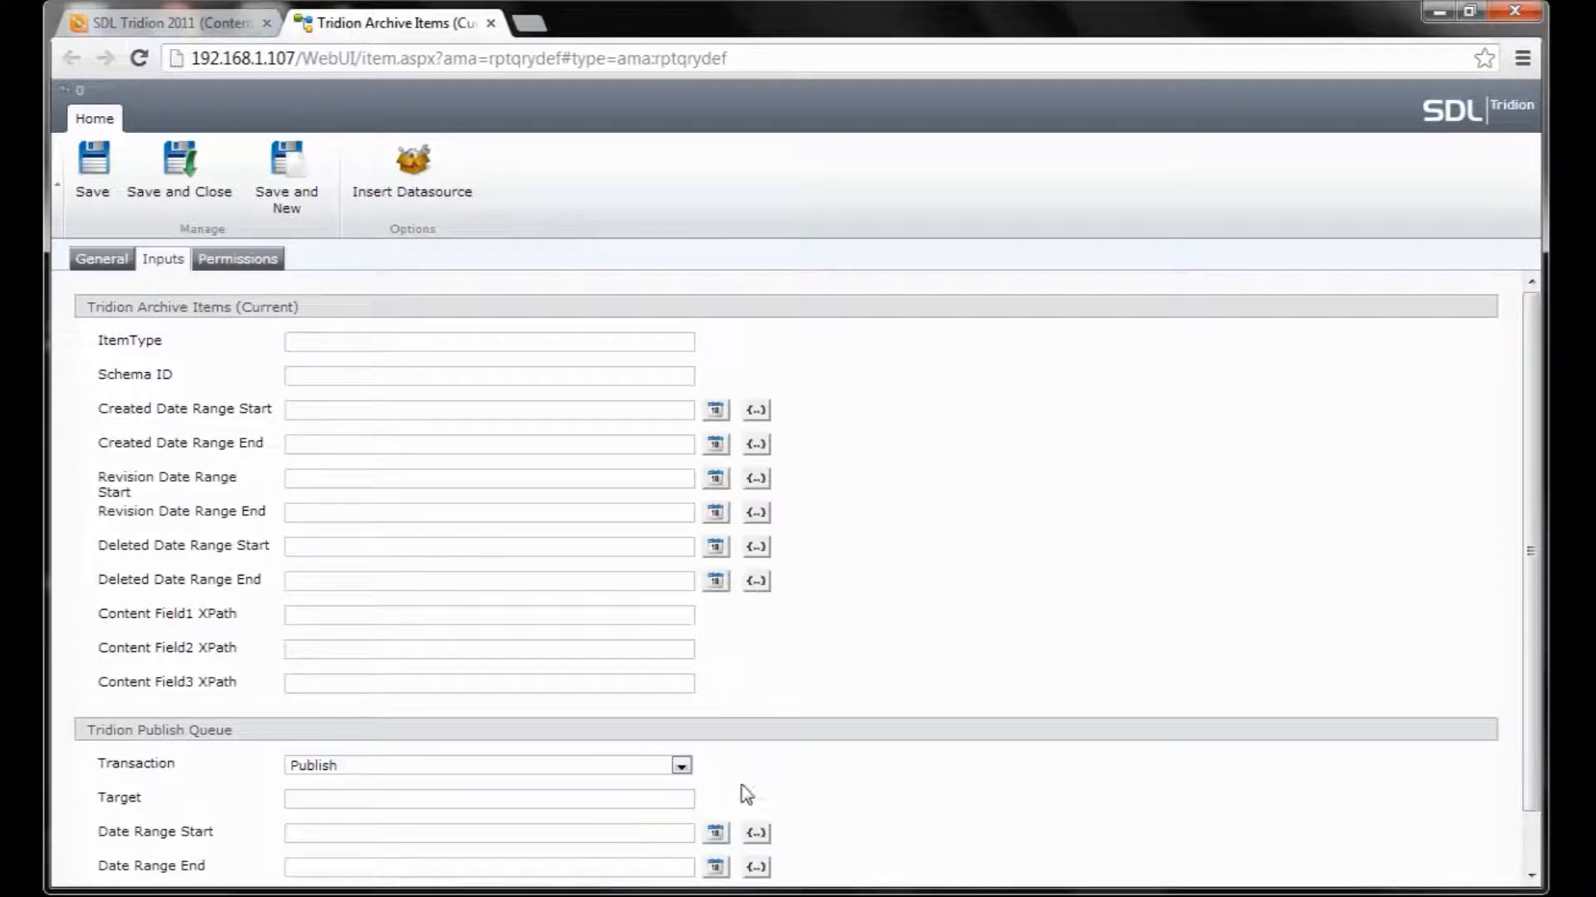
left_click_drag(1529, 705, 1526, 773)
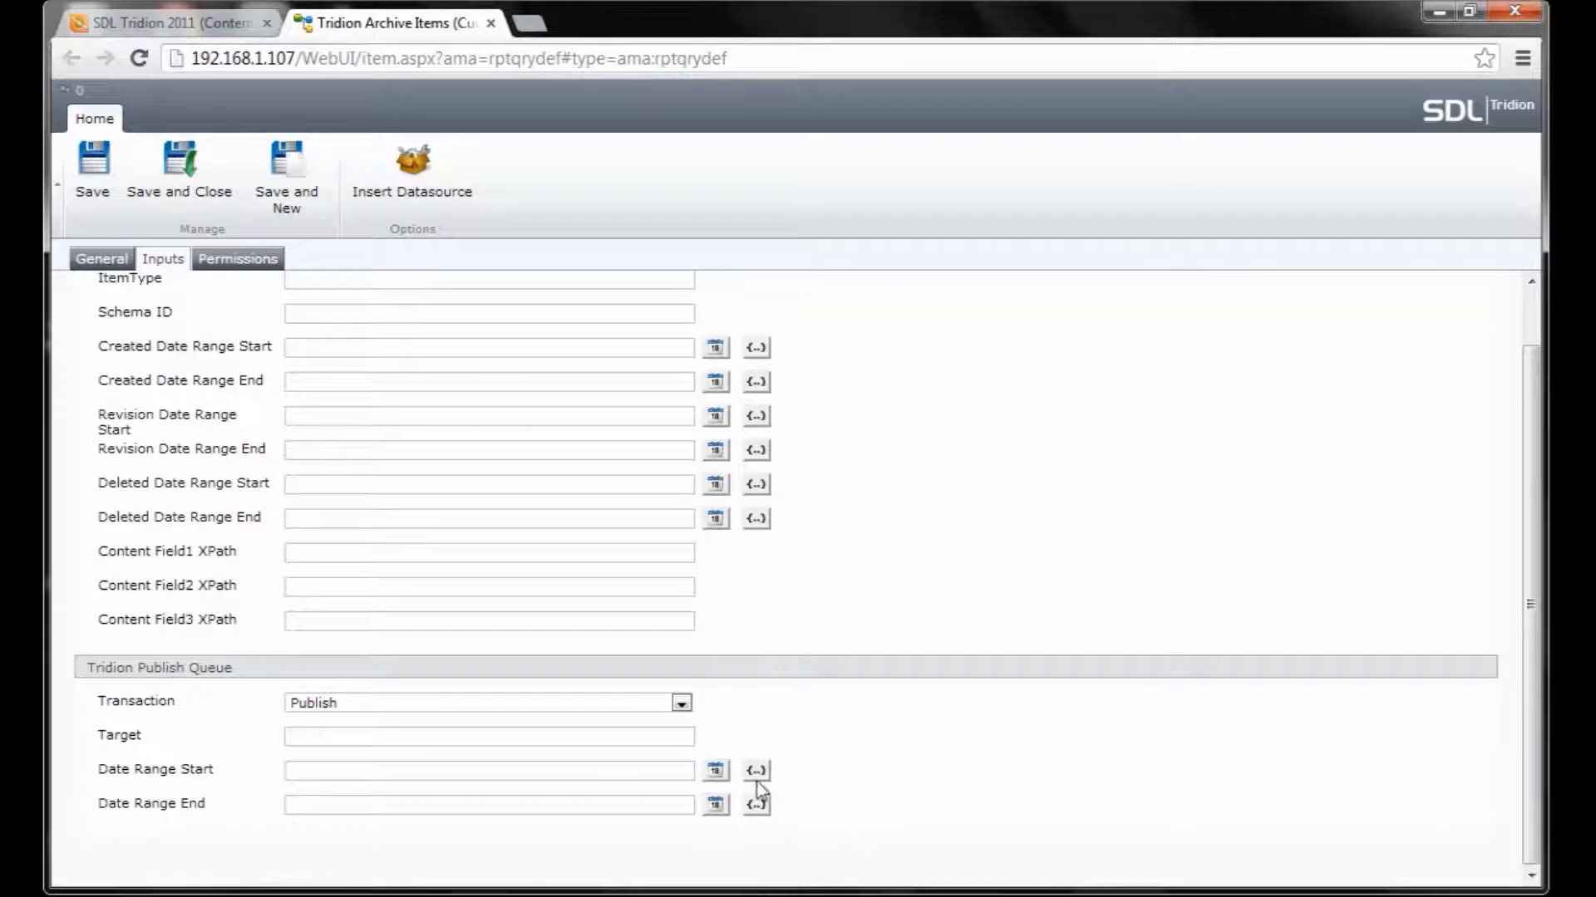
Set the Date Range Start expression to {{-2 day}}.
left_click(756, 772)
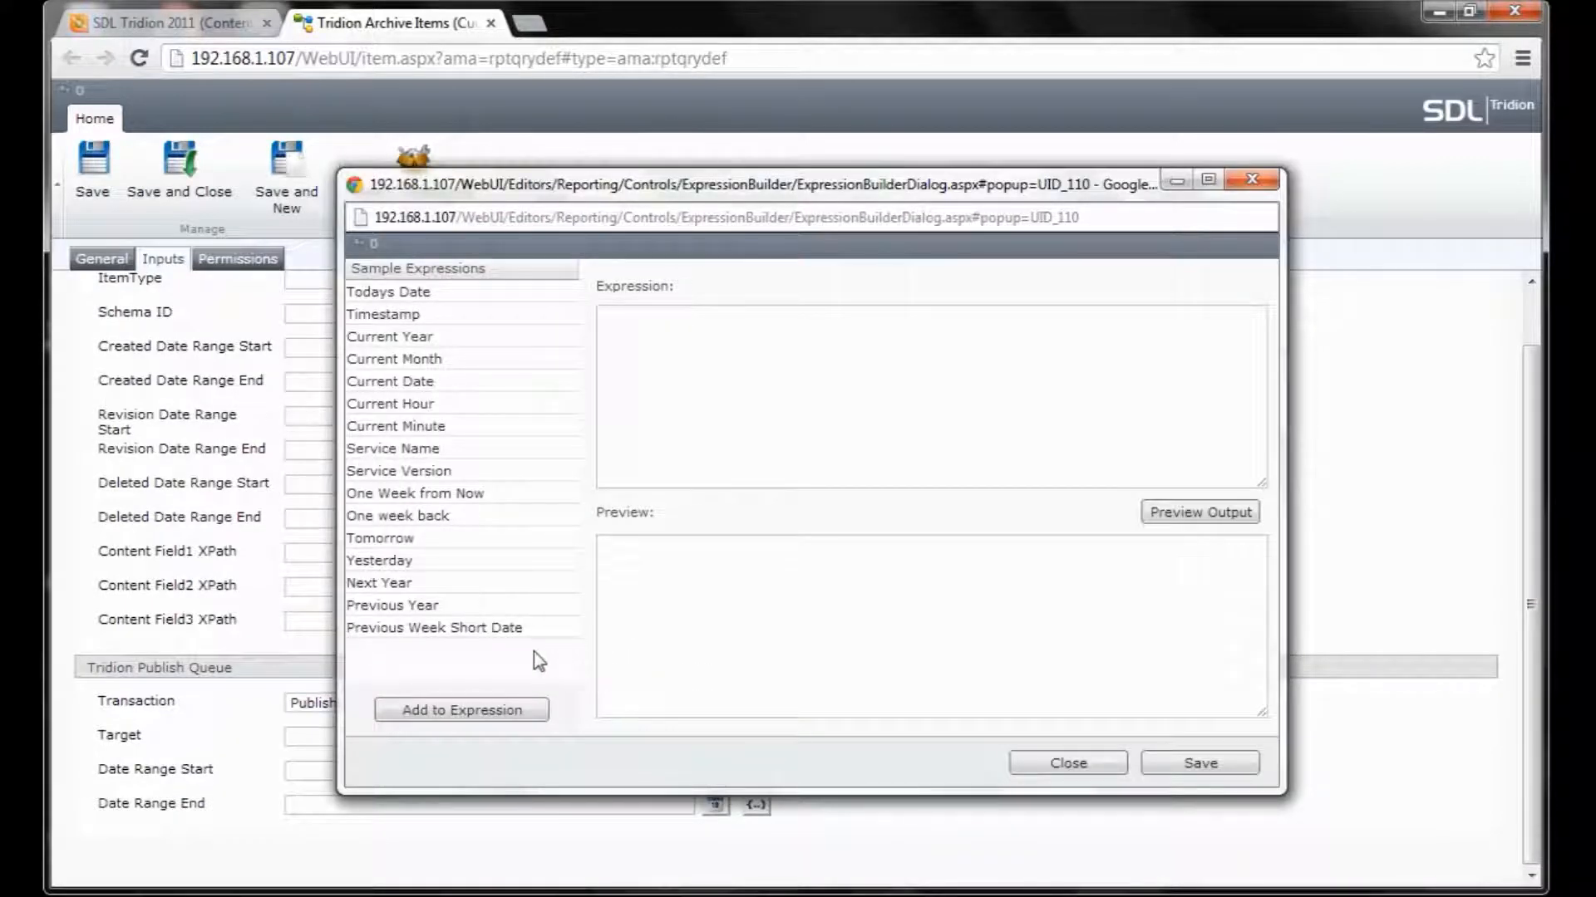
left_click(384, 562)
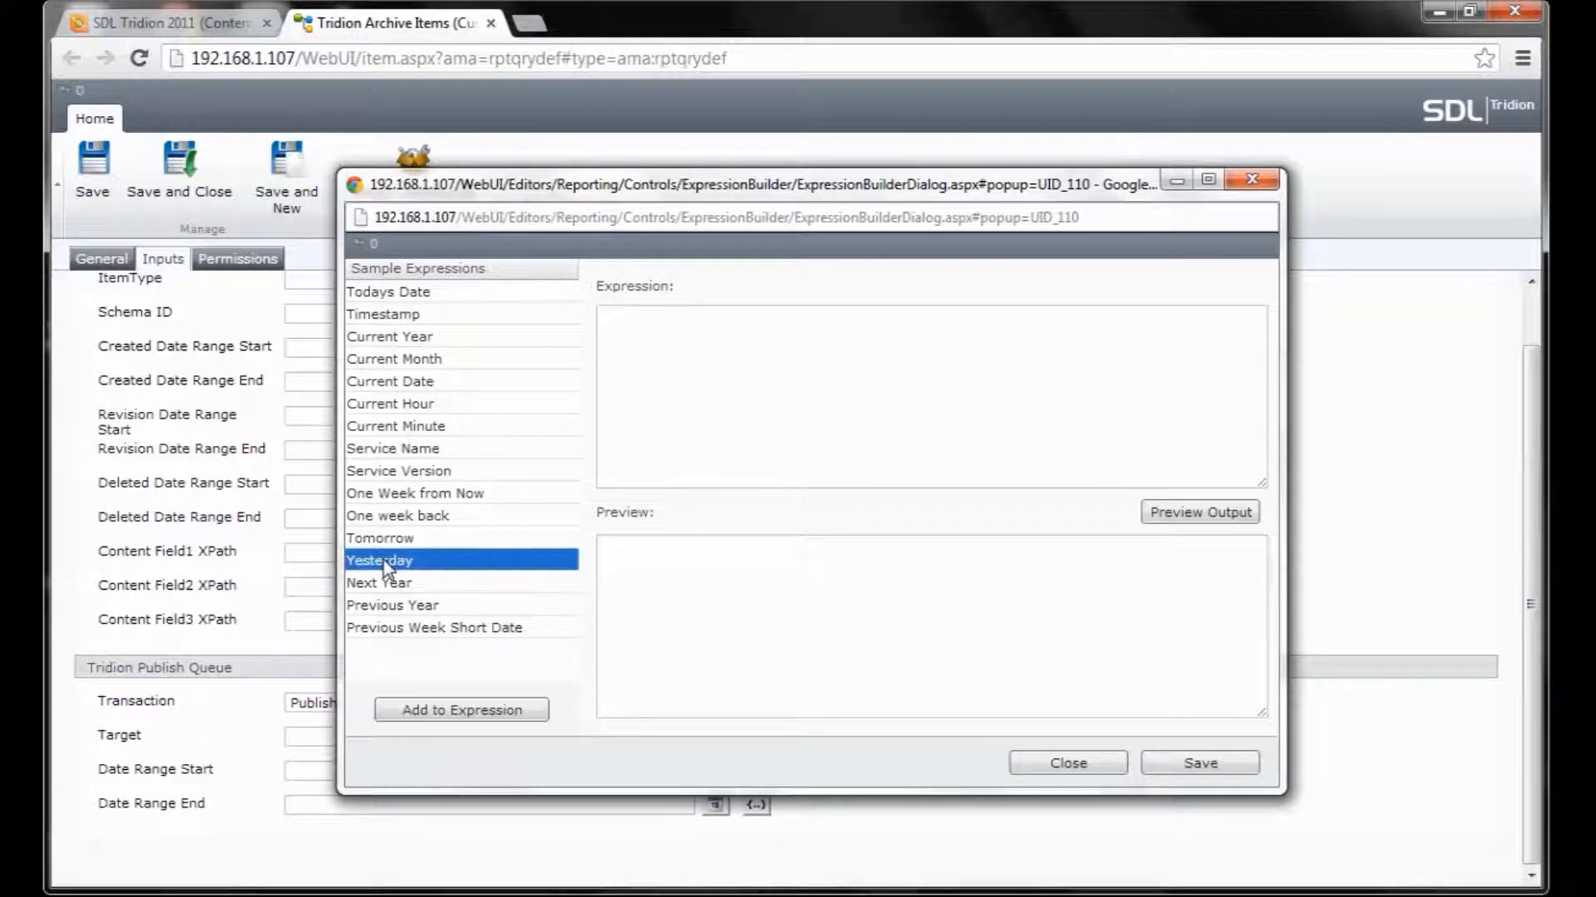
left_click(486, 708)
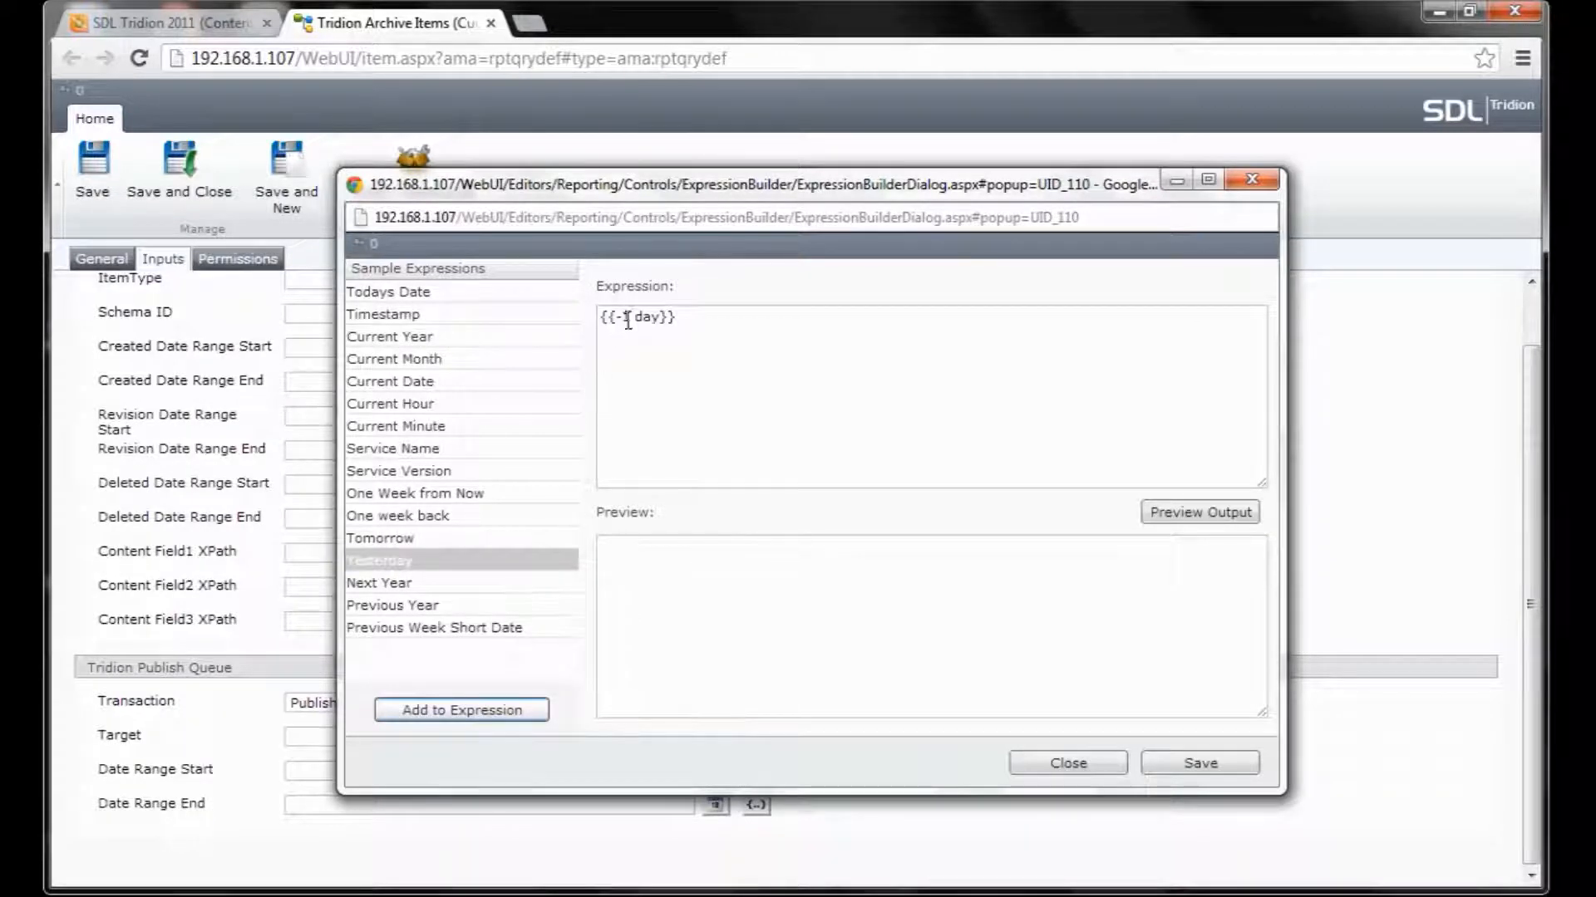
left_click(629, 319)
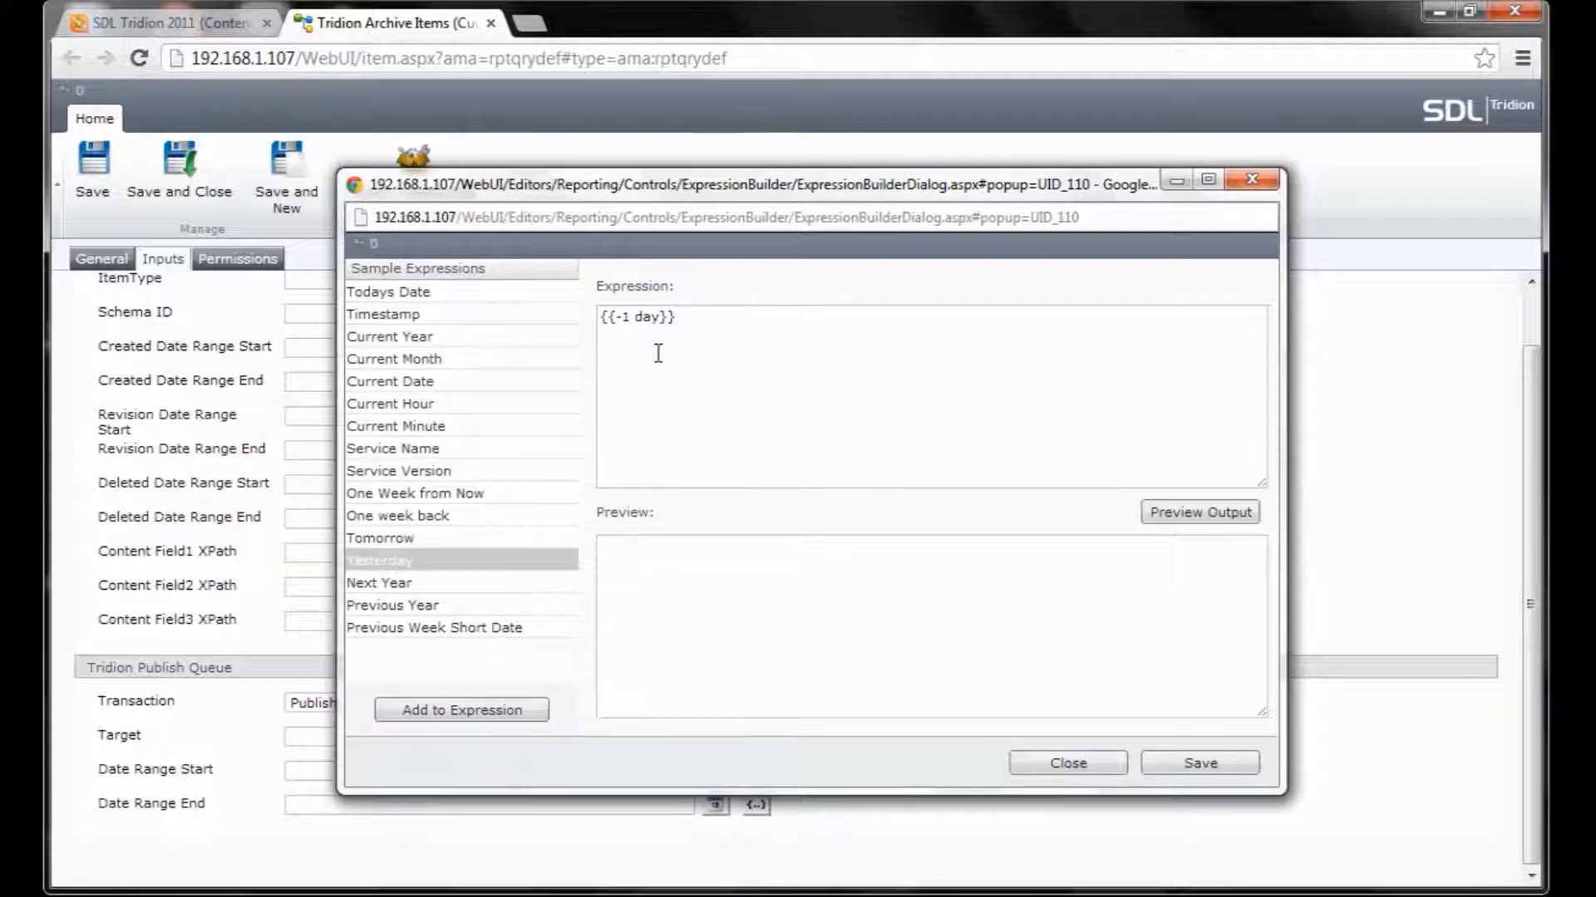
key("BackSpace")
type("2")
left_click(1228, 520)
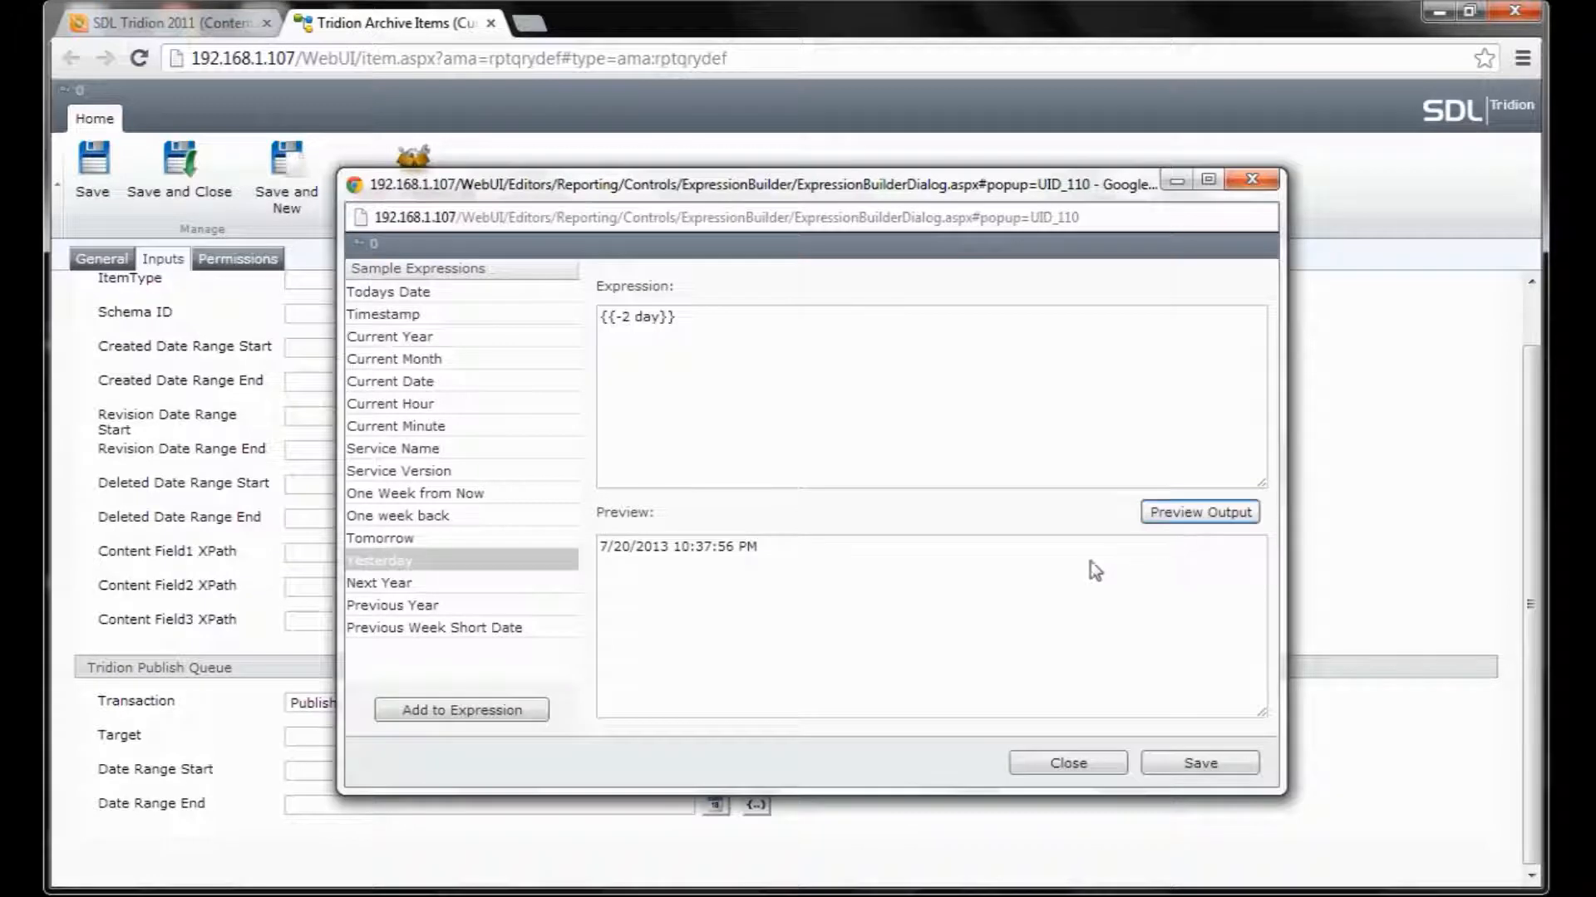
left_click(1185, 763)
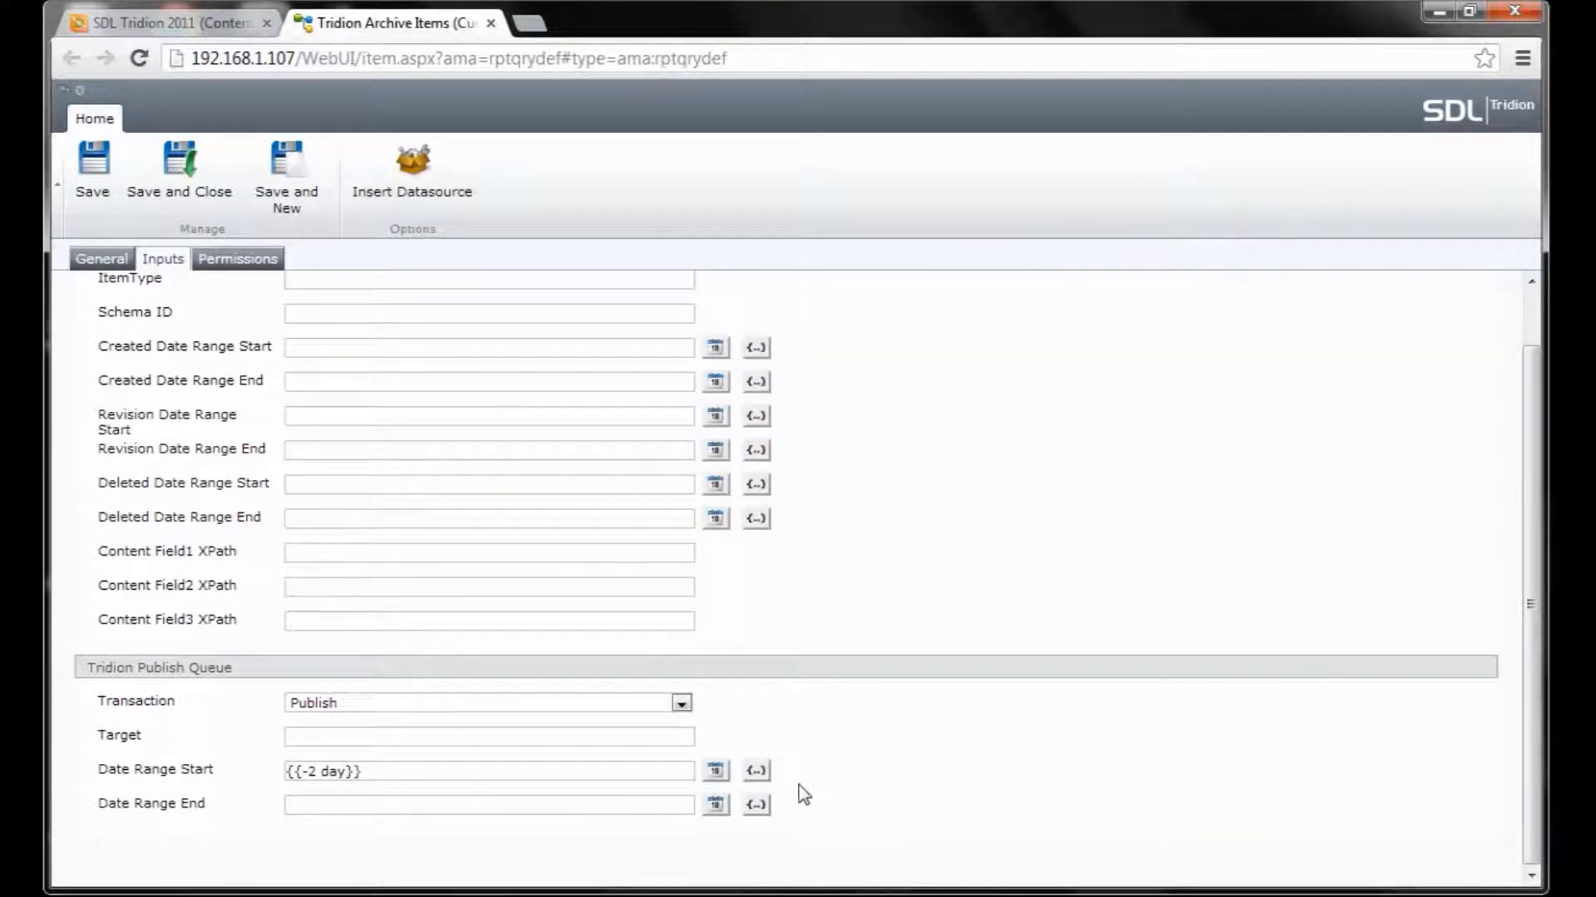
Set the Date Range End expression to {{+1 day}} using the Tomorrow sample.
left_click(756, 805)
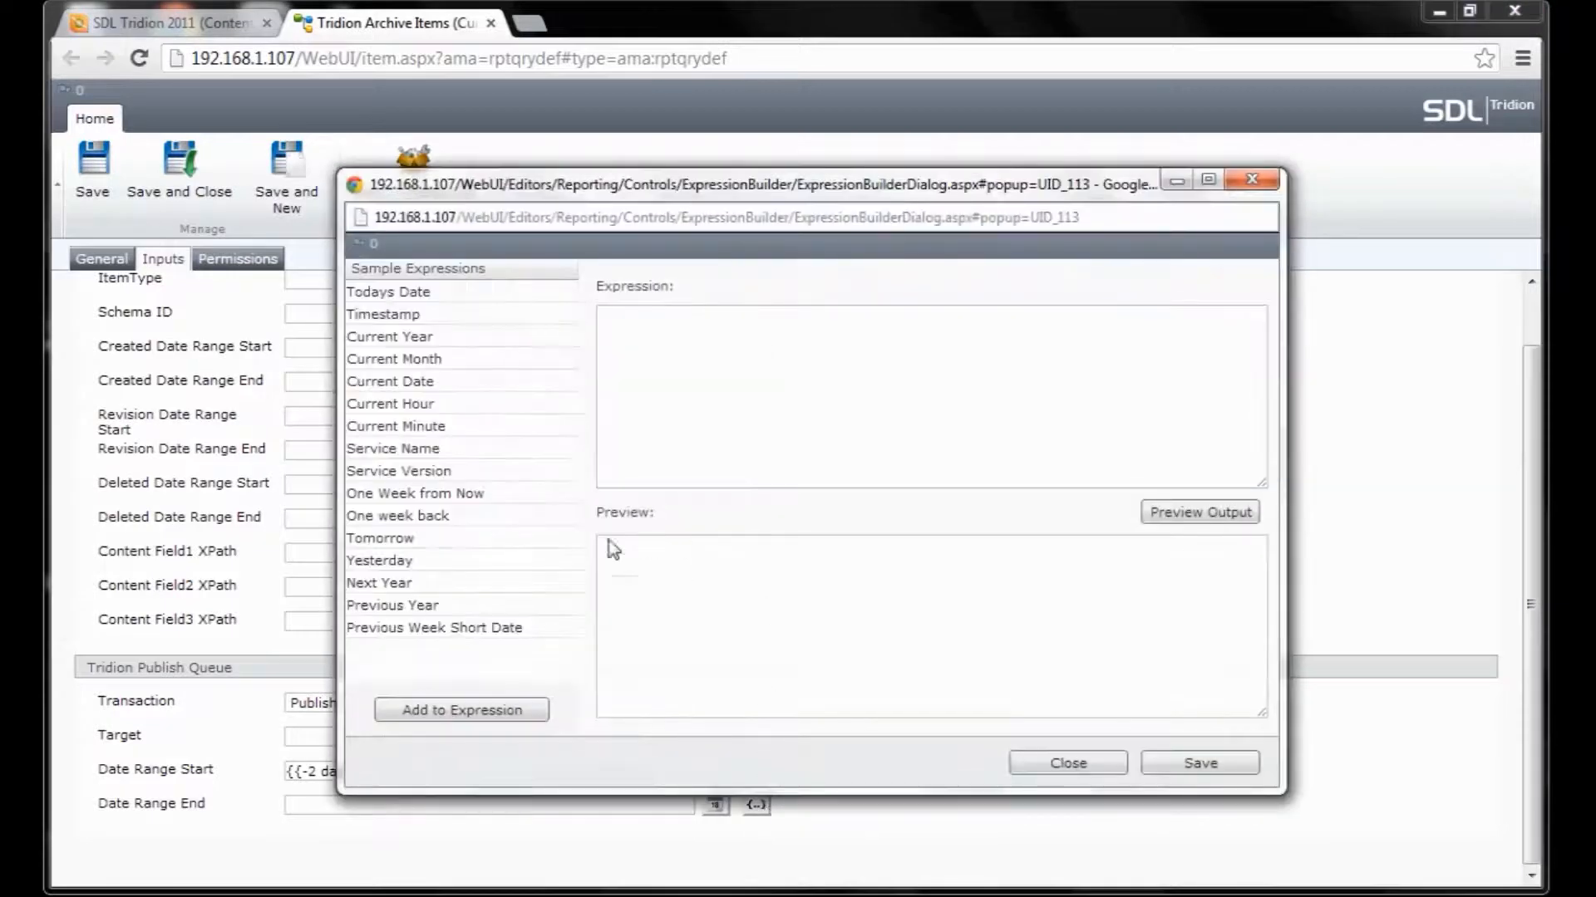
left_click(394, 539)
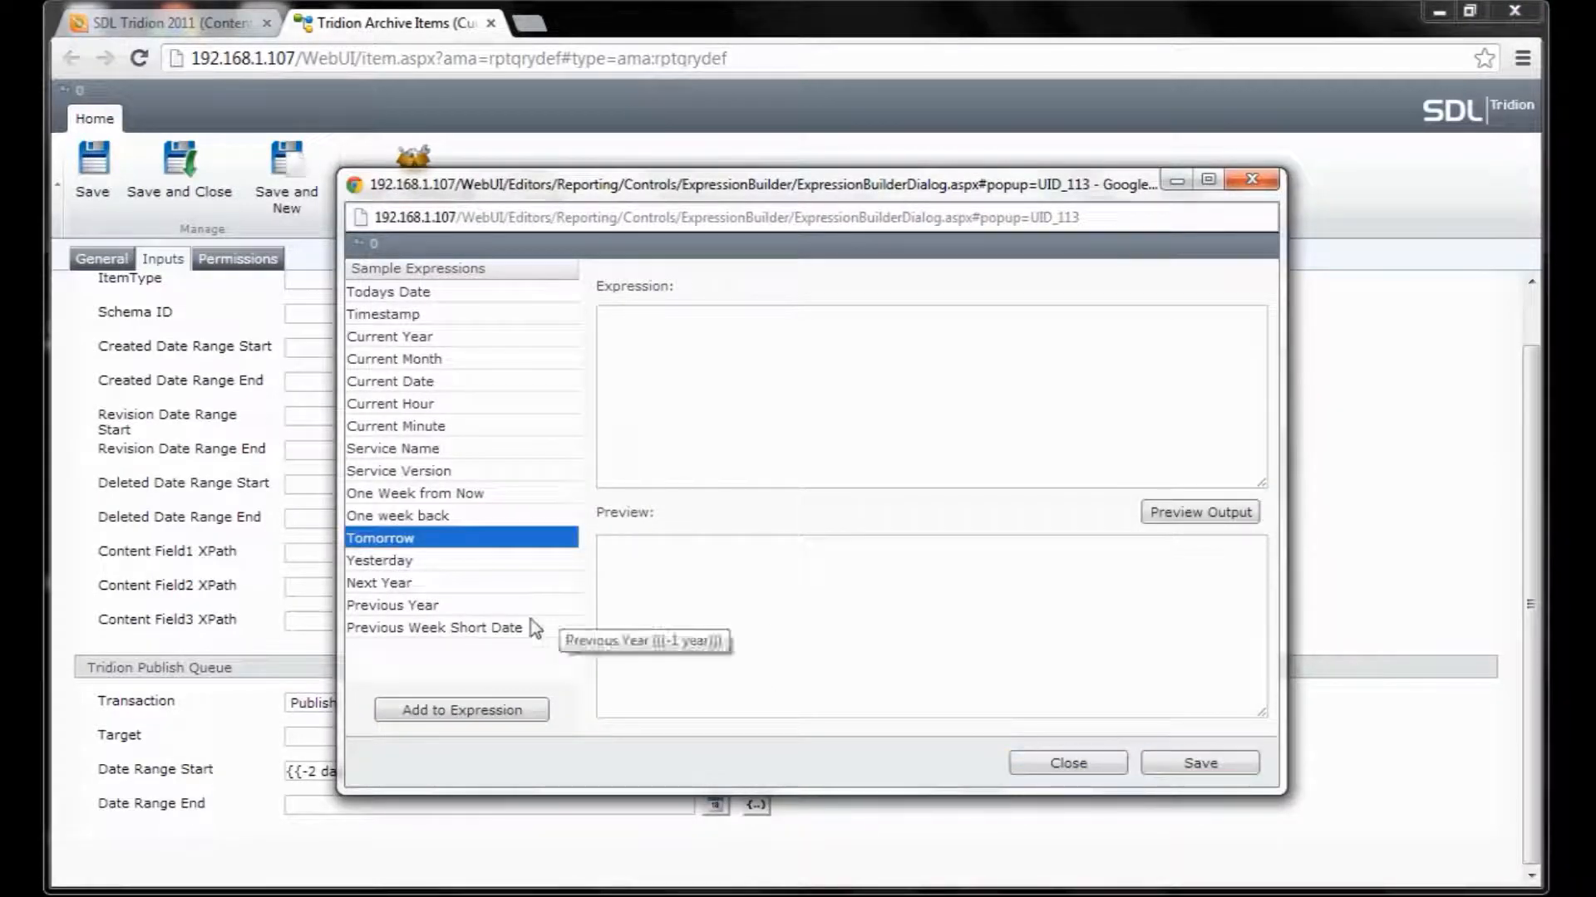
left_click(523, 710)
left_click(1177, 522)
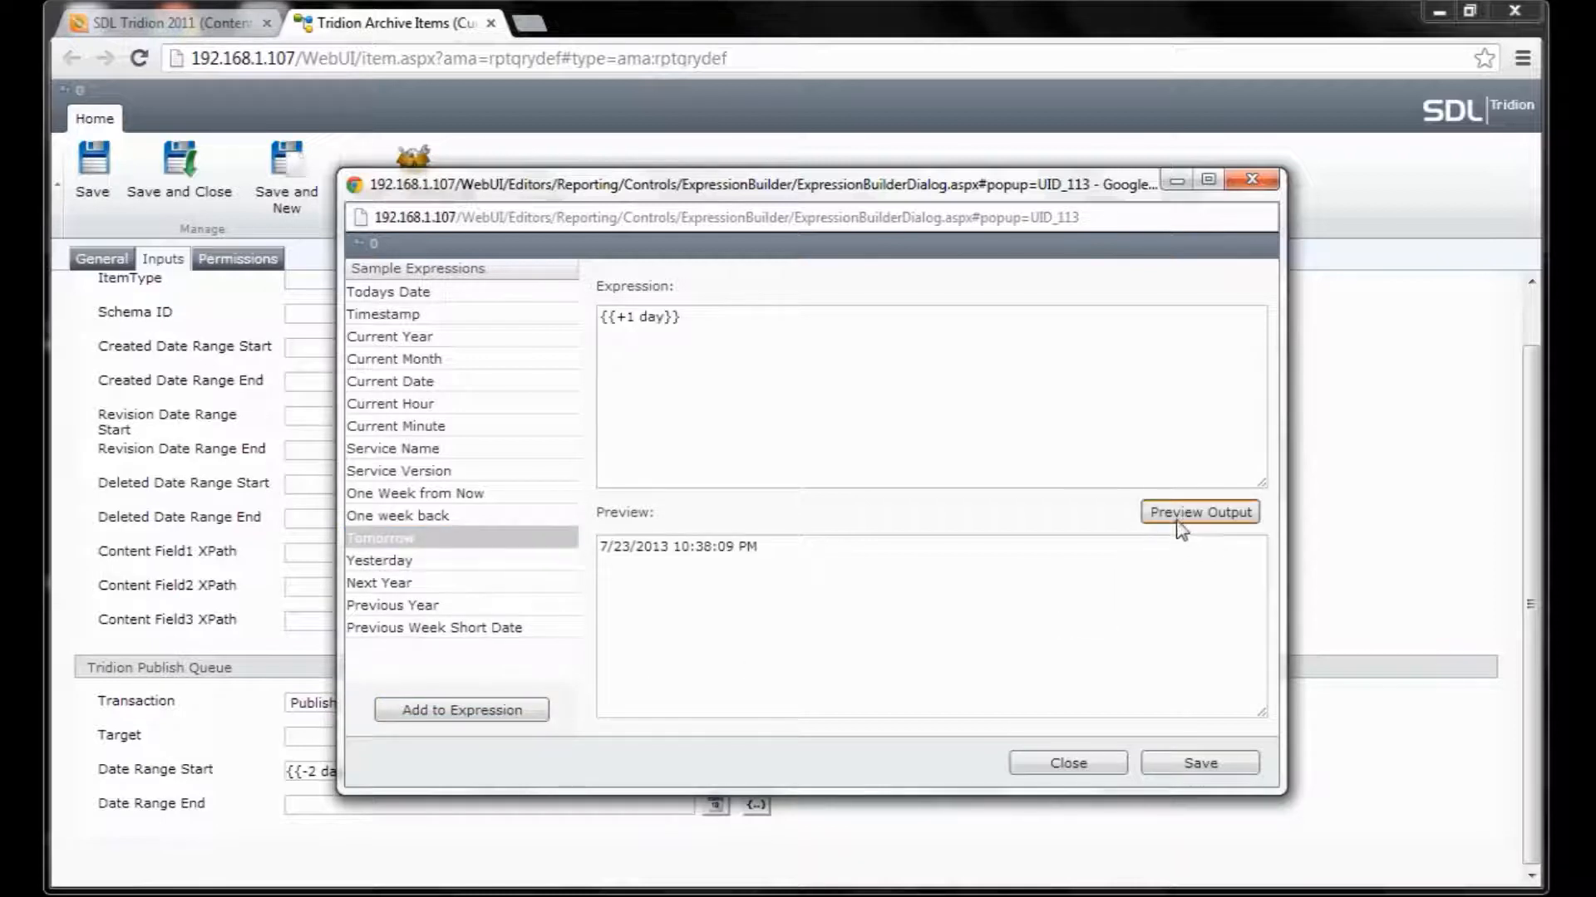
left_click(1188, 773)
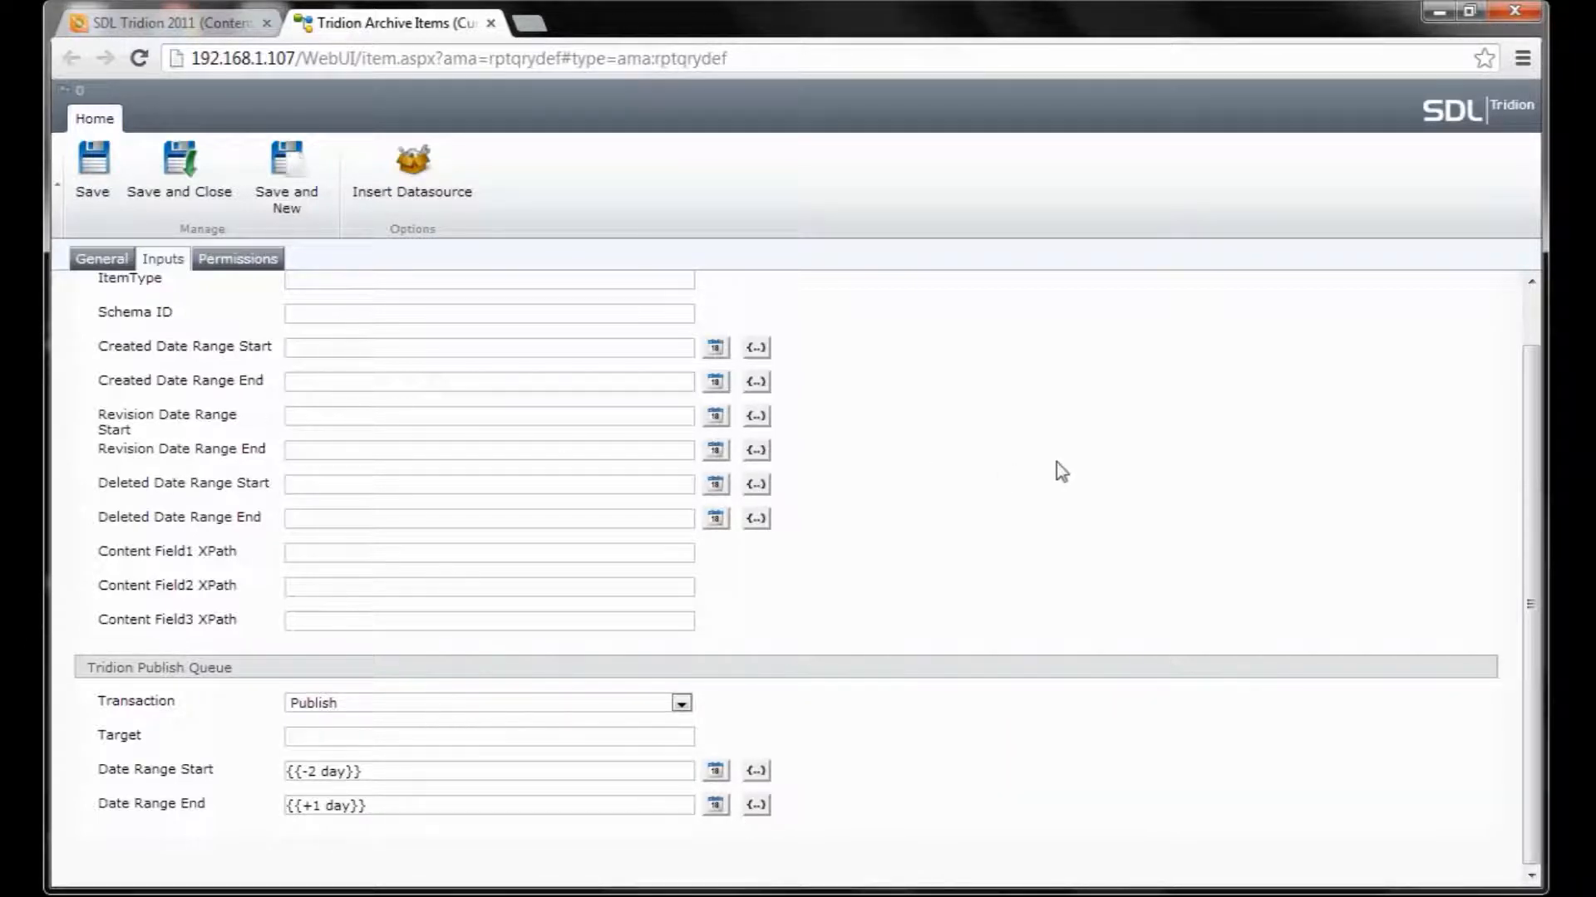
Retitle the query definition 'Tridion Published Items' and save and close it.
scroll(1062, 465, "up", 1)
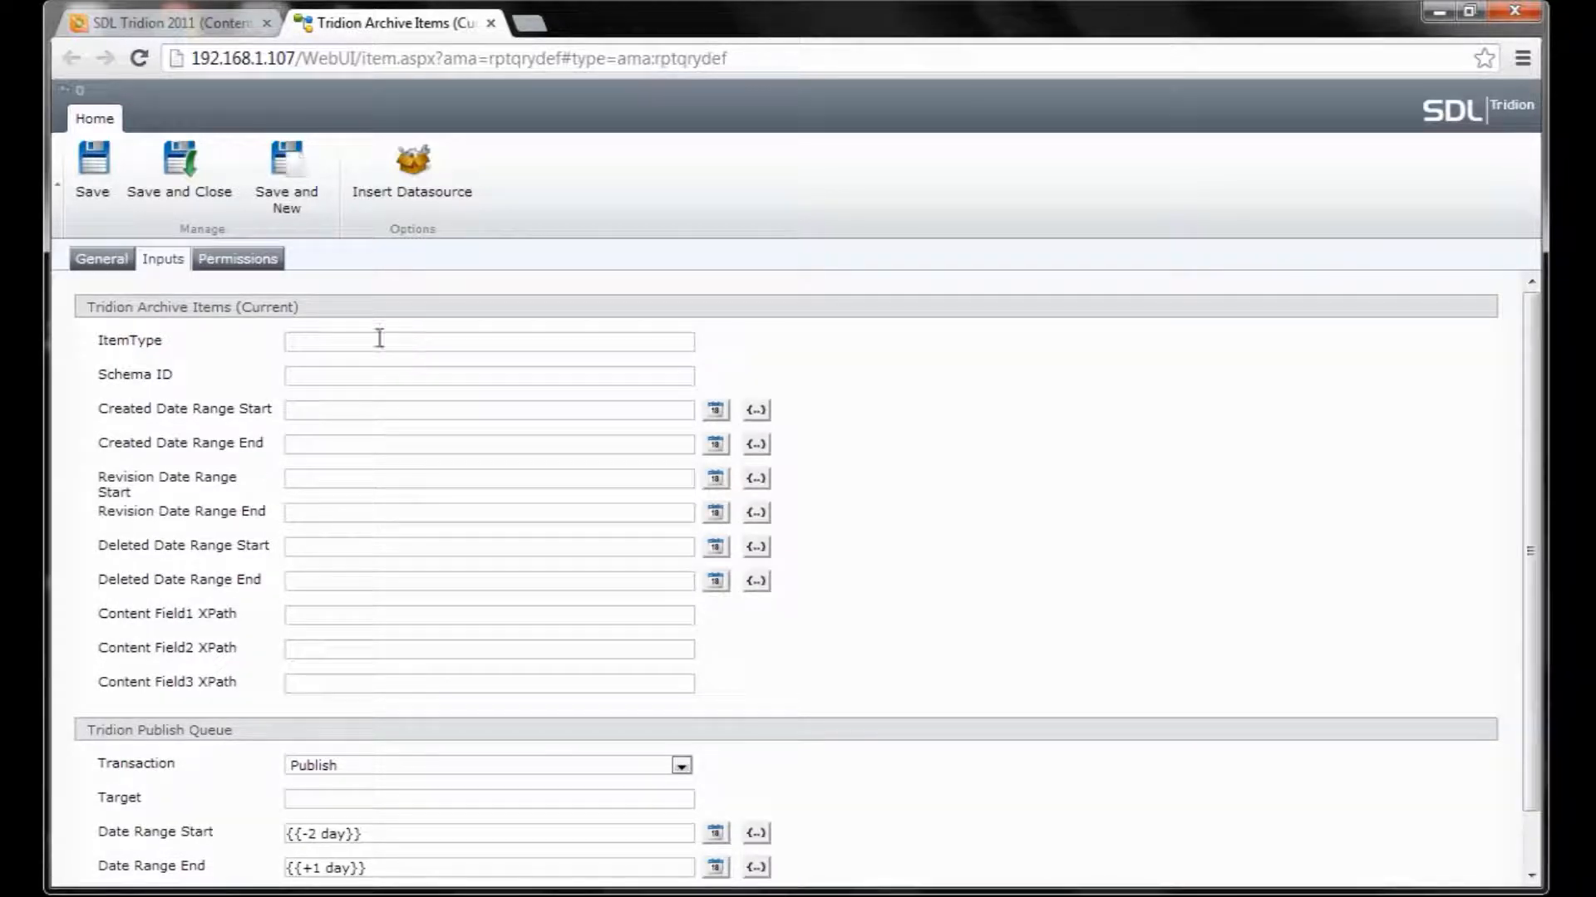
left_click(194, 200)
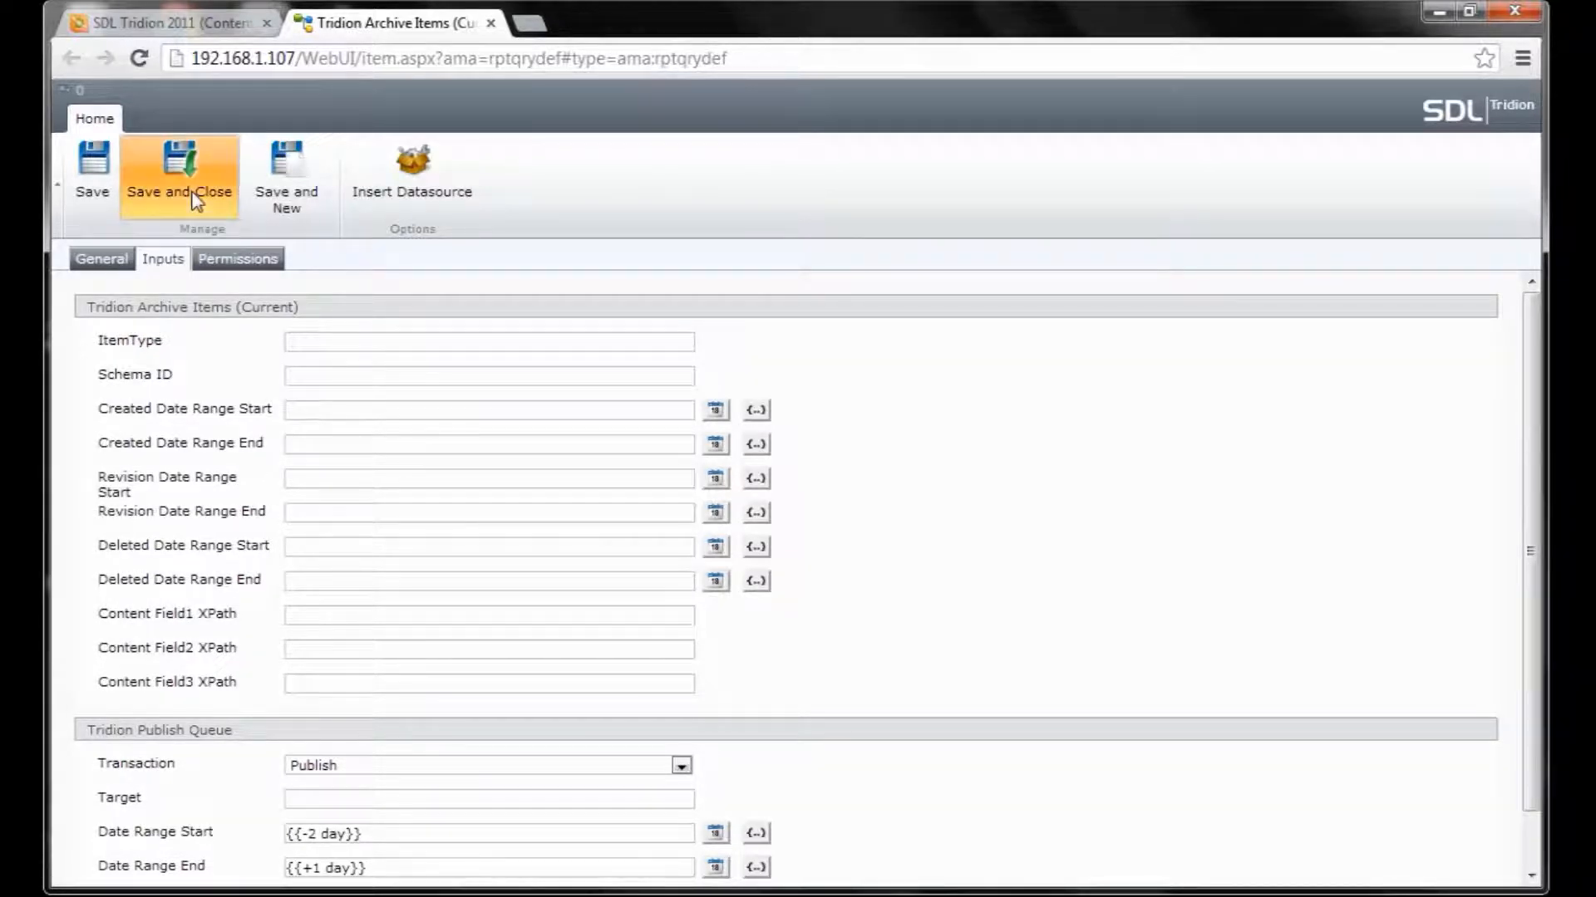
left_click(98, 257)
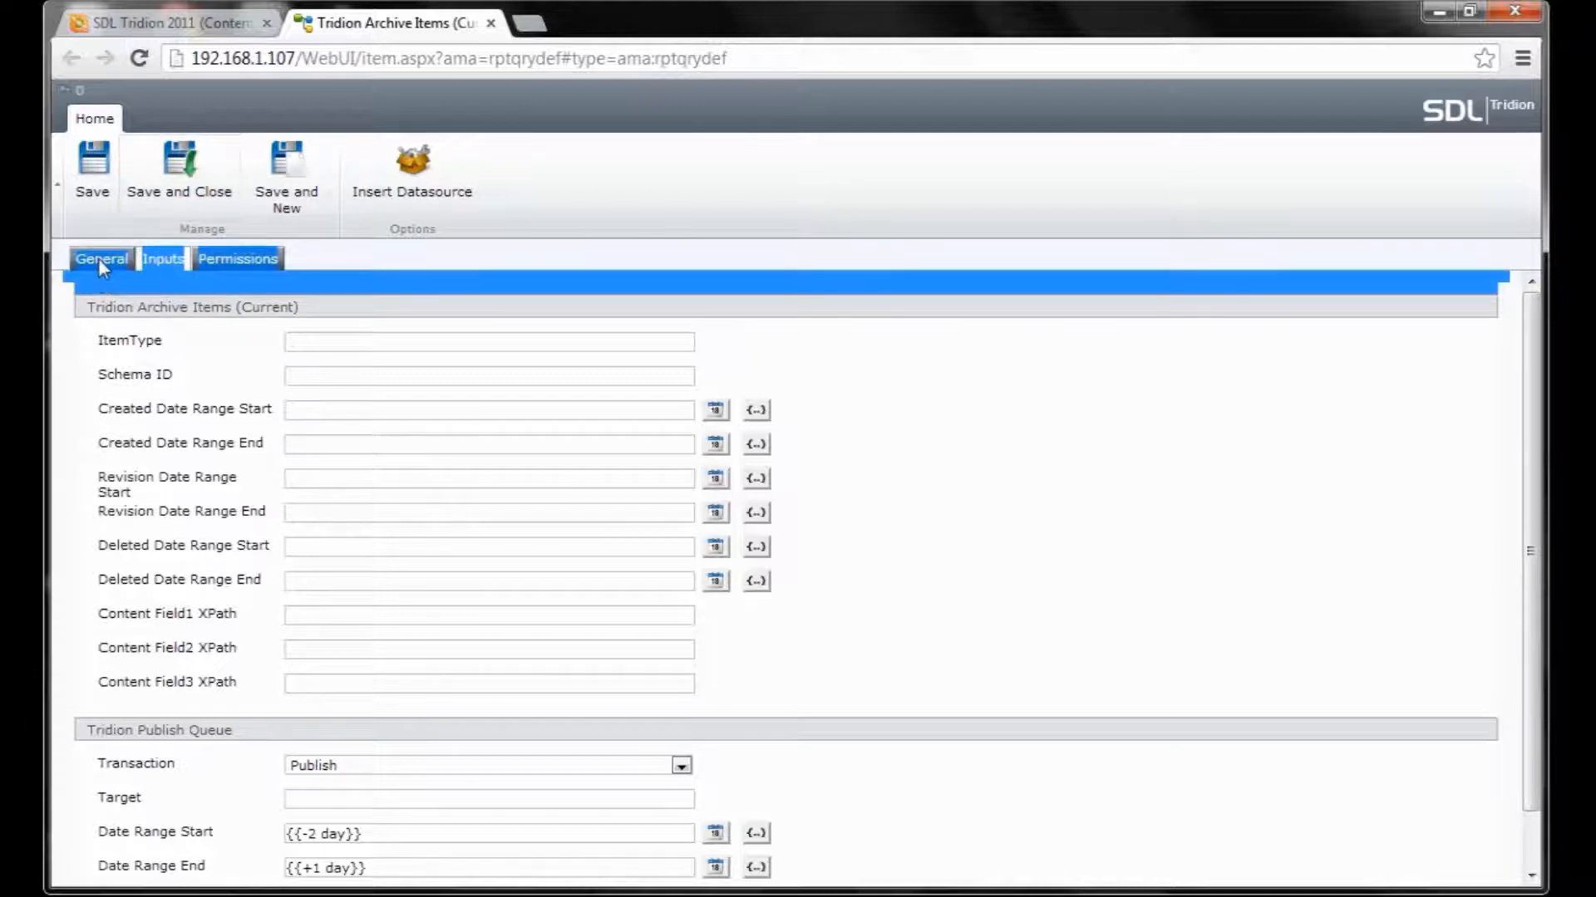
left_click_drag(502, 294, 413, 291)
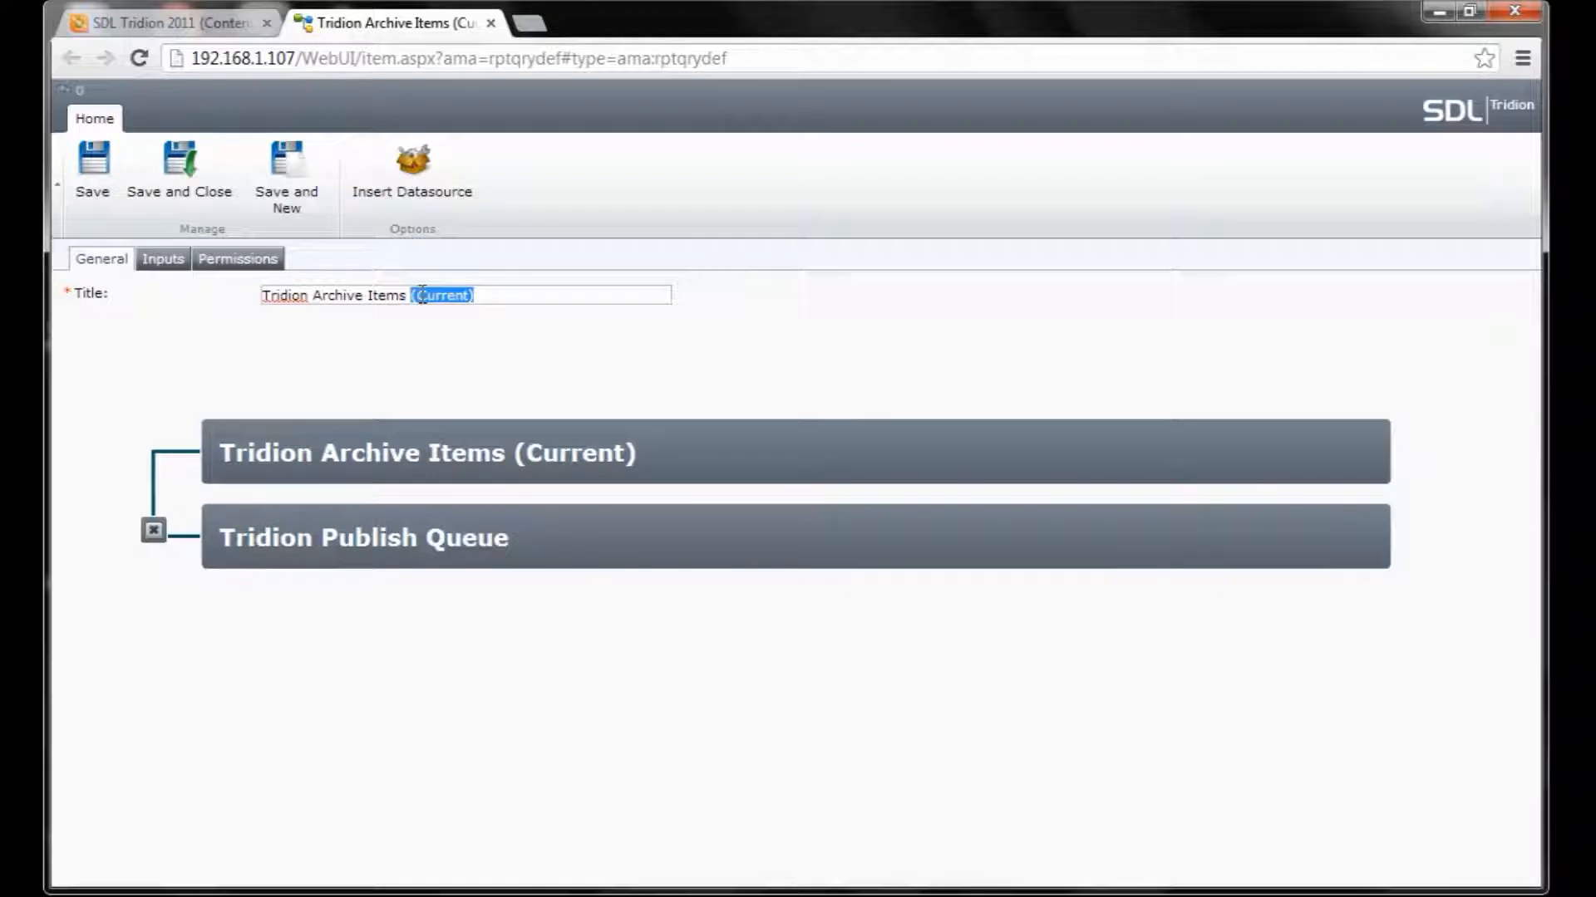
key("BackSpace")
key("BackSpace")
key("BackSpace")
key("BackSpace")
key("BackSpace")
key("BackSpace")
key("BackSpace")
key("BackSpace")
key("BackSpace")
key("BackSpace")
key("BackSpace")
key("BackSpace")
key("BackSpace")
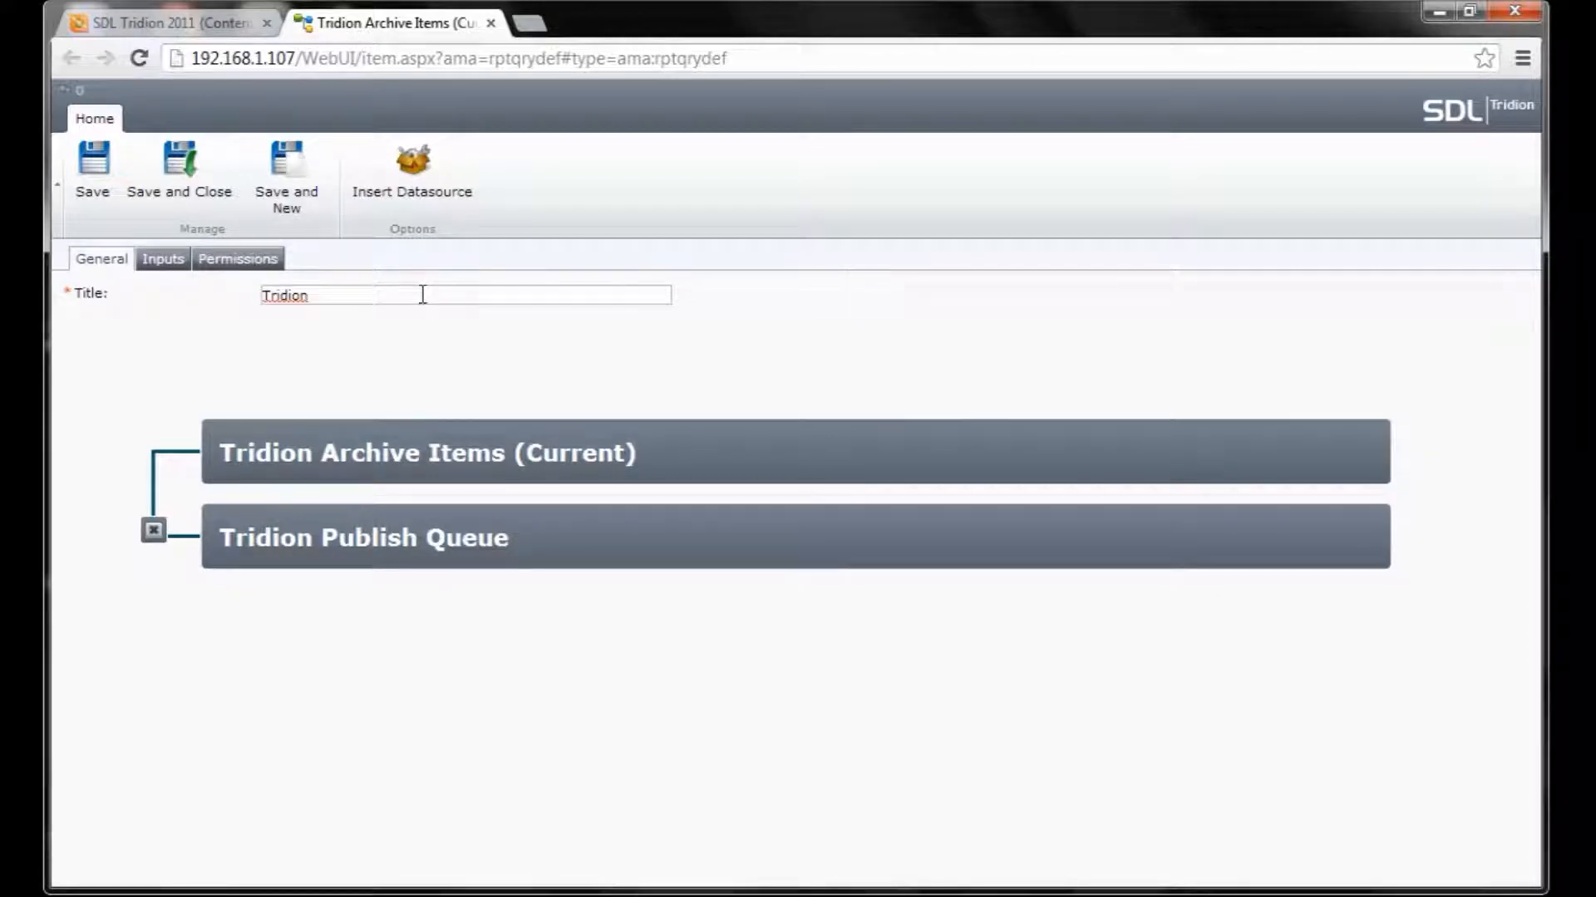
type("Published Items")
type("(")
key("ctrl+shift+s")
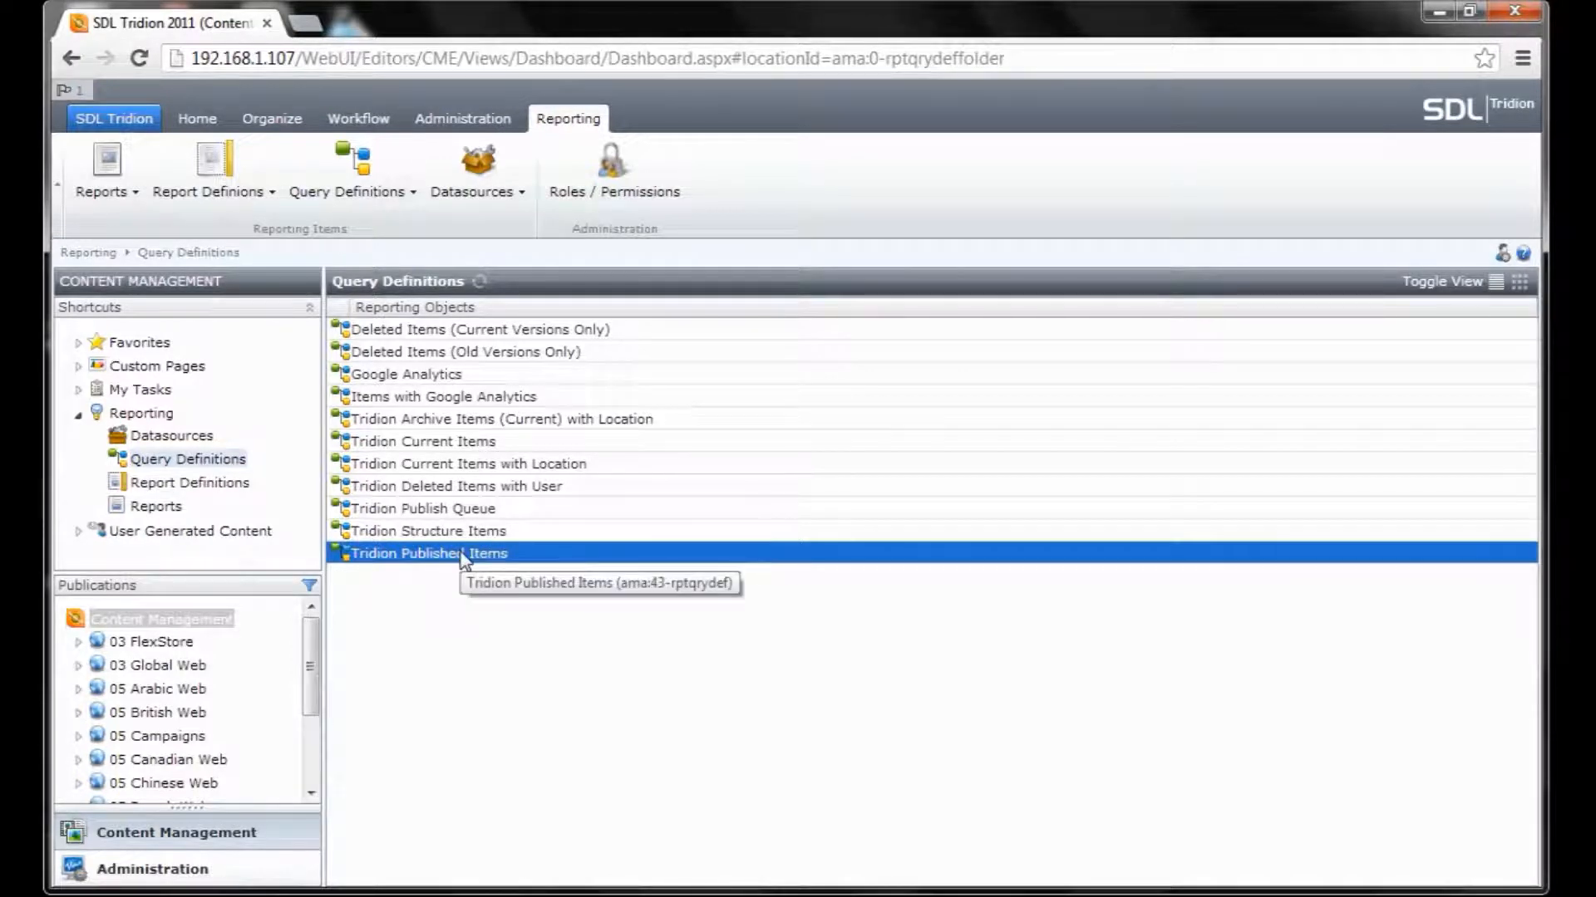
Create a new report definition titled 'Tridion Published Items'.
left_click(206, 491)
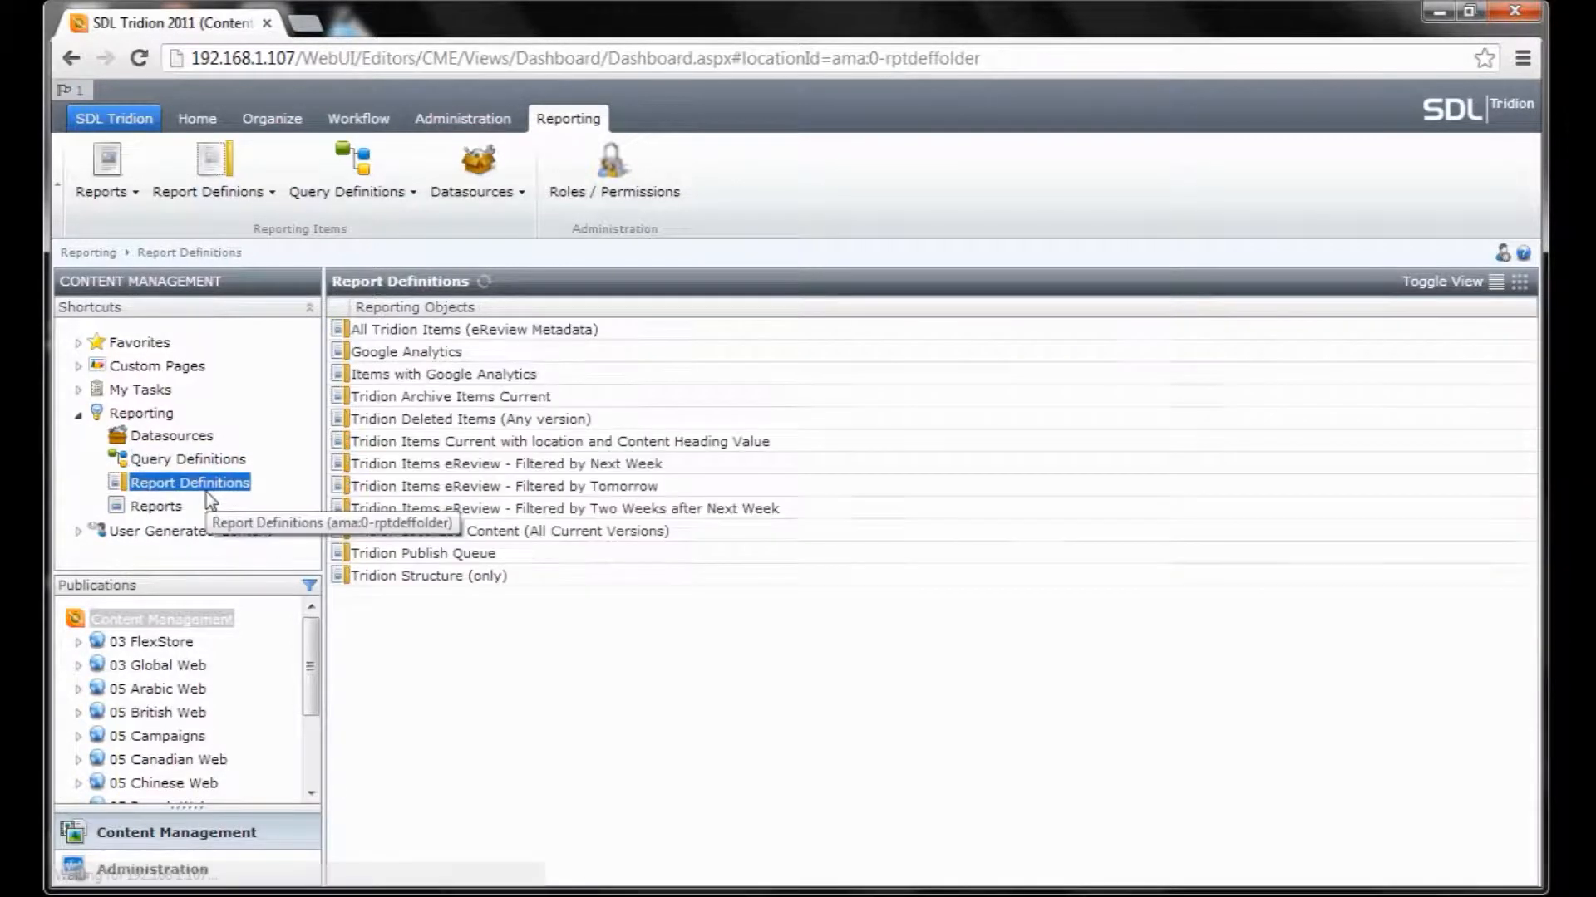
right_click(428, 615)
mouse_move(552, 680)
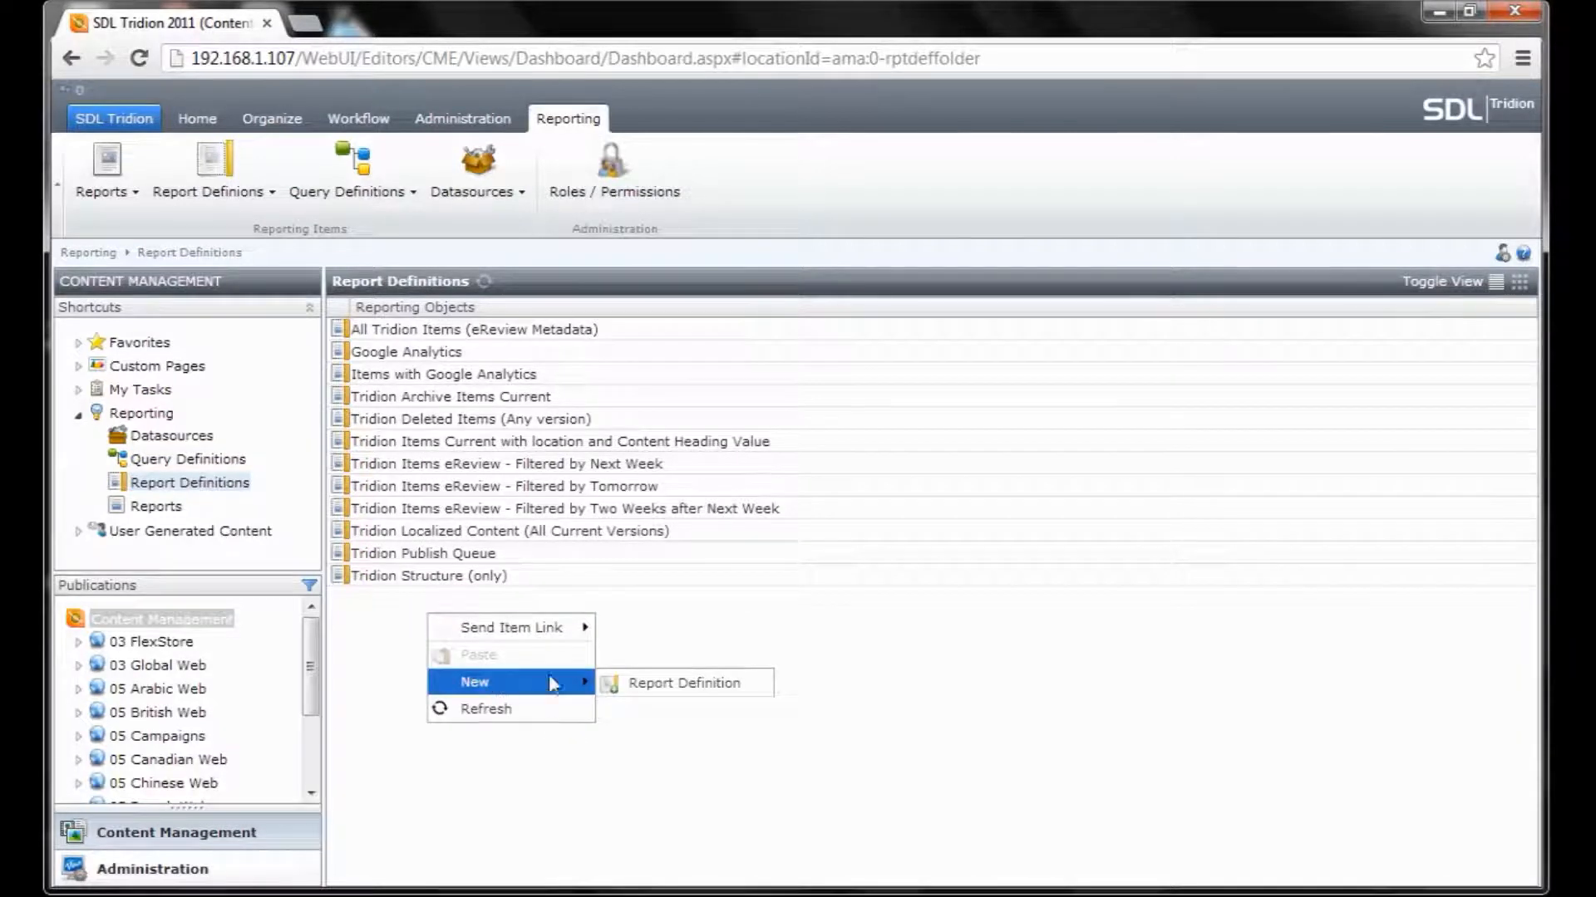
left_click(689, 676)
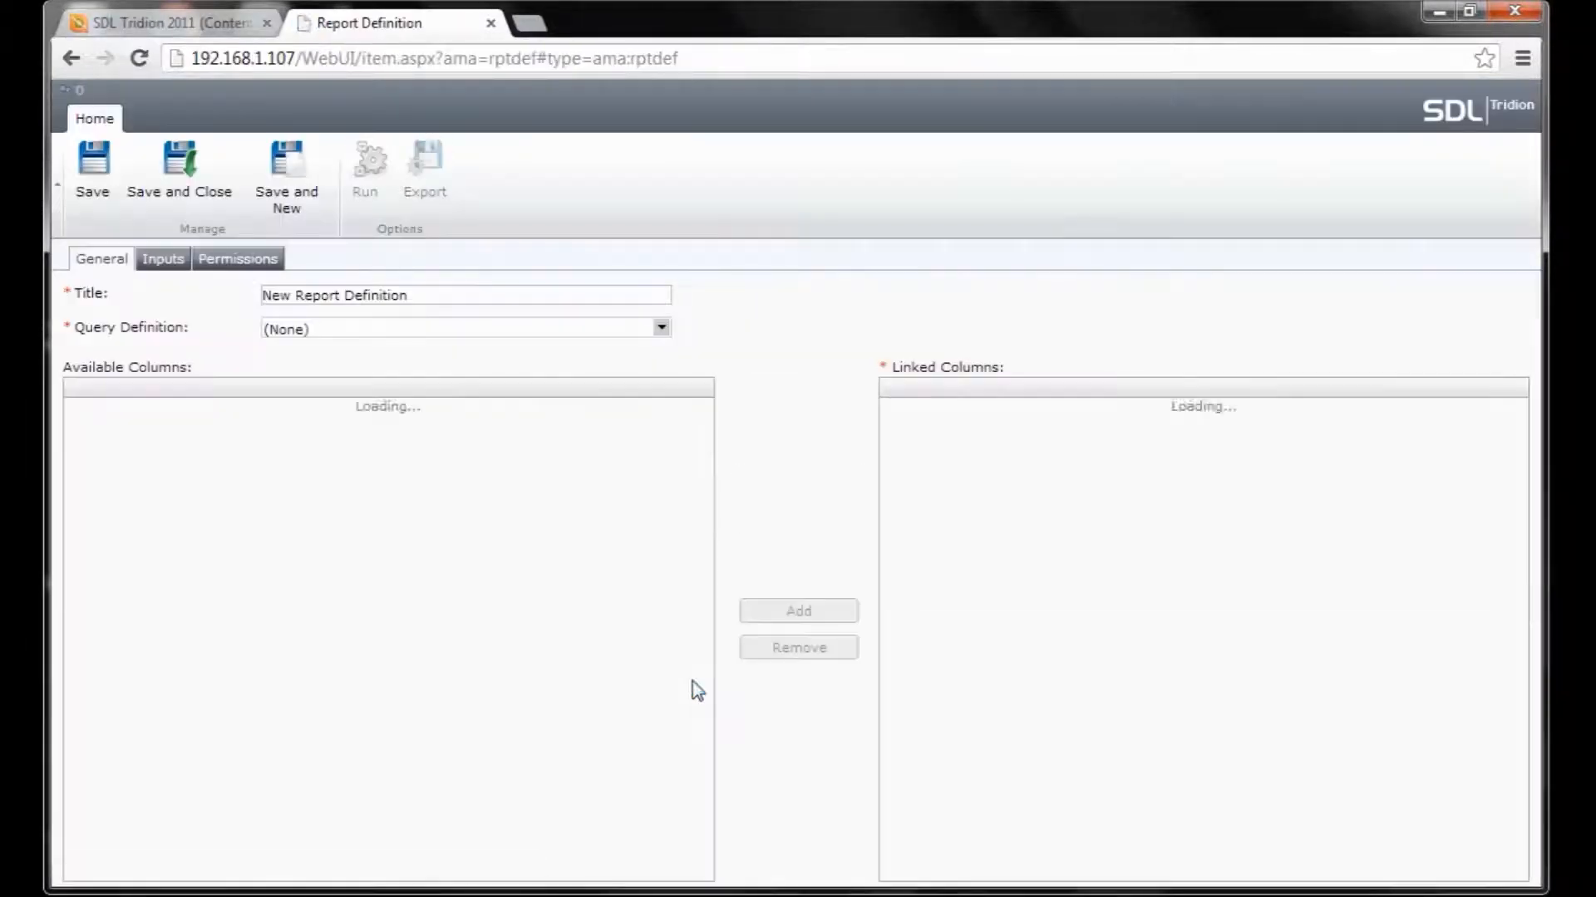
left_click_drag(416, 294, 254, 300)
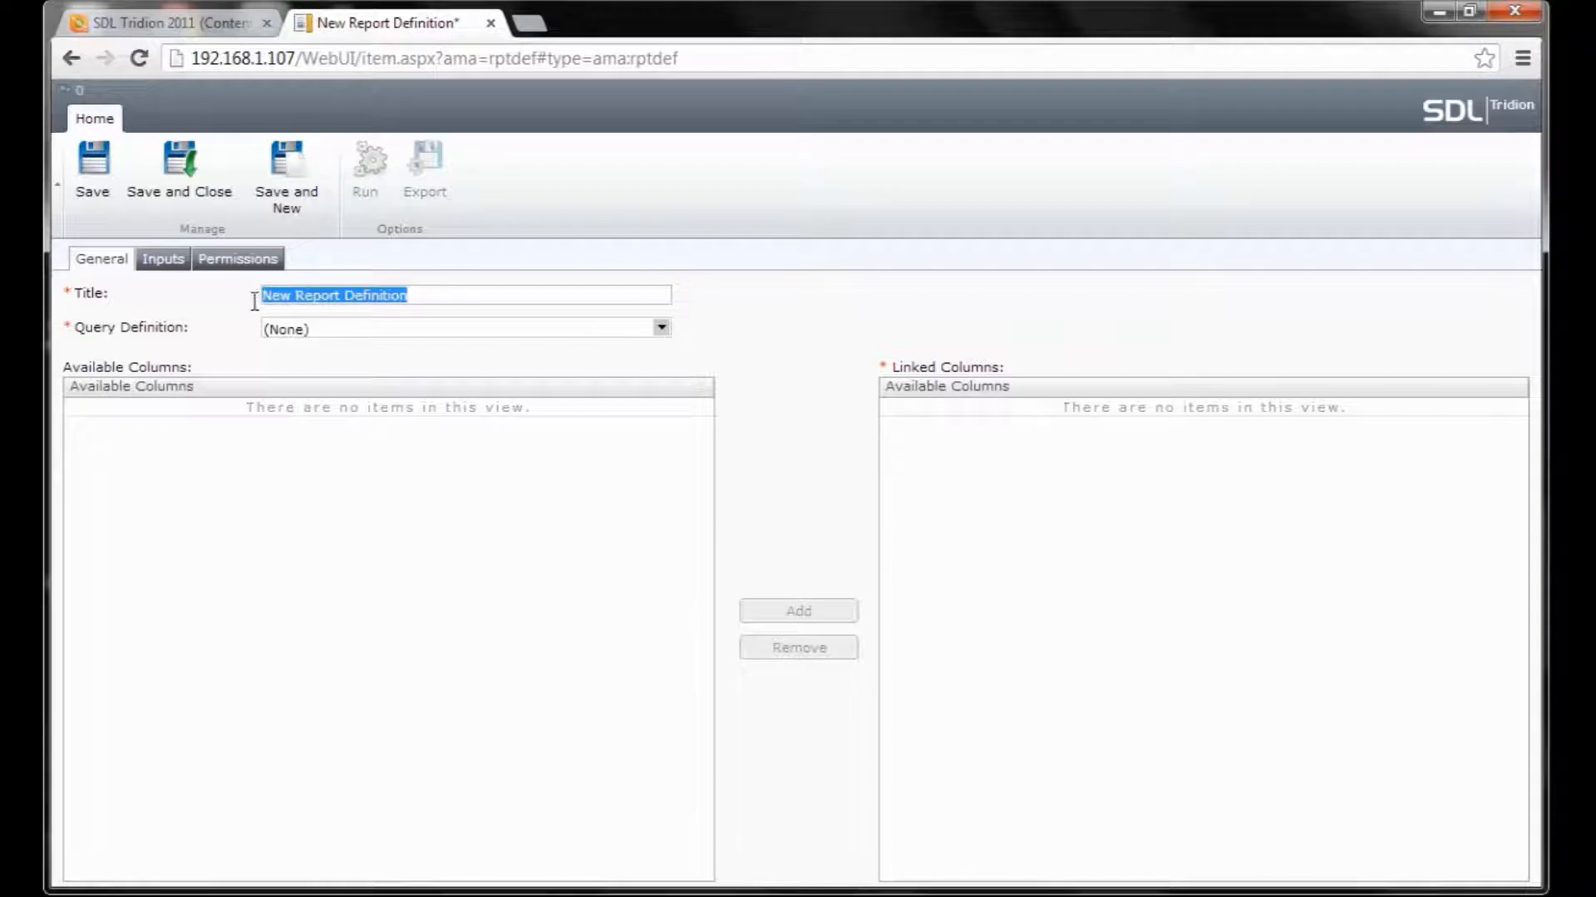
type("Tridion ")
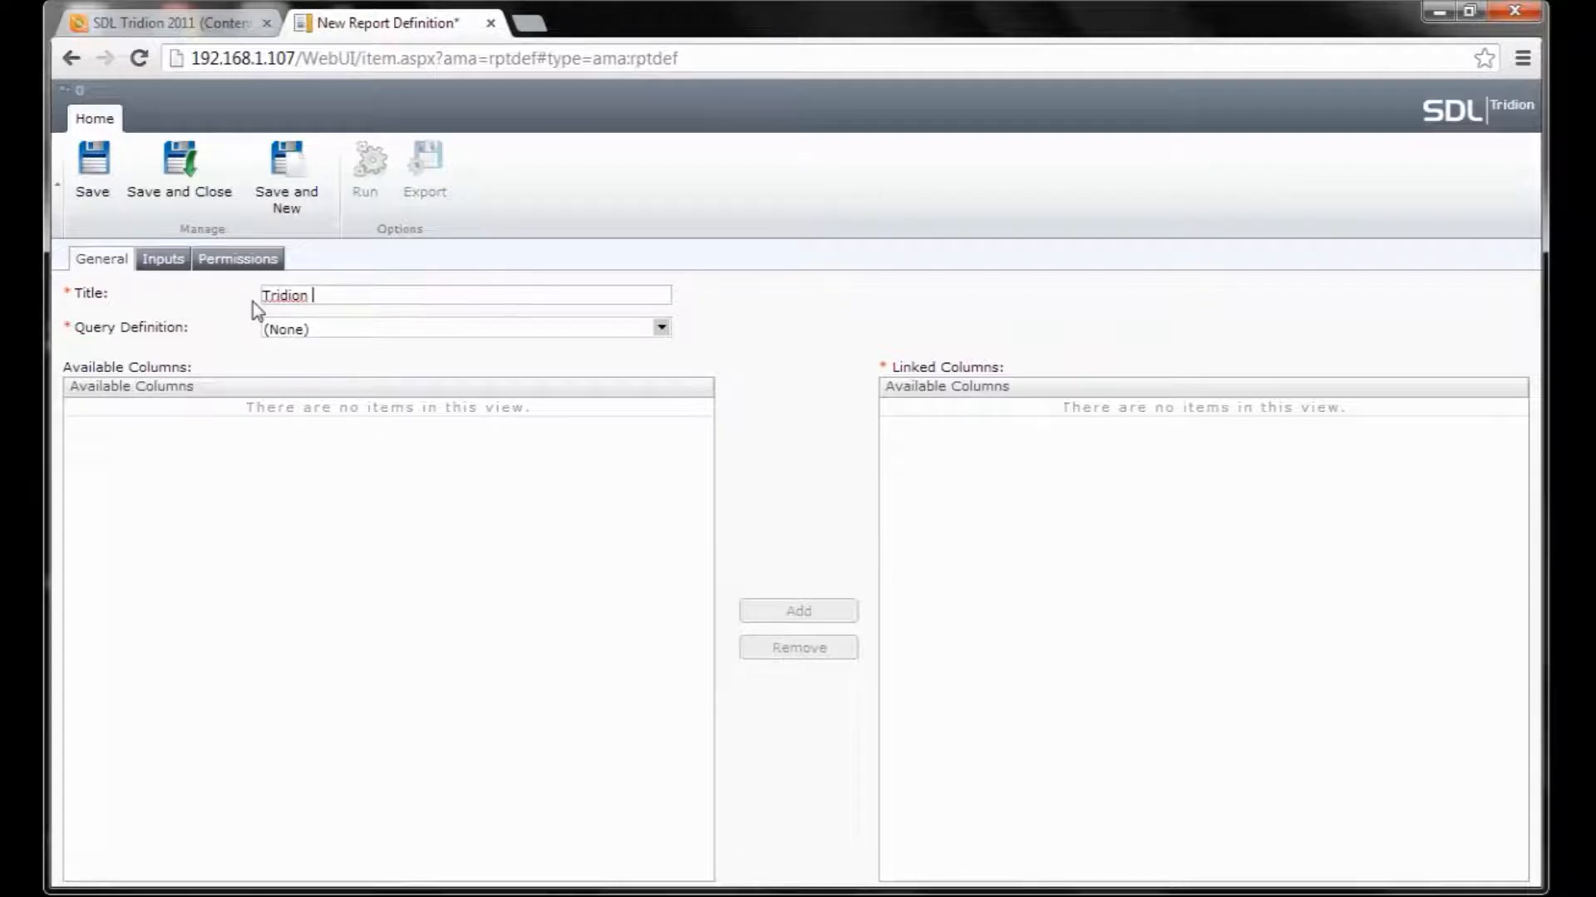
type("Published Items")
Choose the Tridion Published Items query definition for the report.
left_click(662, 327)
left_click_drag(659, 391, 665, 453)
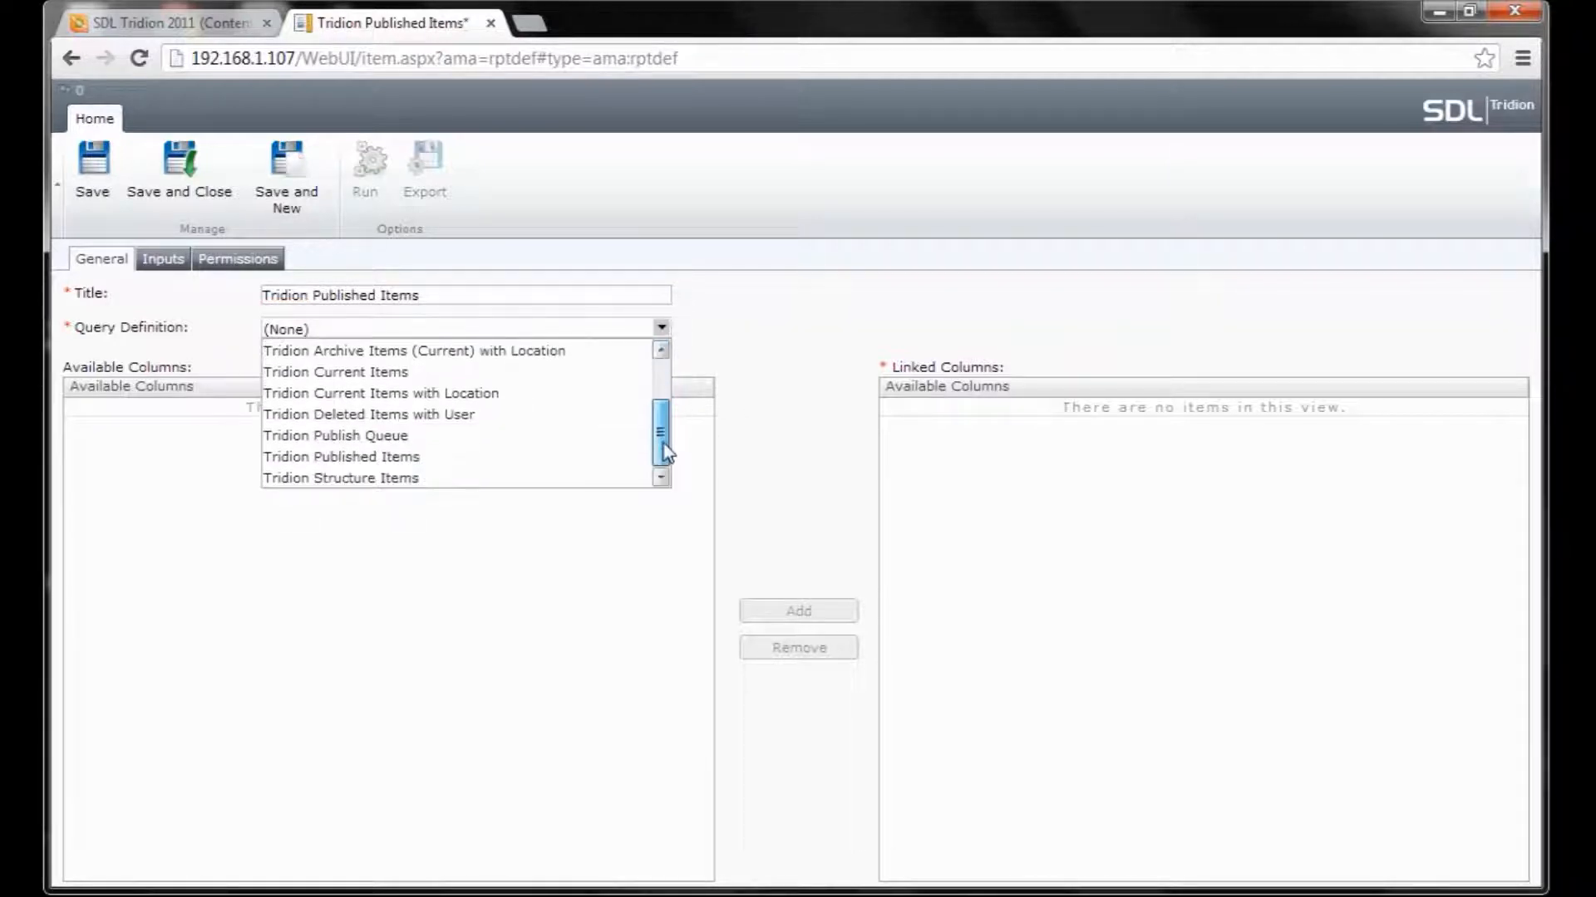
left_click(521, 465)
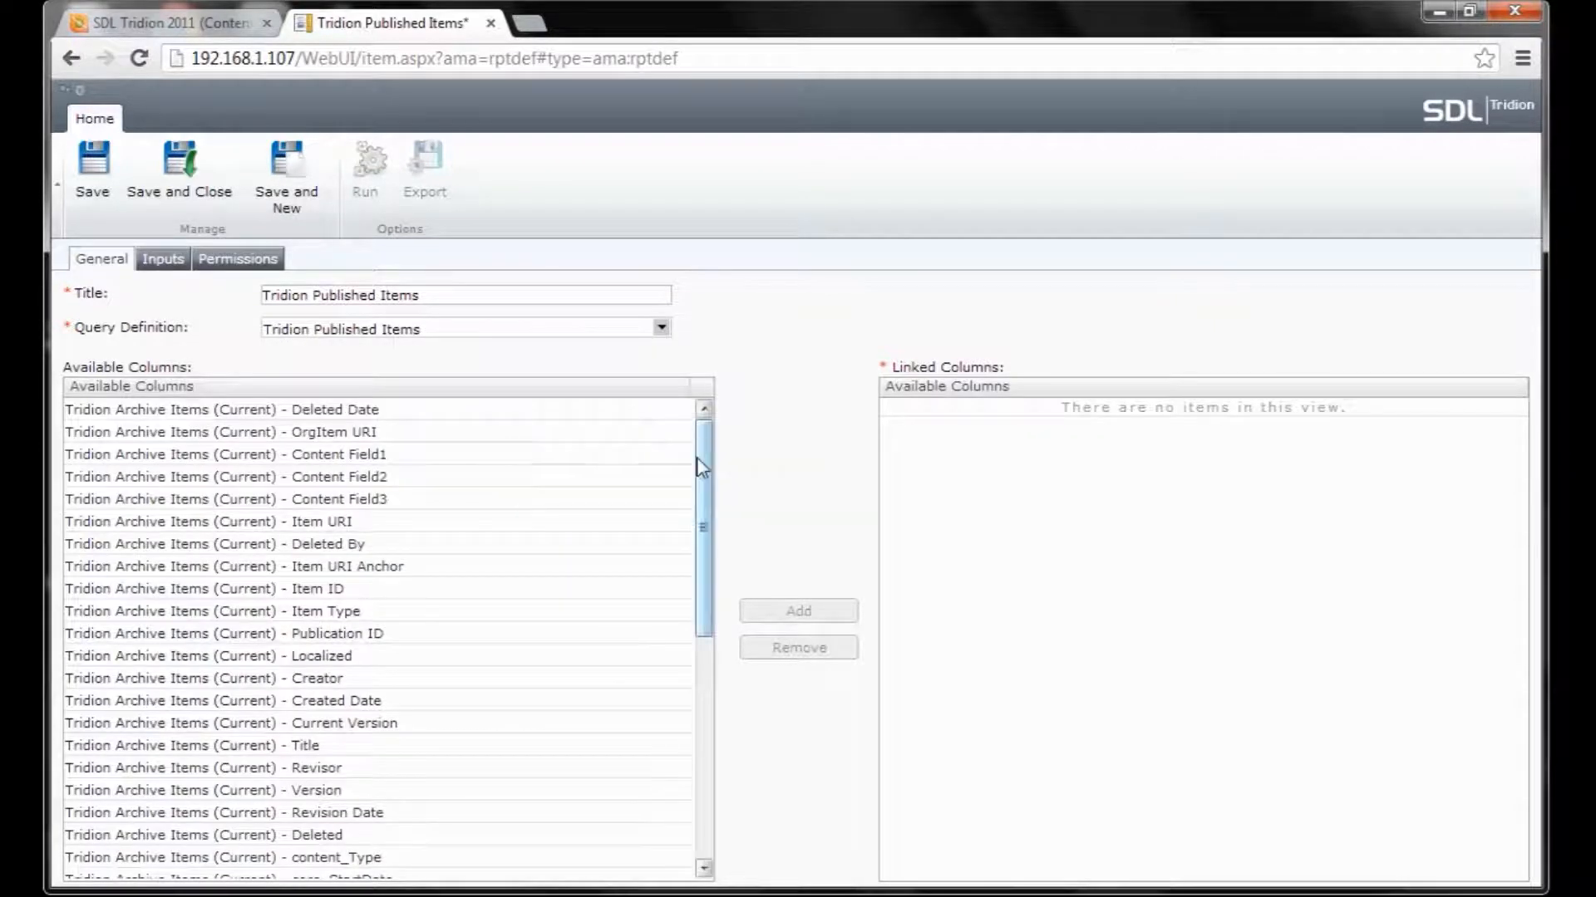
Link the Item URI Anchor, Title and Publish Queue Date columns to the report.
left_click_drag(698, 457, 709, 488)
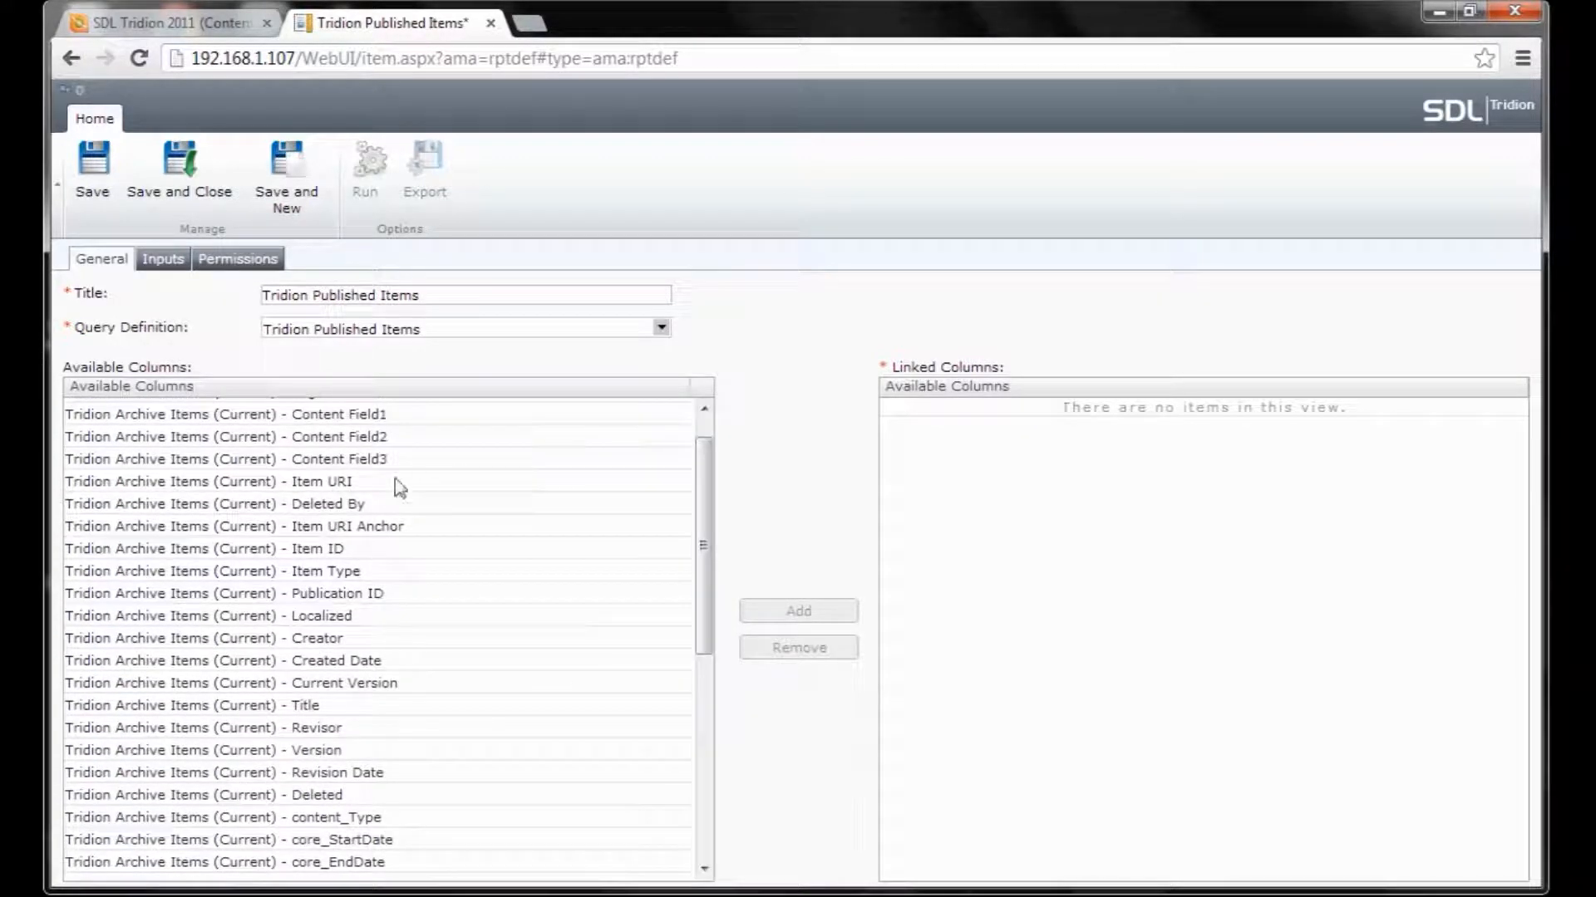
left_click(363, 527)
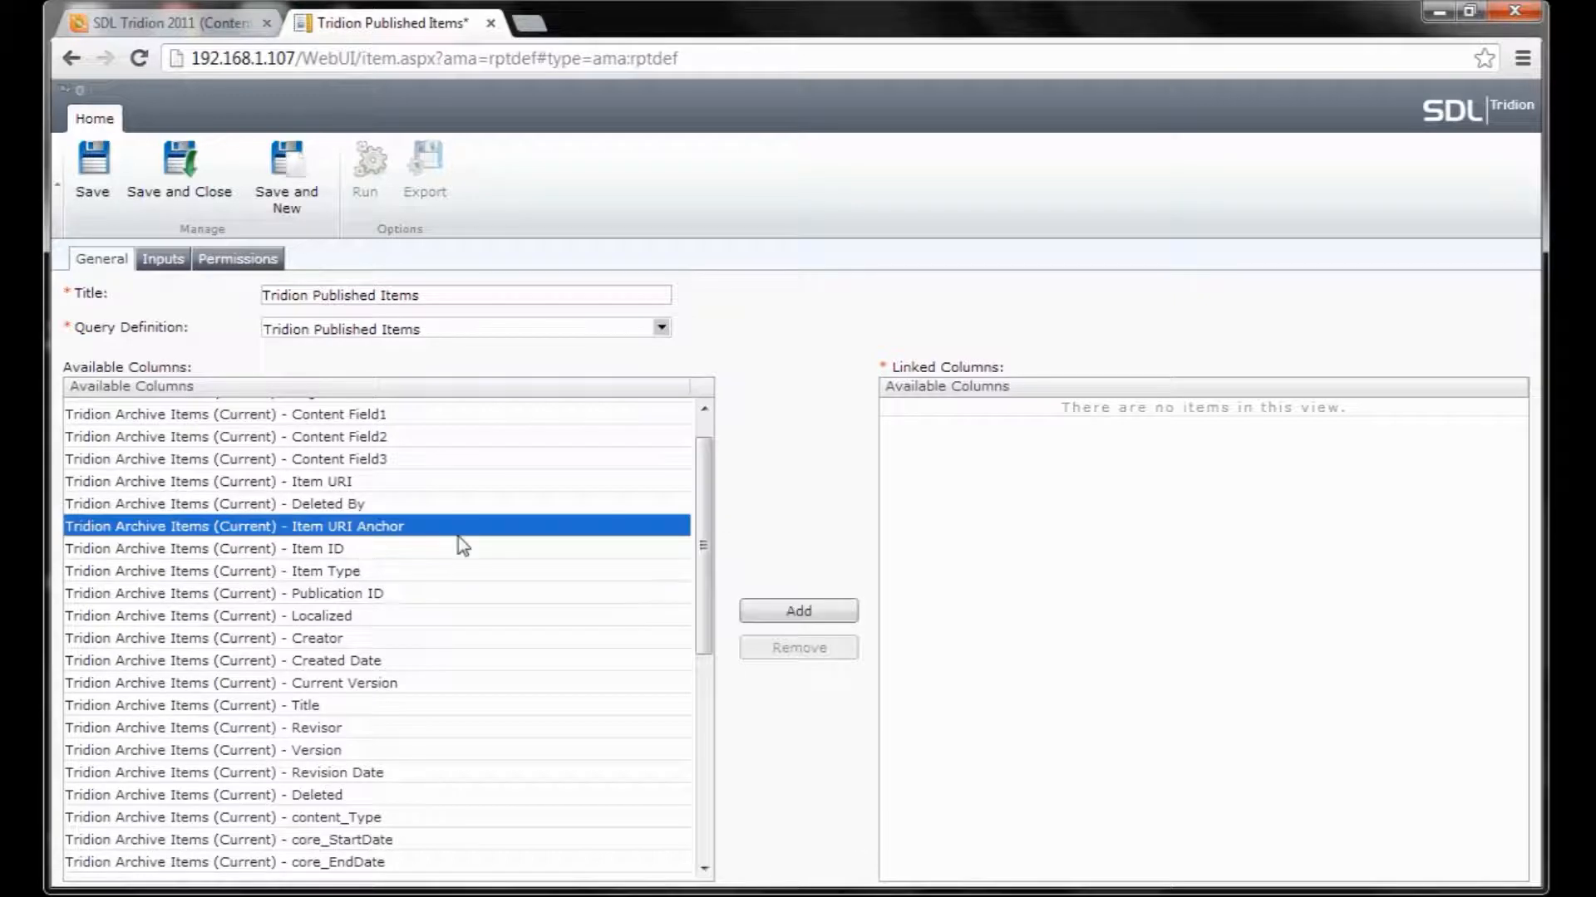
left_click(798, 611)
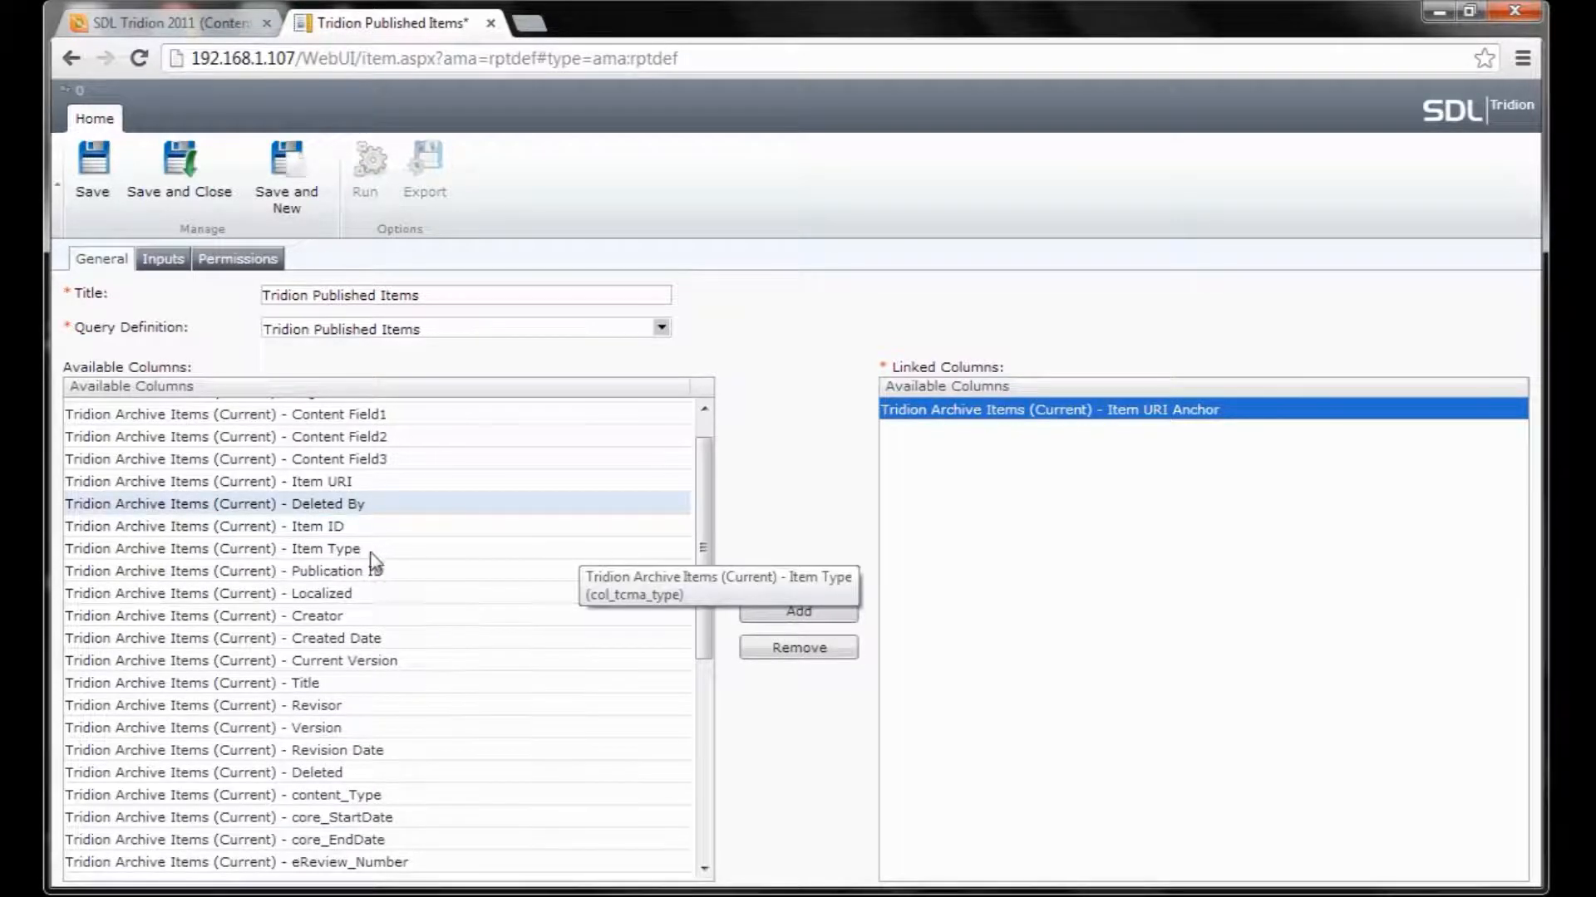
left_click(365, 683)
left_click(781, 623)
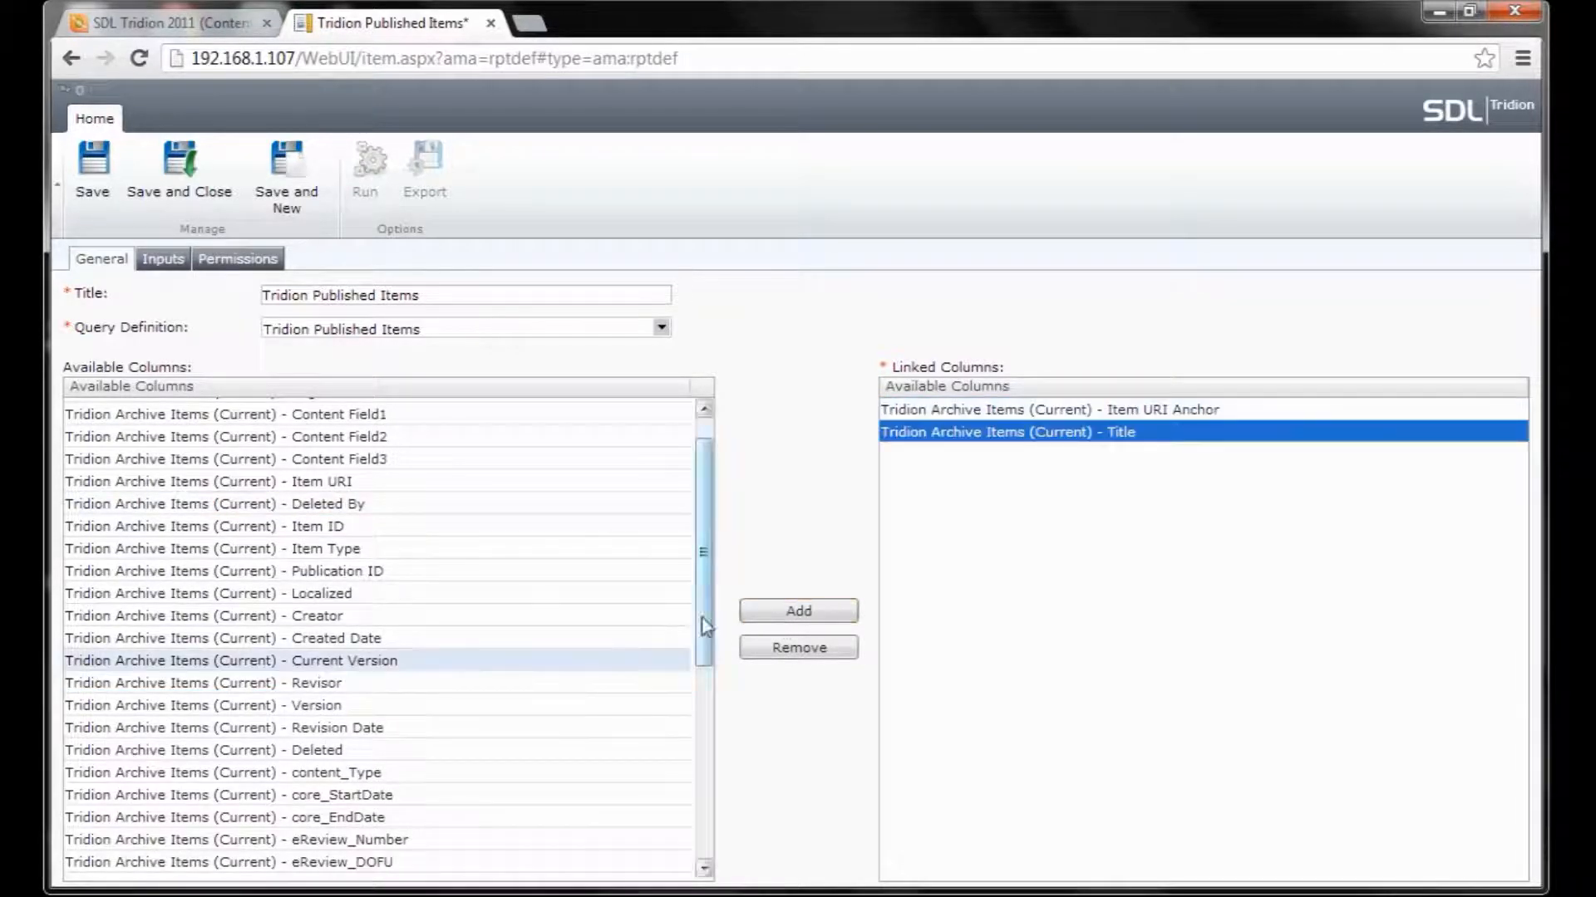
scroll(700, 560, "down", 3)
left_click_drag(712, 688, 719, 796)
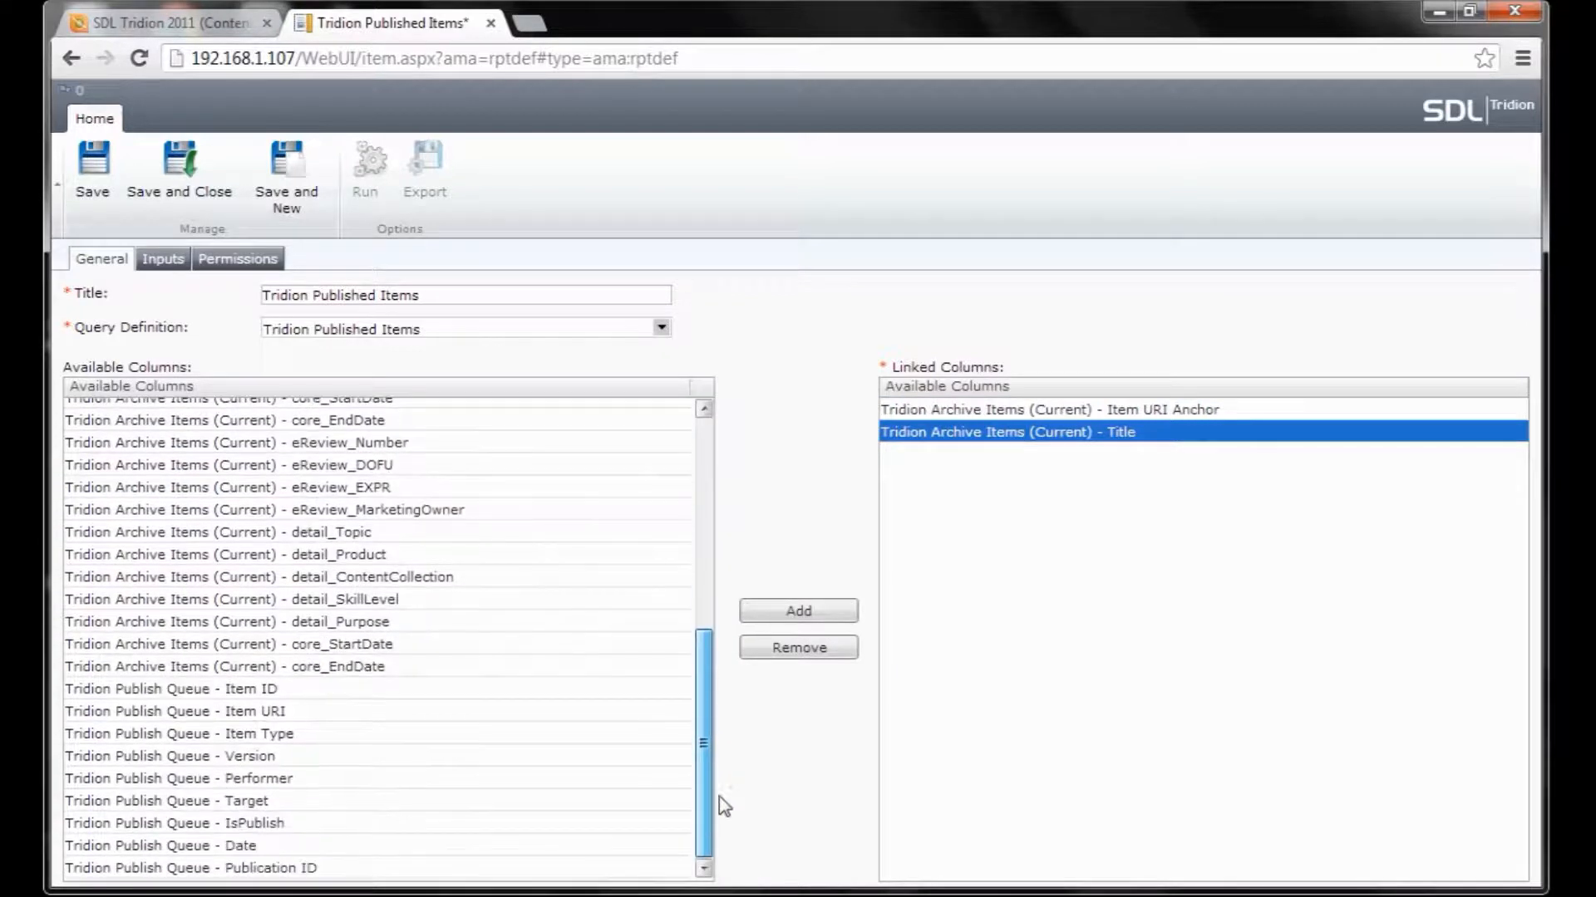
left_click(267, 846)
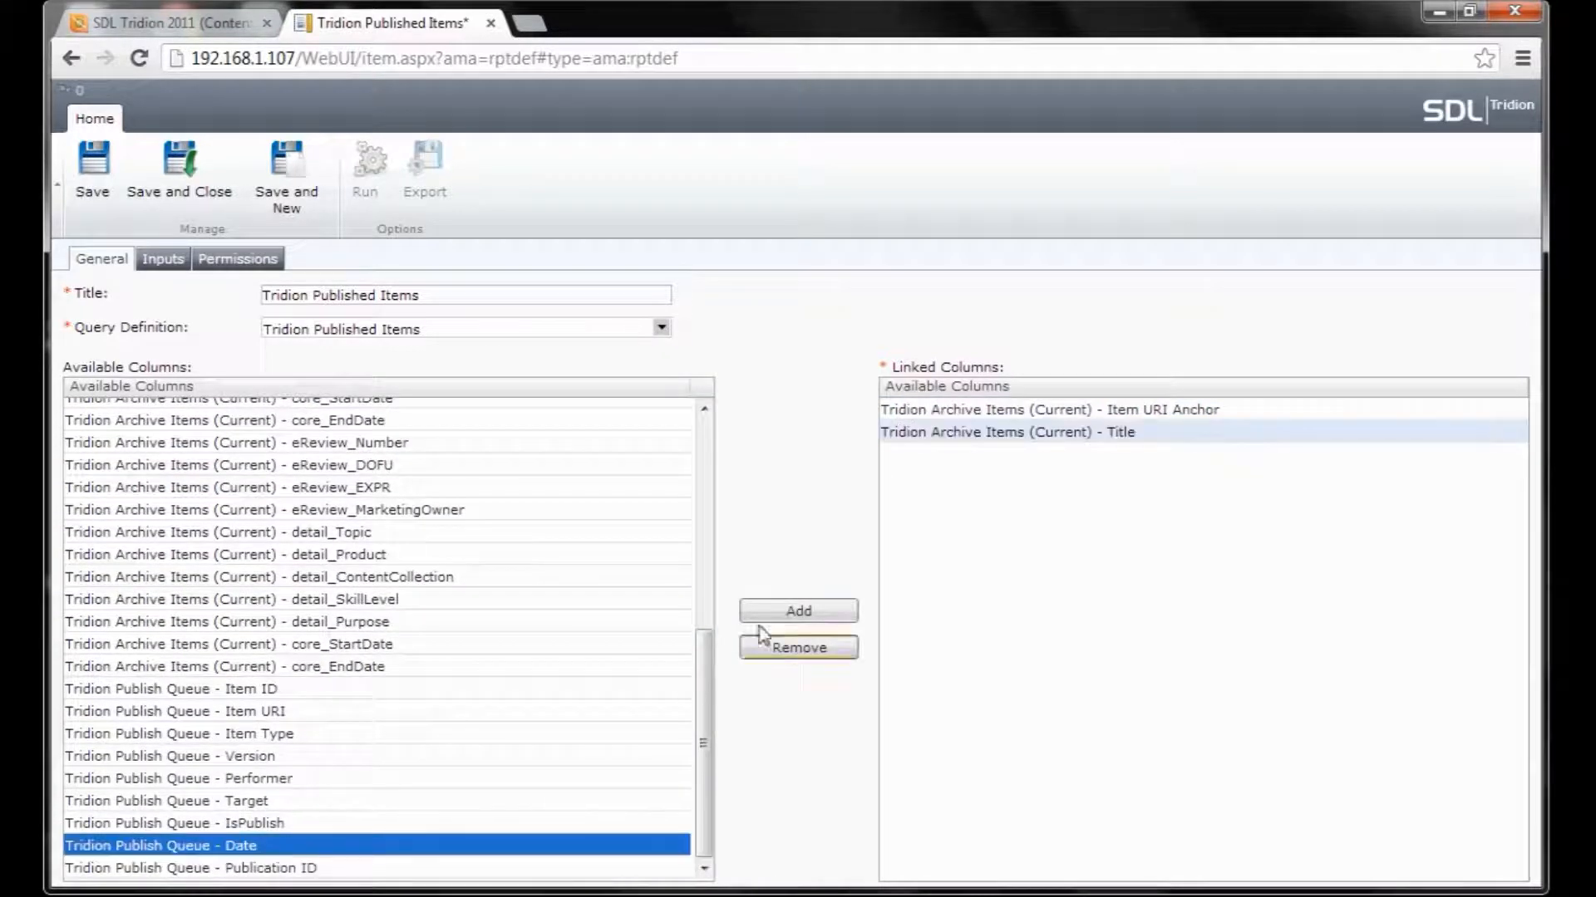
left_click(798, 614)
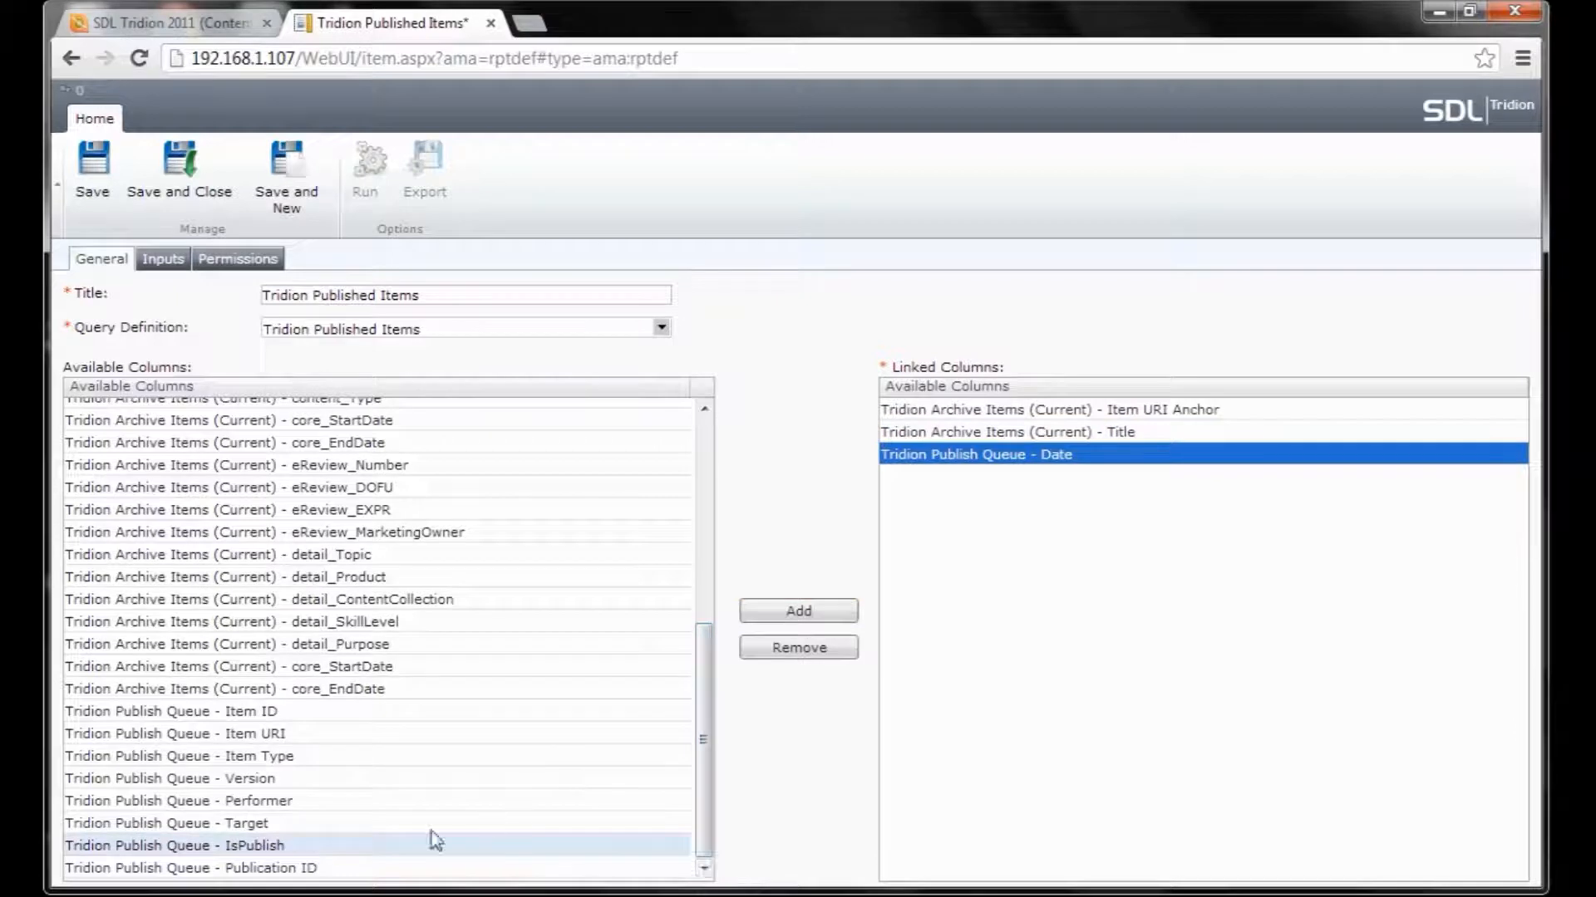
Remove the mistakenly added Publication ID, then link the Target and Performer columns.
left_click(275, 867)
left_click(805, 611)
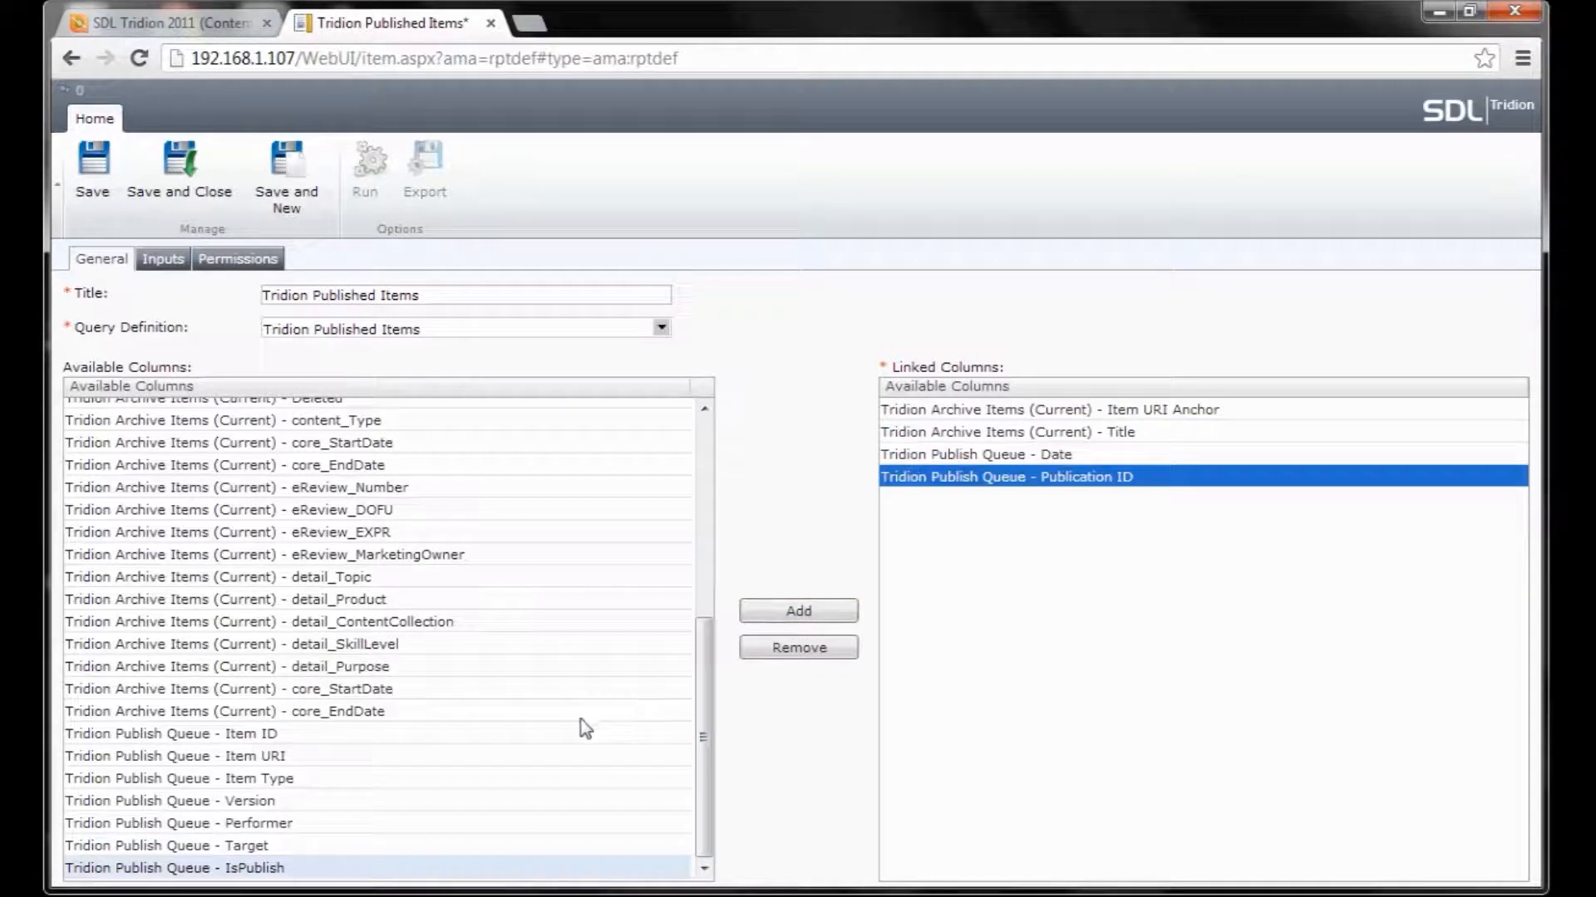
left_click(817, 650)
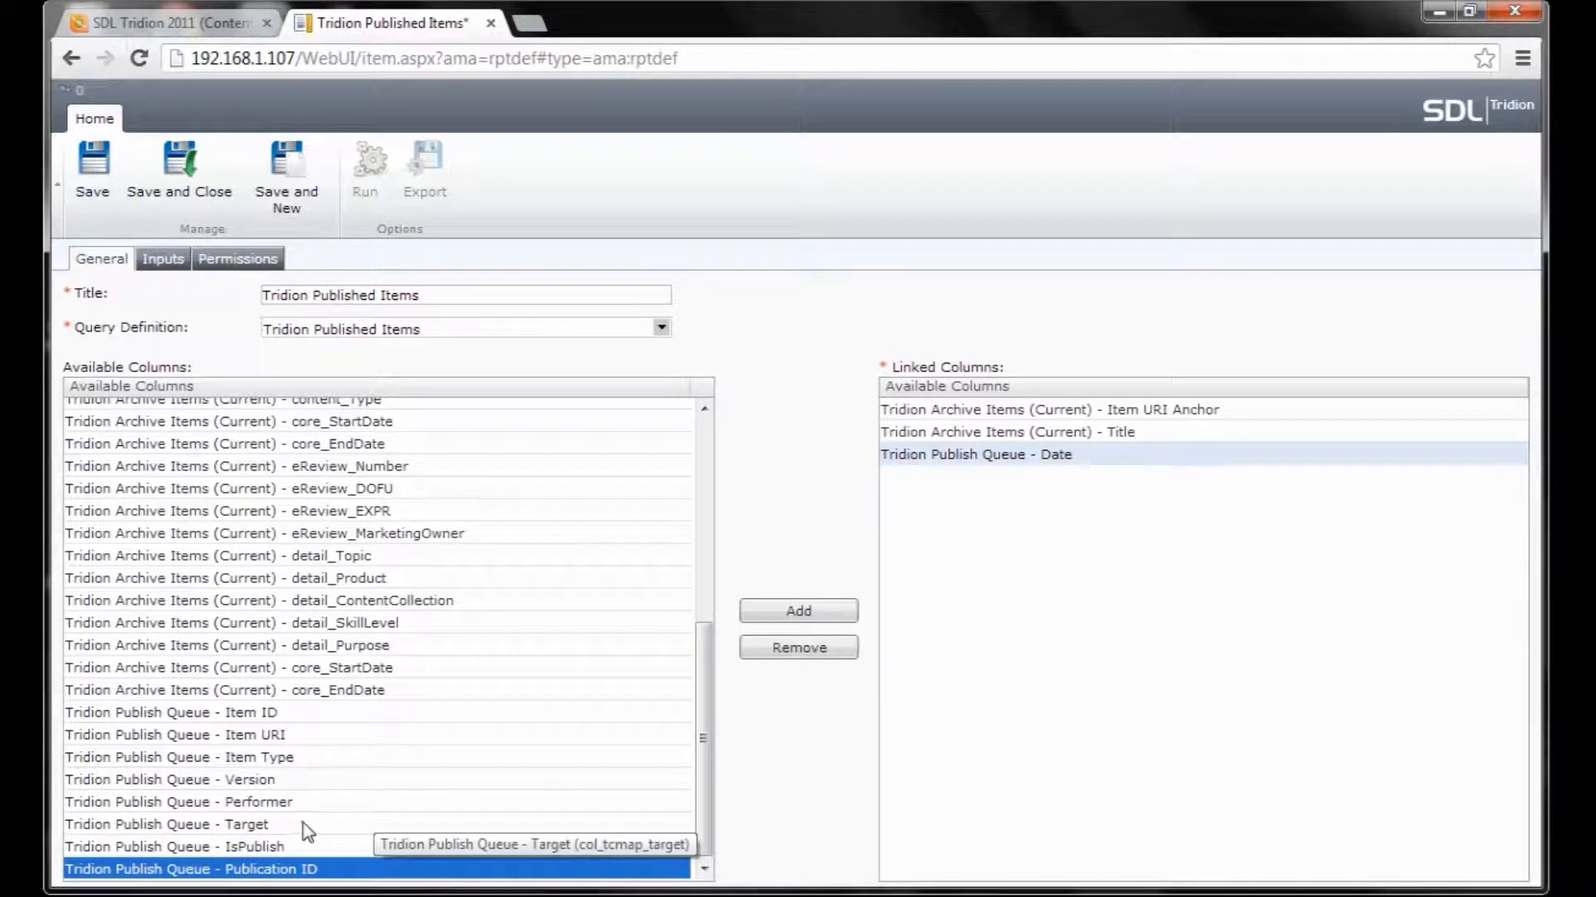
left_click(378, 824)
left_click(777, 612)
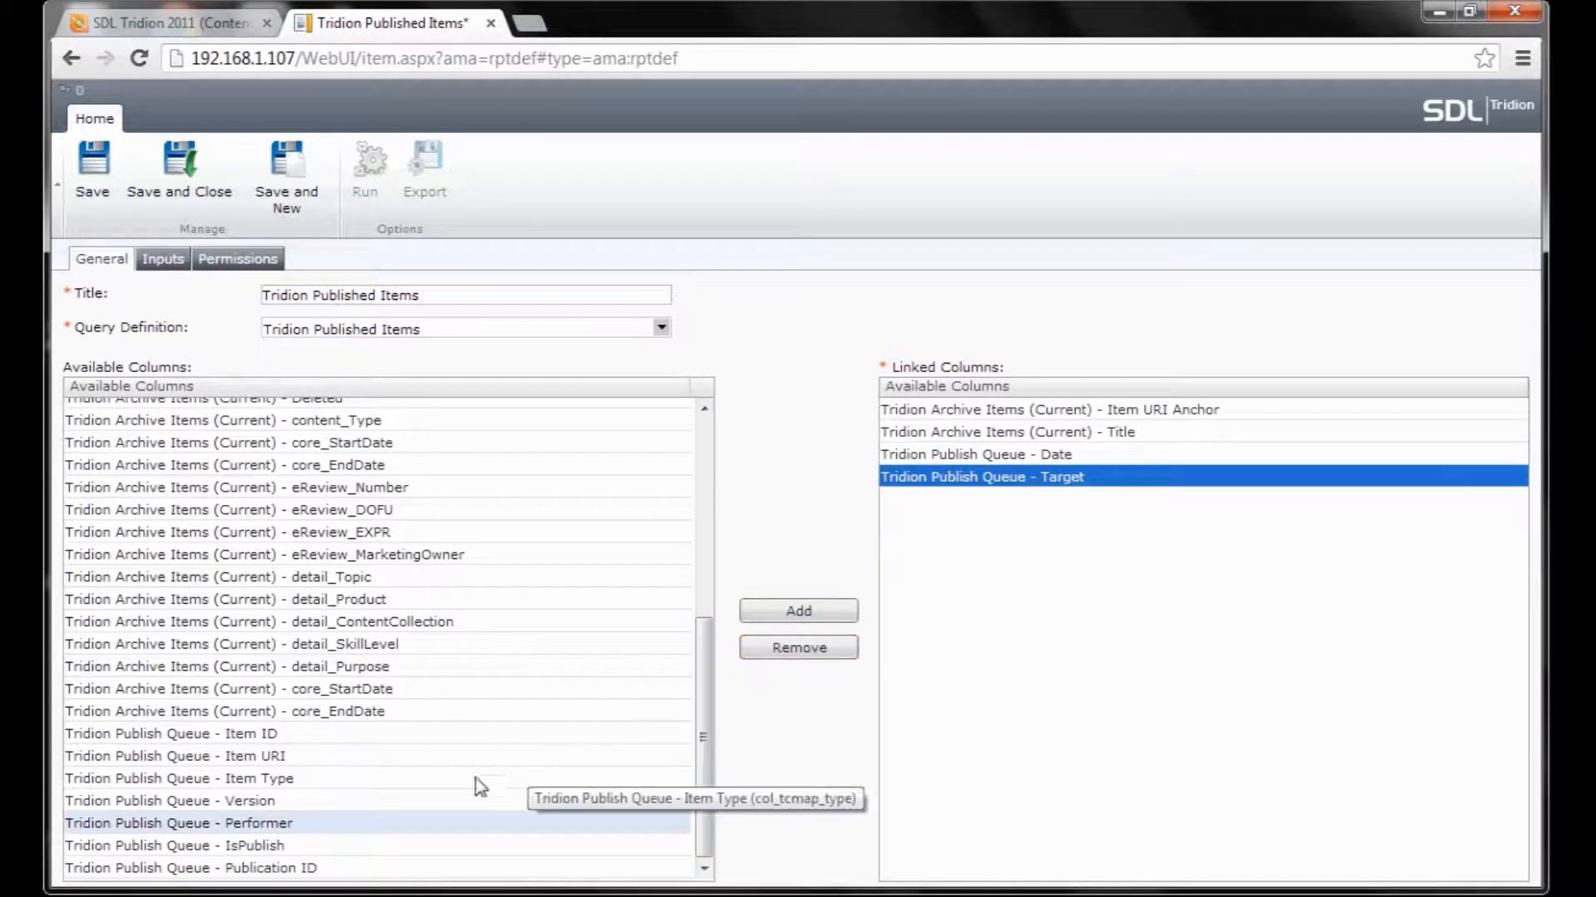
left_click(277, 828)
left_click(799, 613)
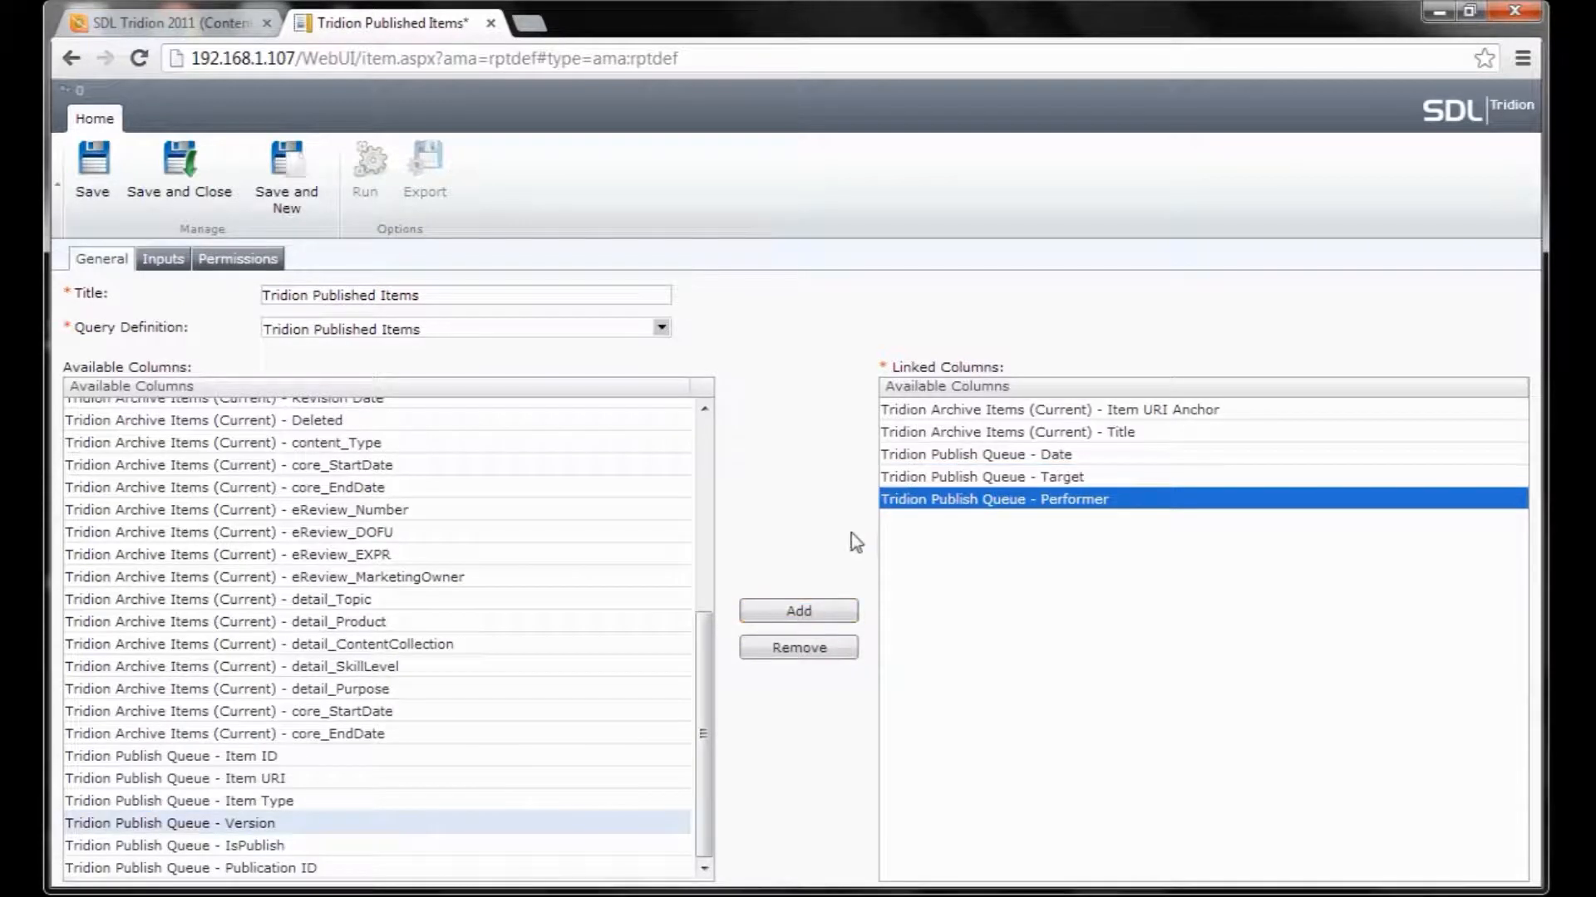
Set the definition's ItemType input filter to 64.
left_click(177, 261)
left_click(338, 335)
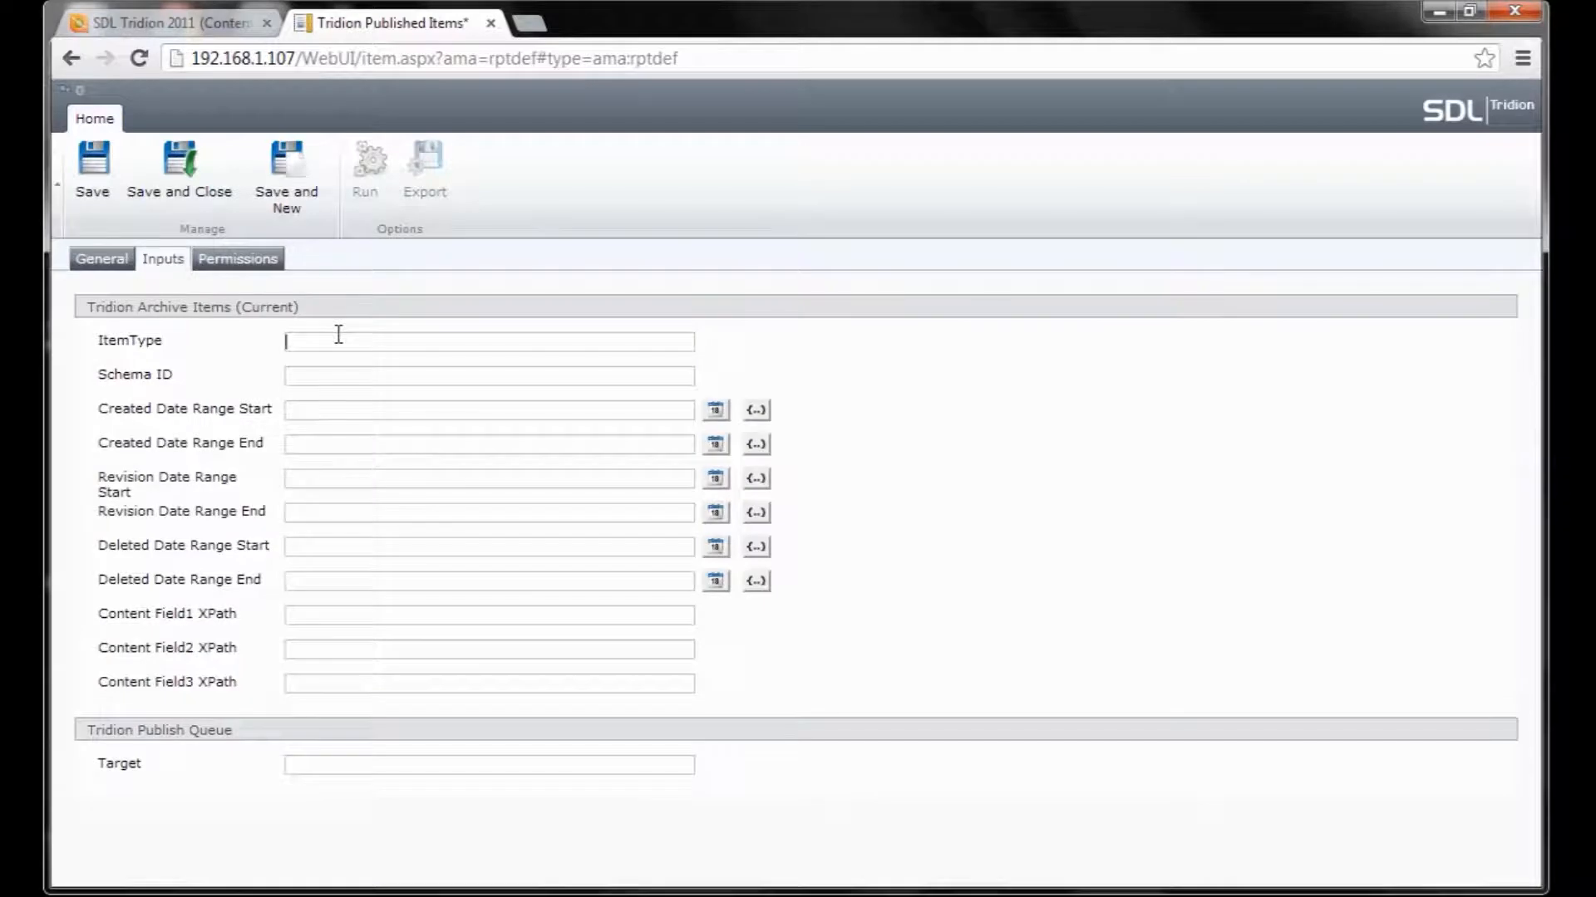
type("64")
Retitle the definition 'Tridion Published Pages', then save and close it.
left_click(101, 264)
left_click(439, 297)
key("BackSpace")
key("BackSpace")
key("BackSpace")
key("BackSpace")
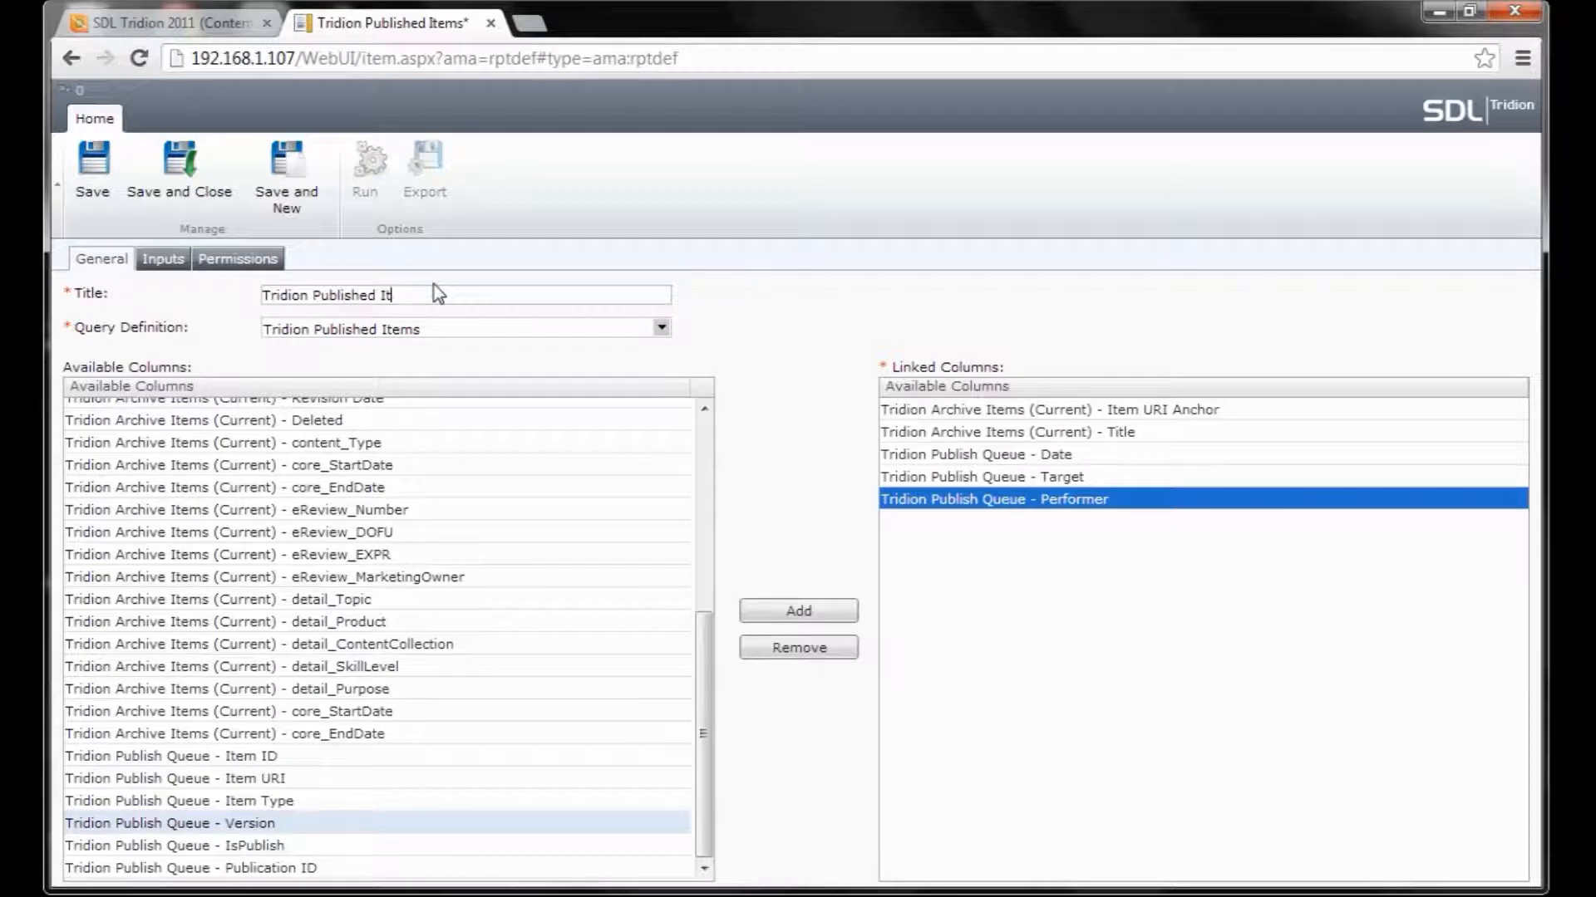
type("Pages")
left_click(194, 169)
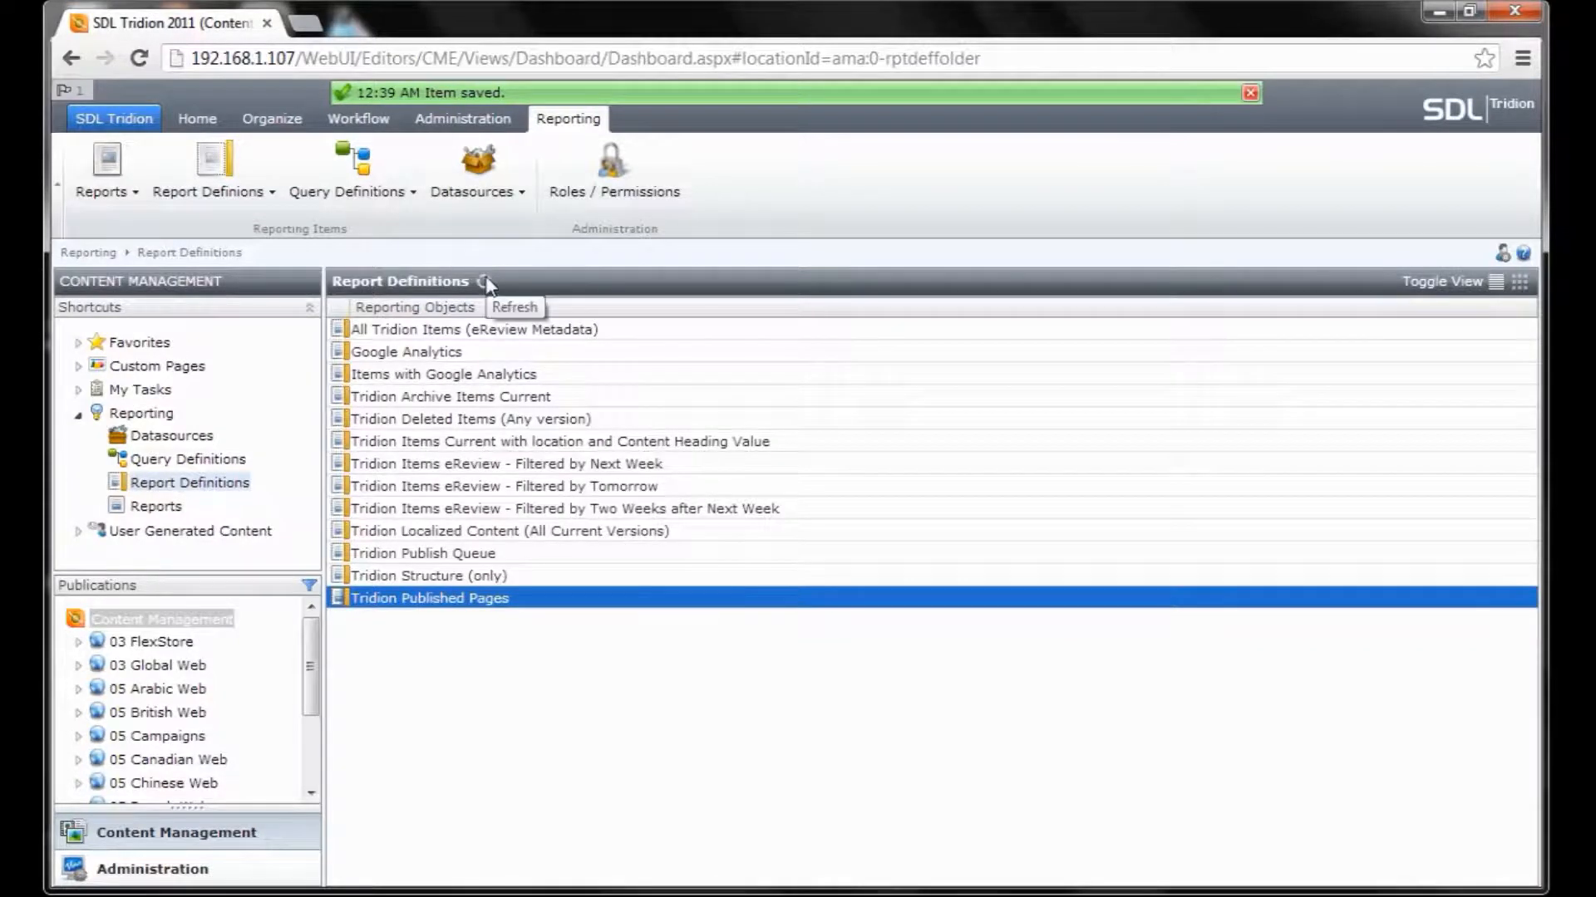
Create a new report in the Reports list titled 'Published Pages'.
left_click(169, 510)
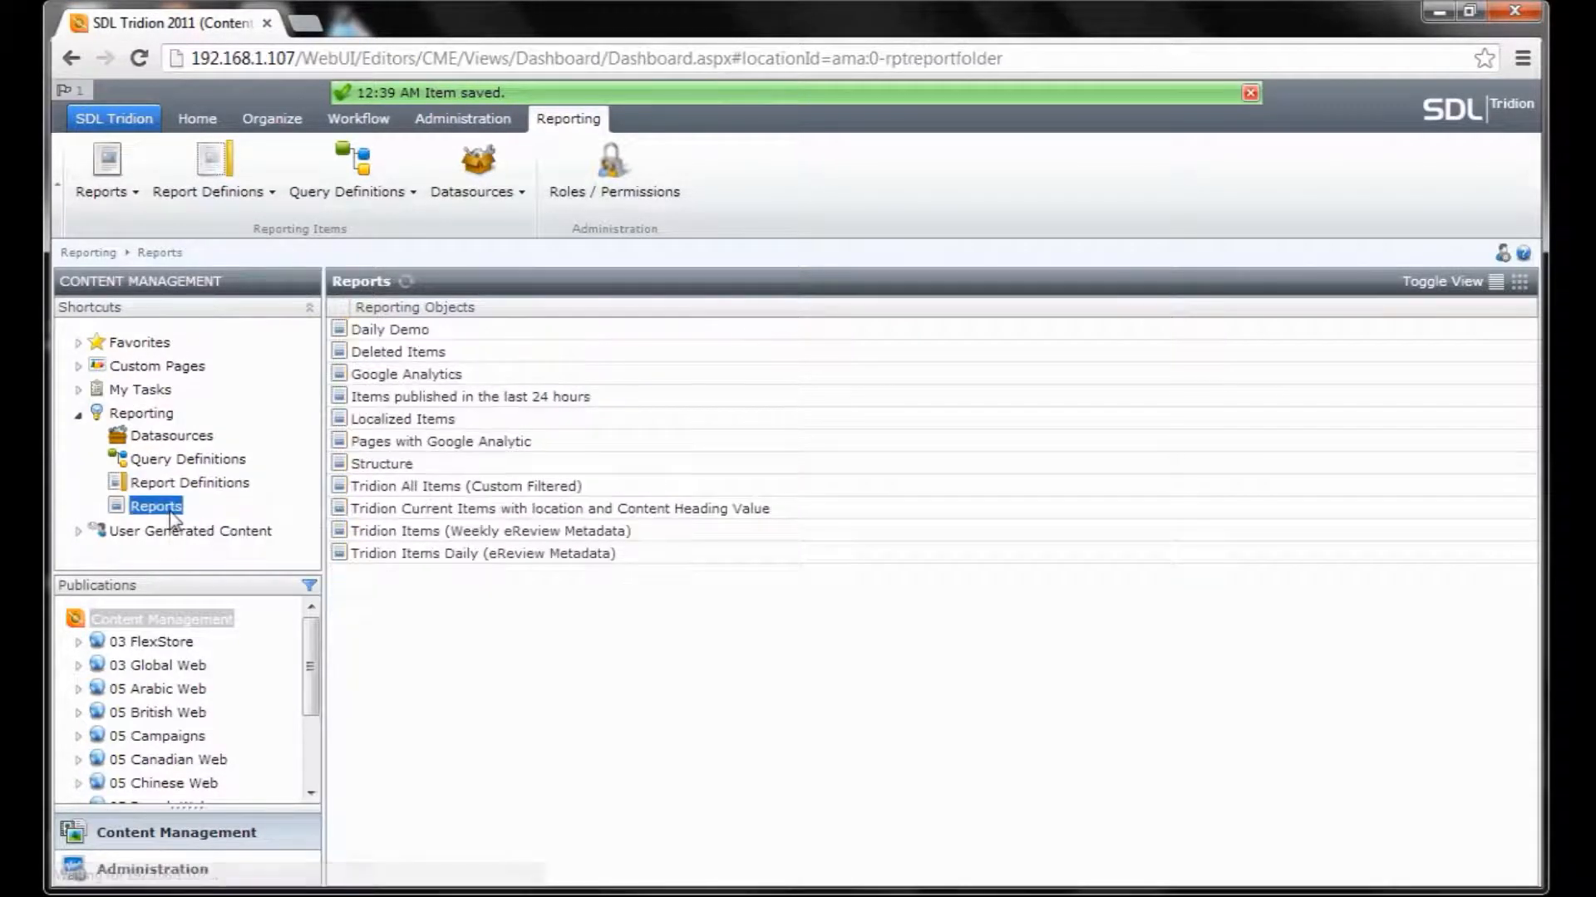
left_click(371, 599)
right_click(370, 599)
mouse_move(417, 666)
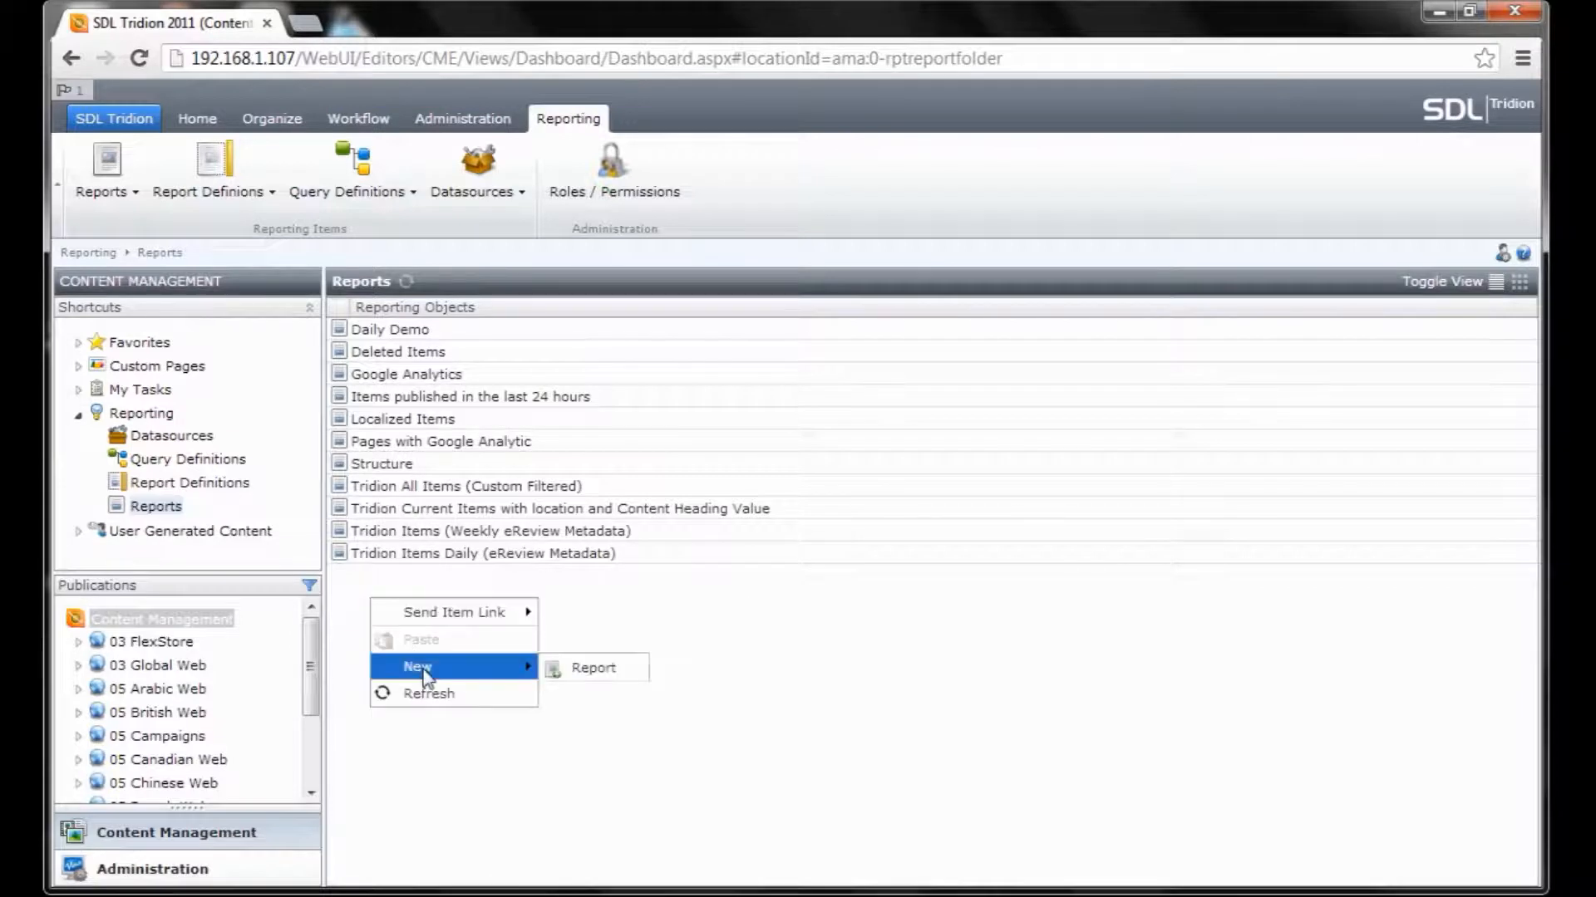
left_click(592, 669)
left_click_drag(457, 295, 244, 302)
type("Published Pages")
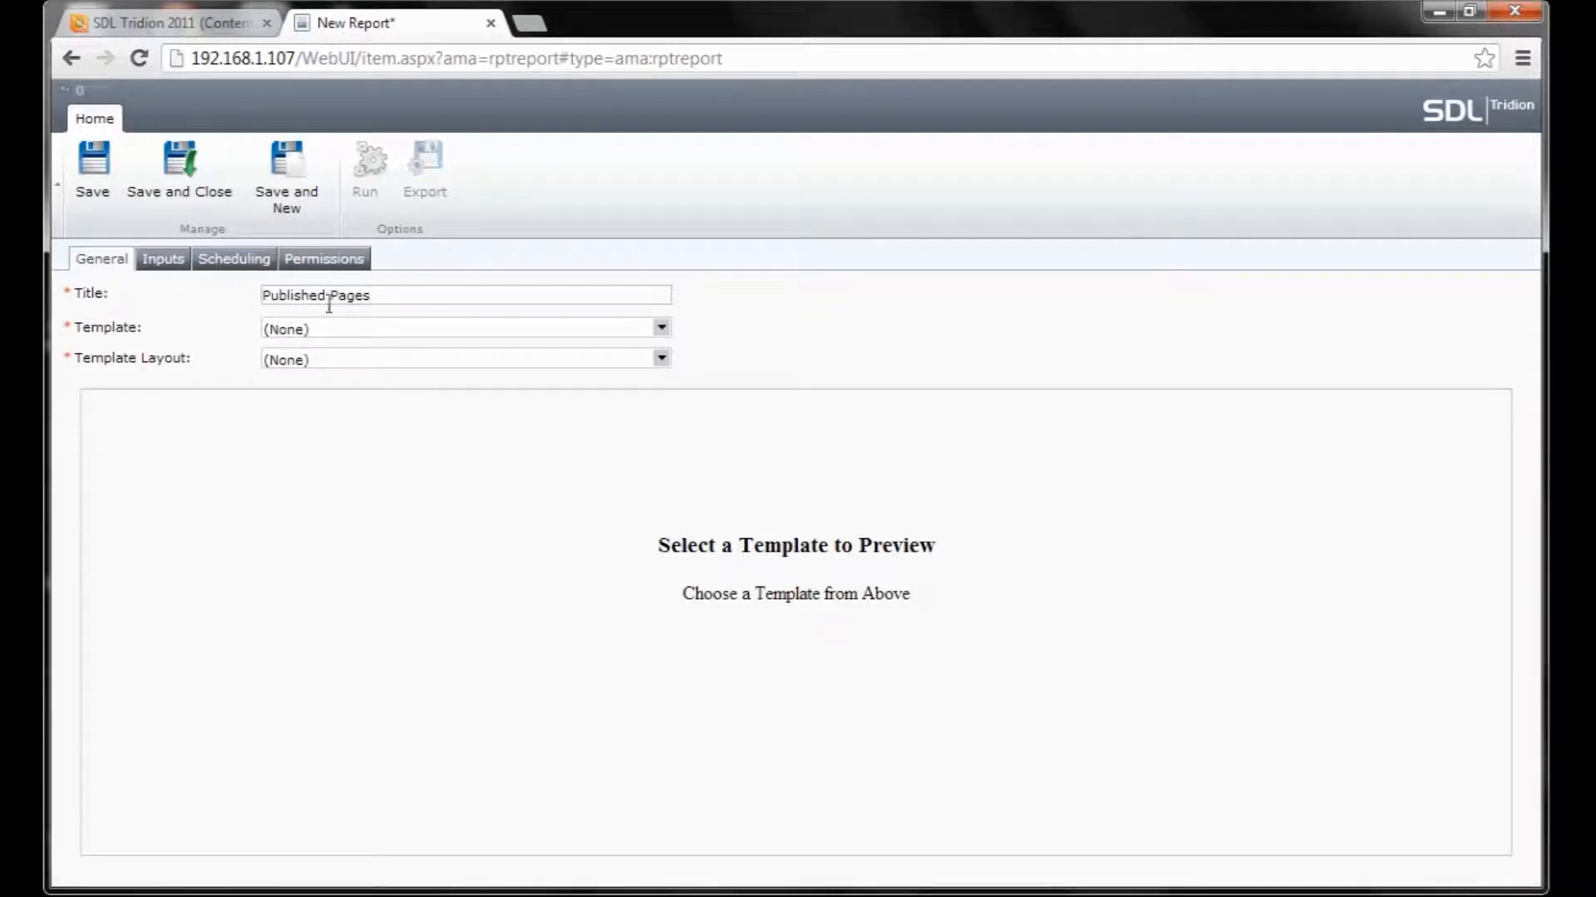
Base the report on Electridion Templates with One Column layout and begin inserting a grid.
left_click(422, 329)
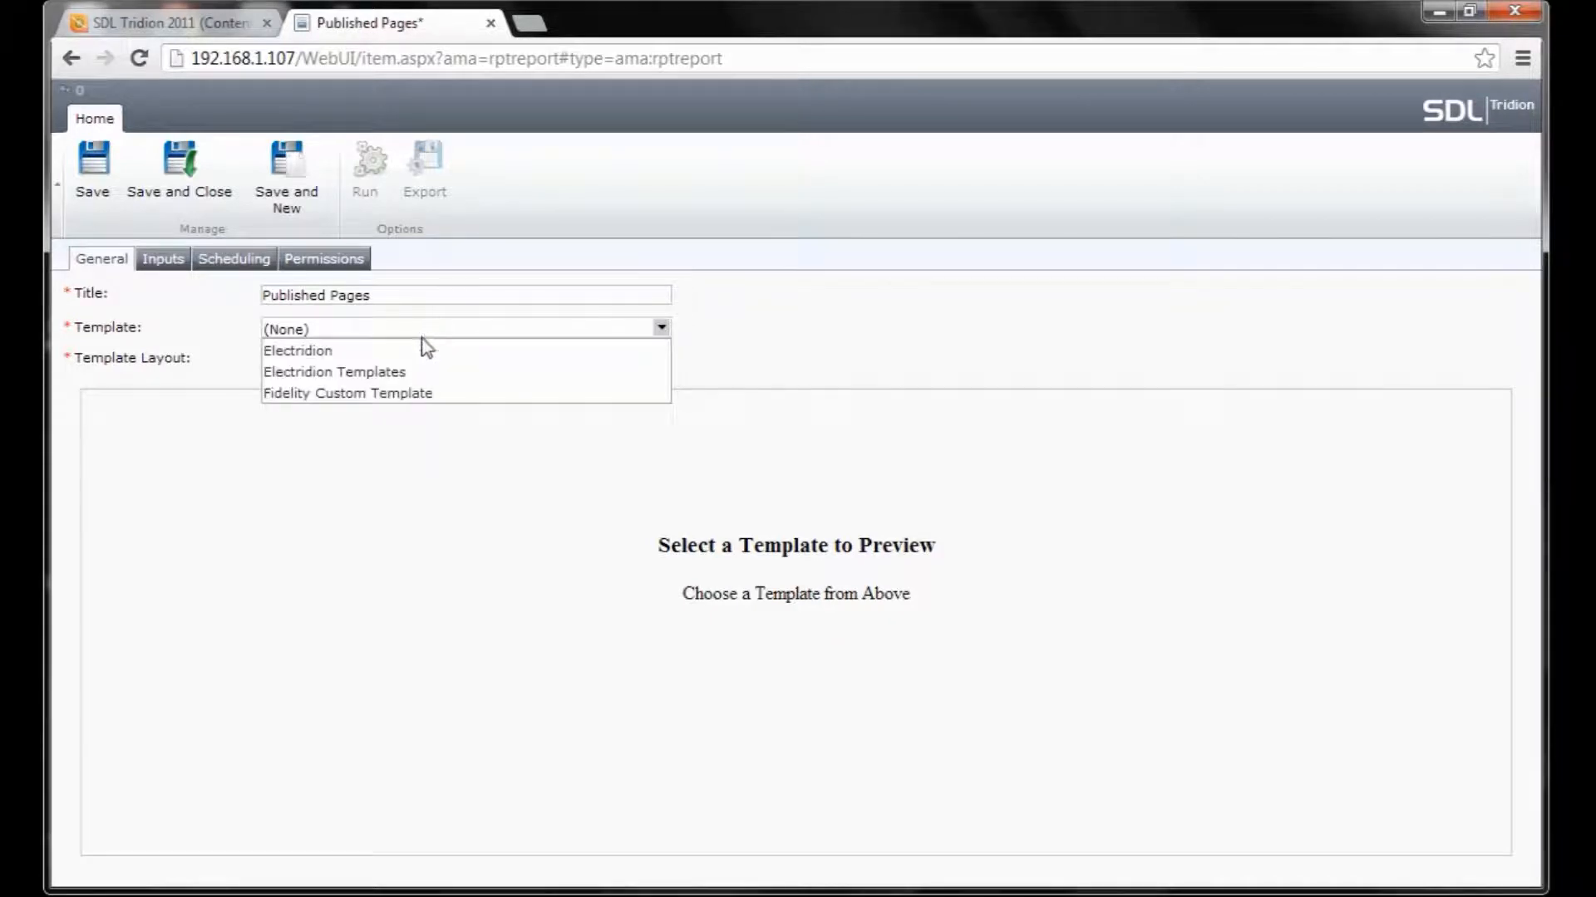
left_click(420, 372)
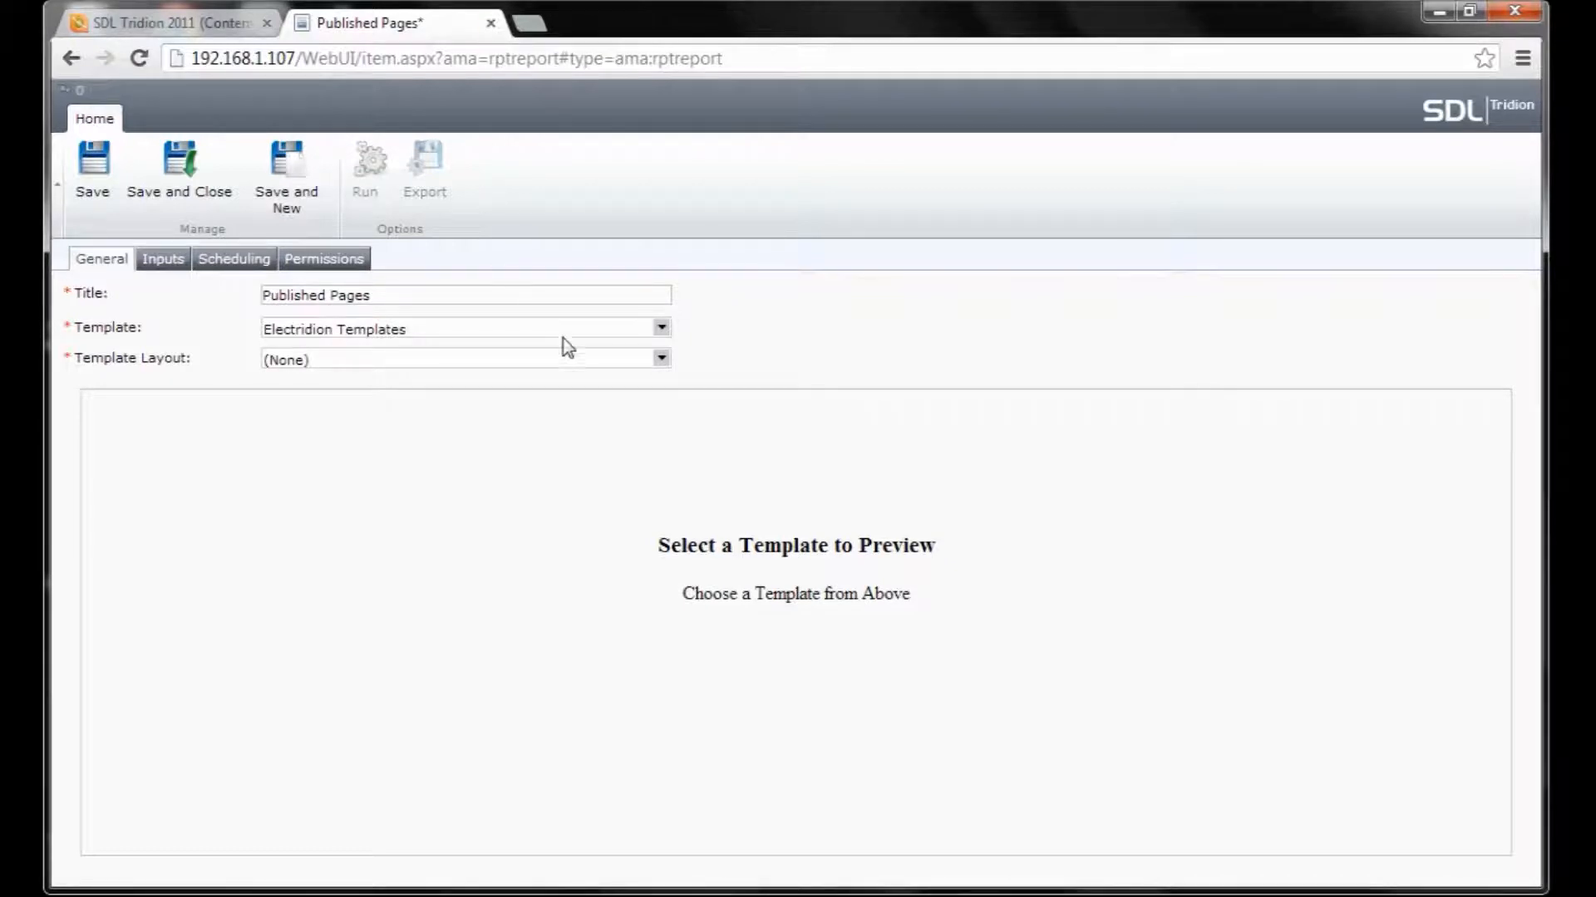
left_click(590, 363)
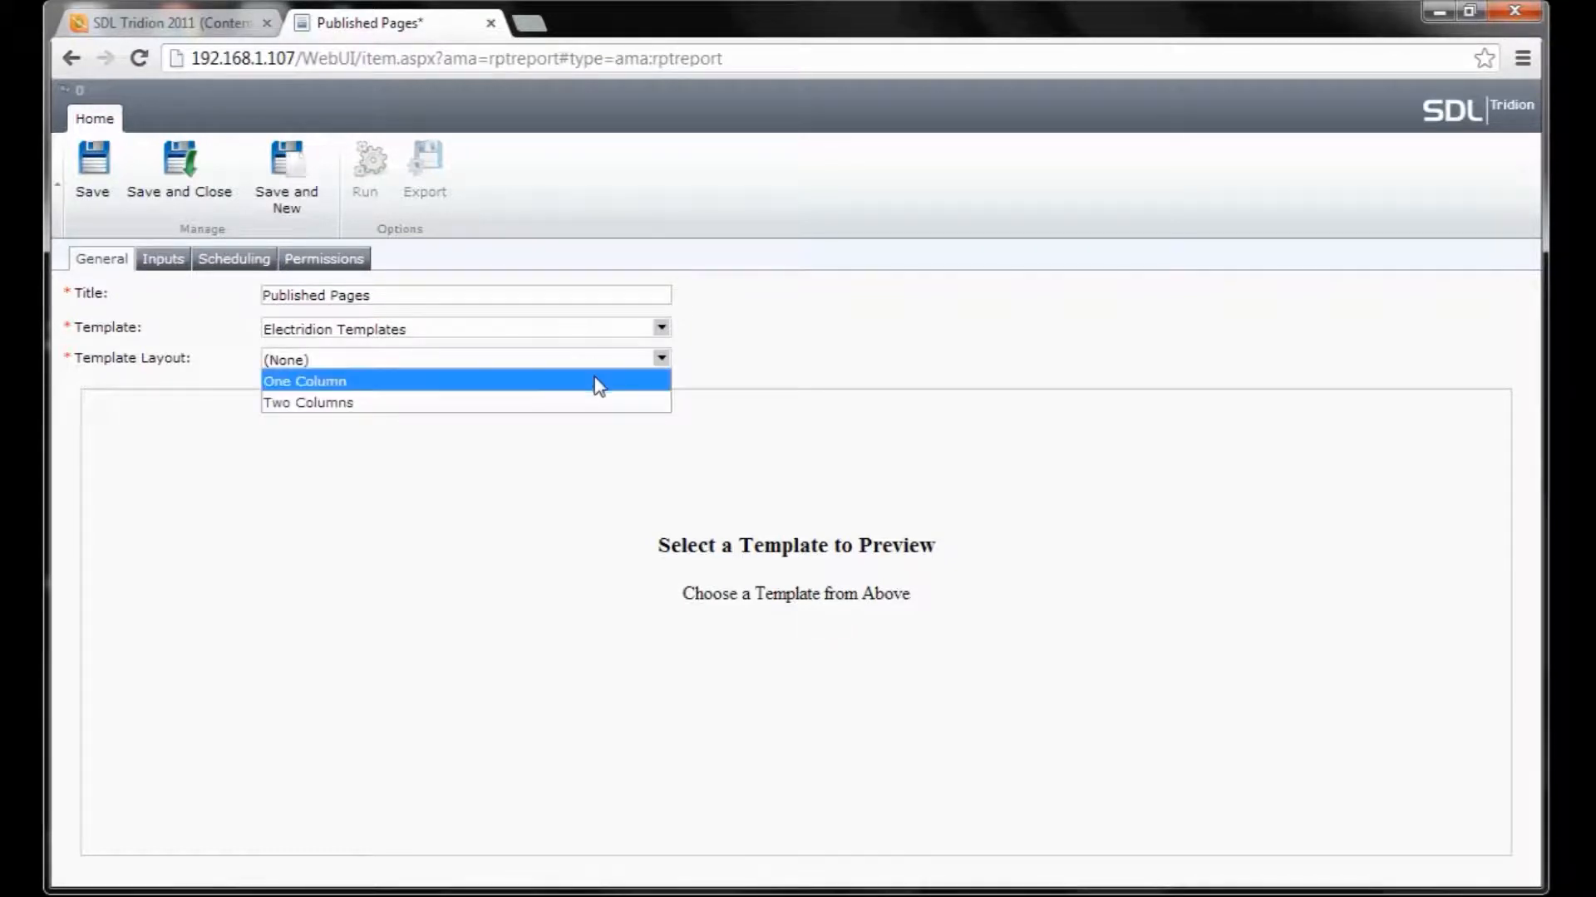
left_click(595, 381)
left_click(570, 703)
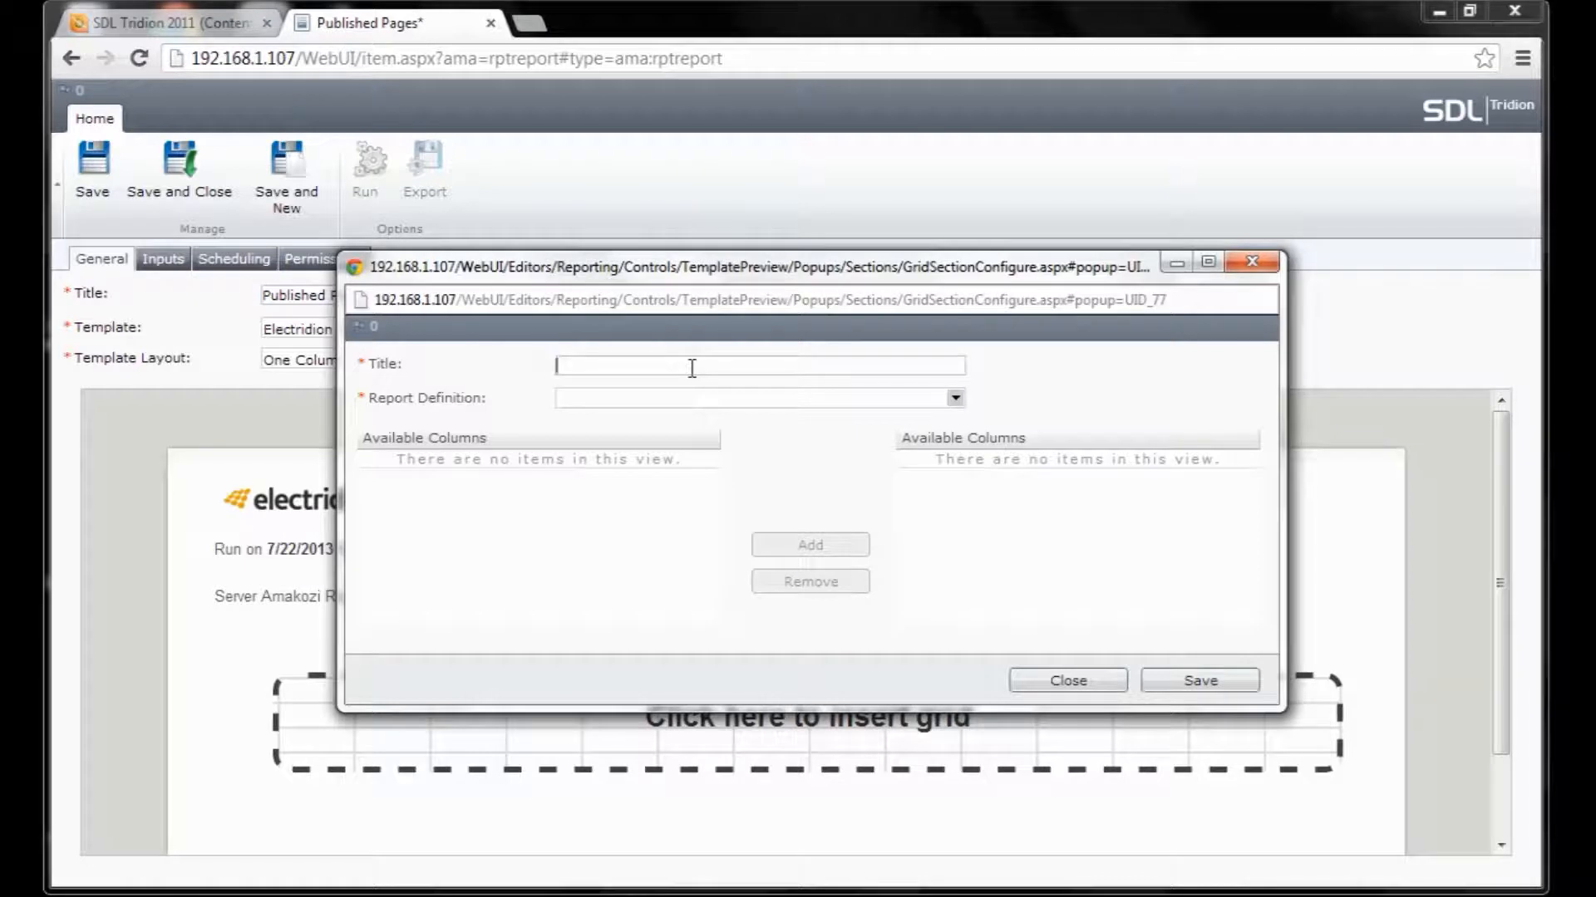
Title the grid 'Published Pages', source Tridion Published Pages, add all five columns, and save.
type("Published Pages")
left_click(737, 399)
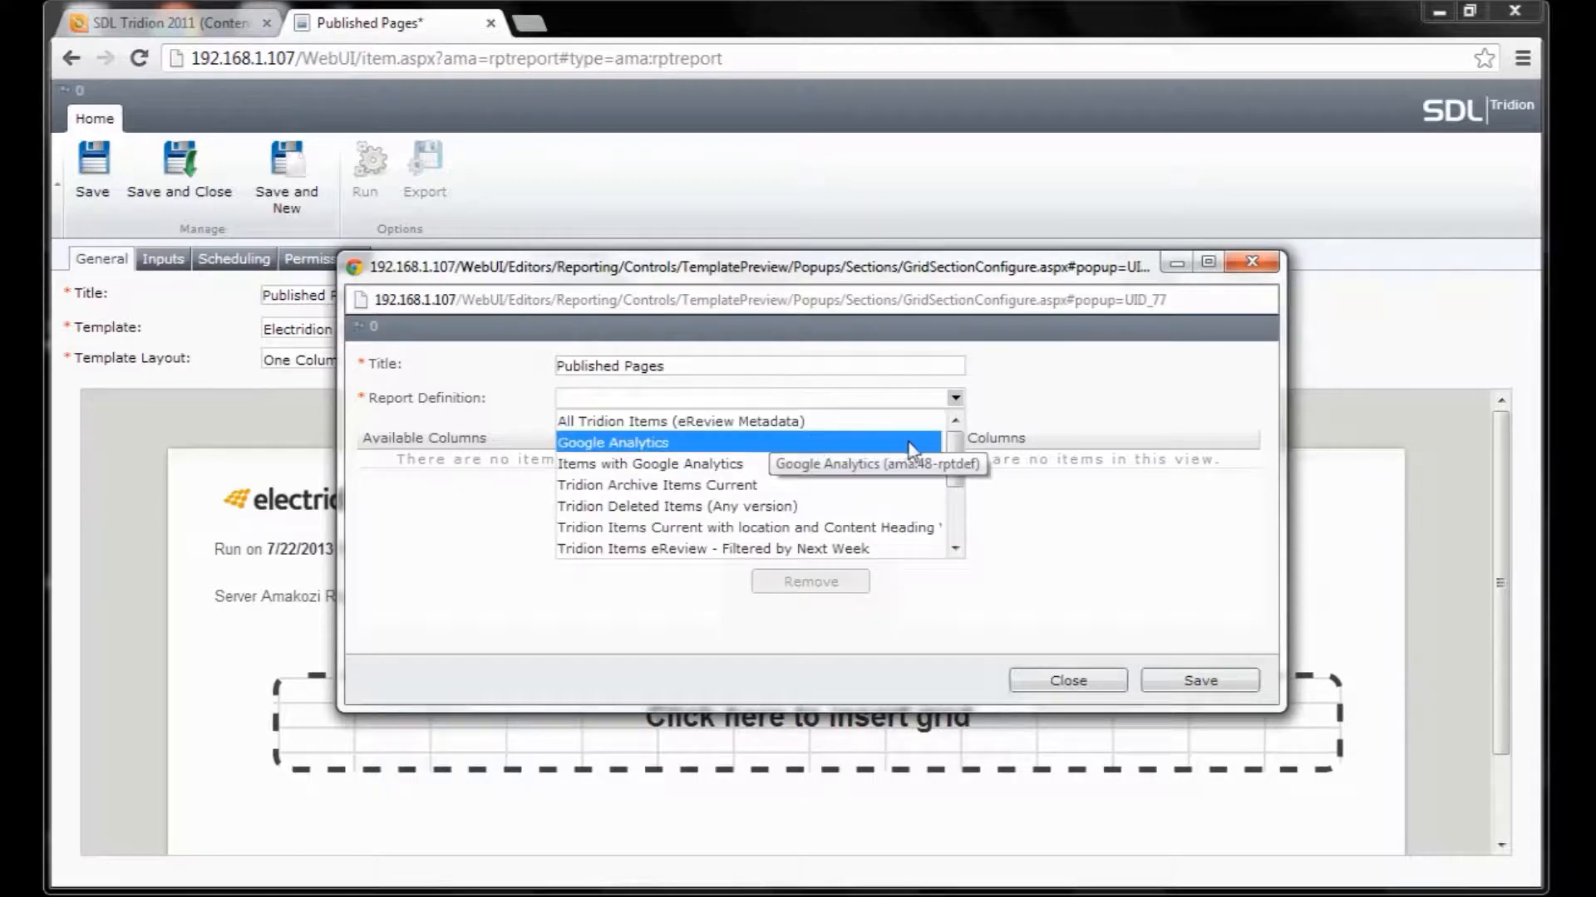
left_click_drag(954, 457, 959, 539)
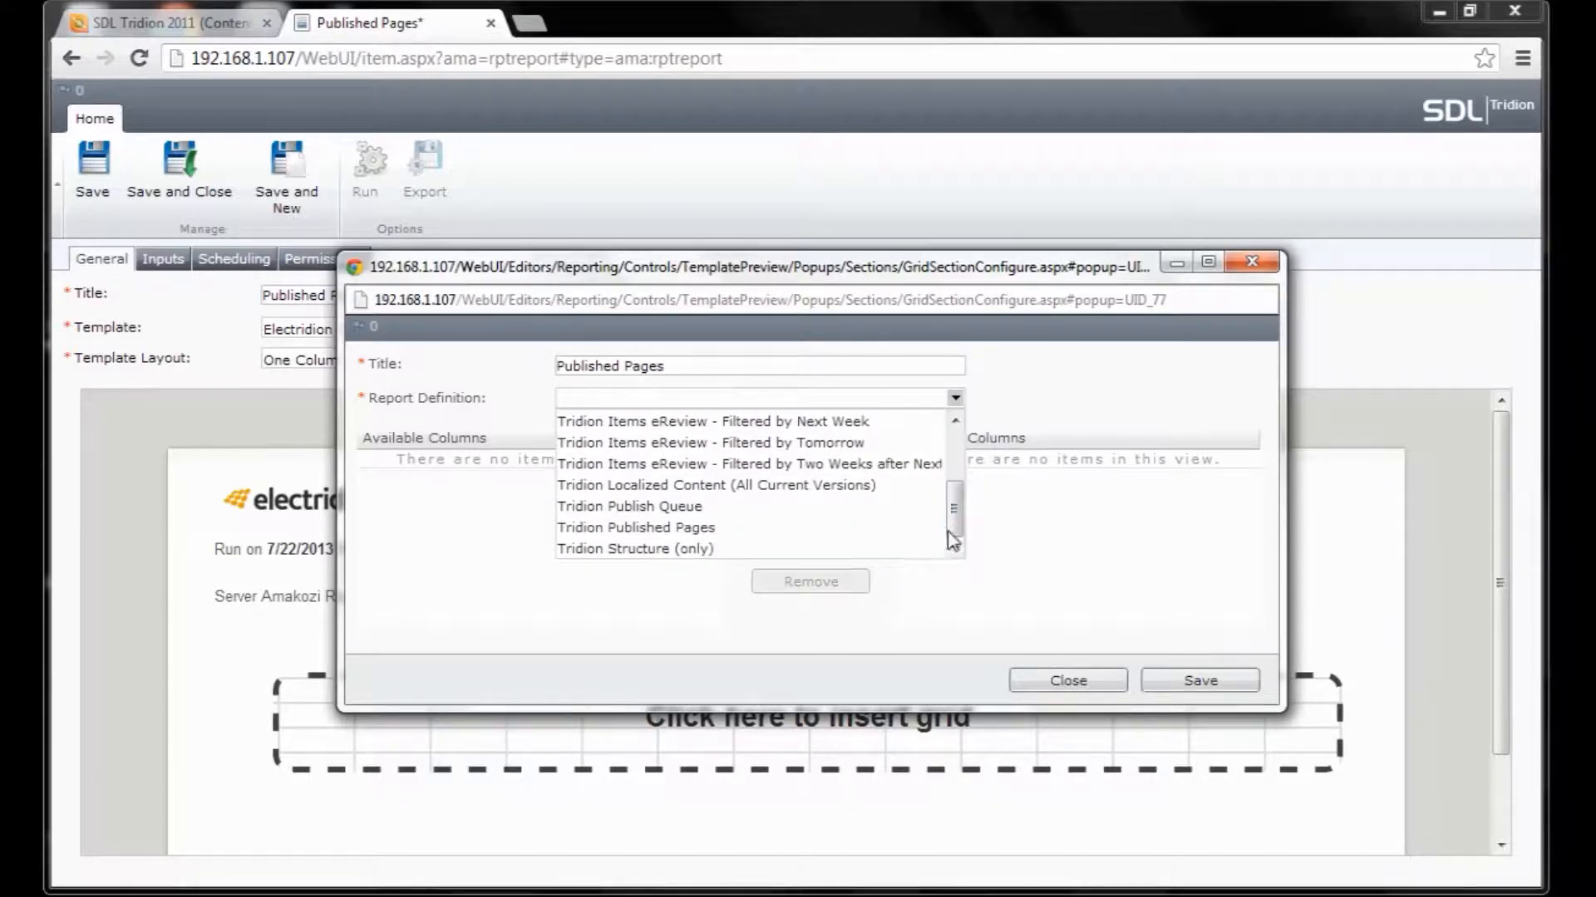
left_click(827, 538)
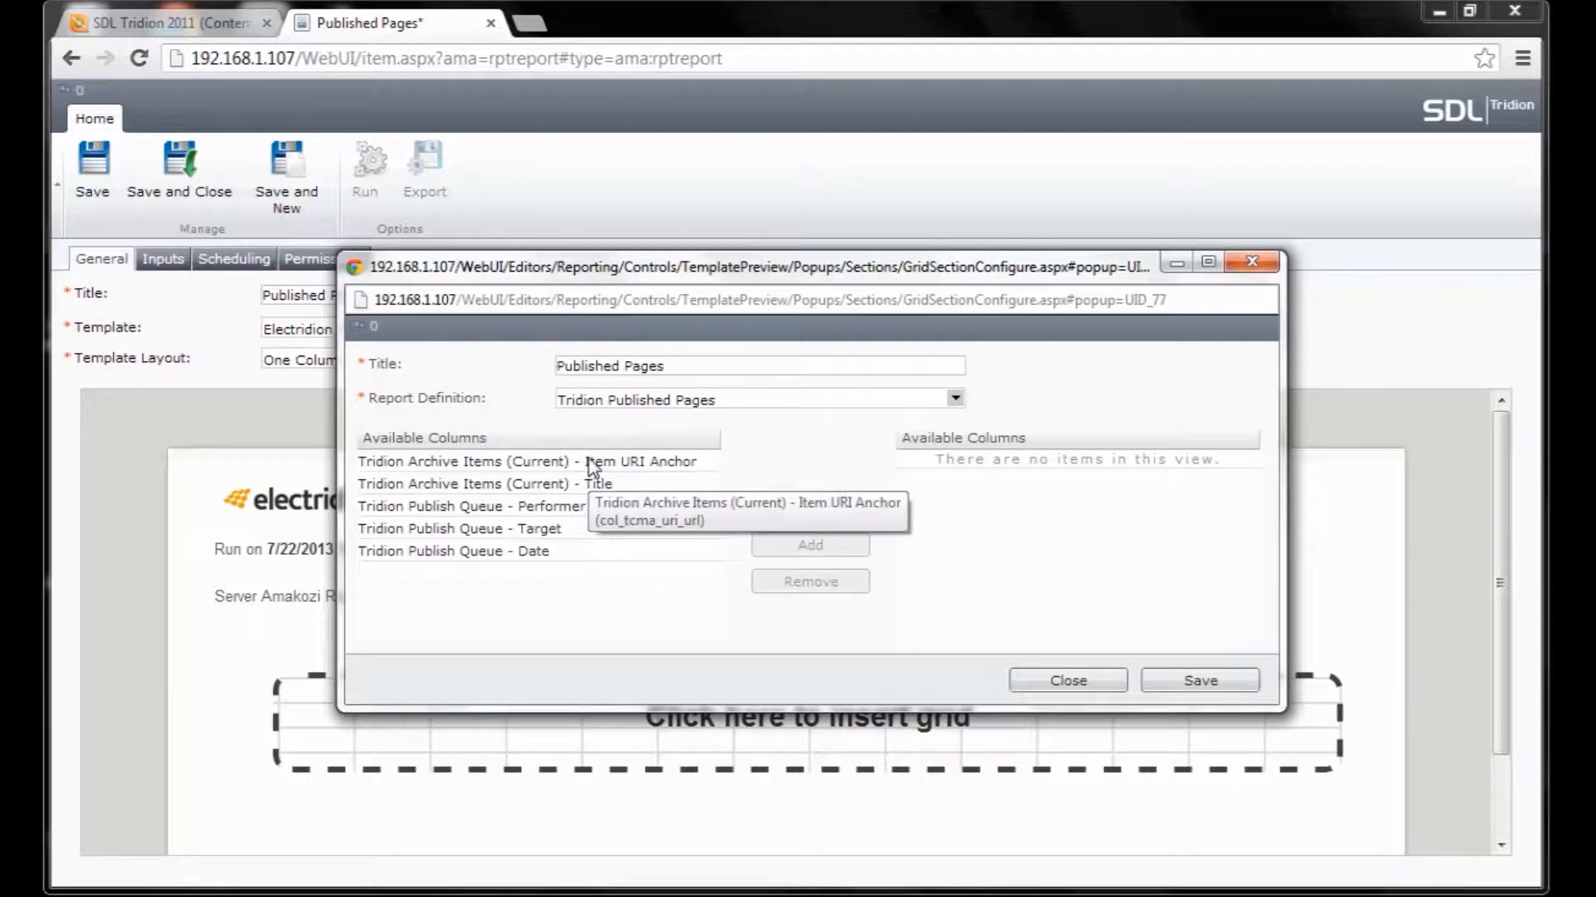
left_click(574, 463)
left_click(590, 553, "shift")
left_click(810, 549)
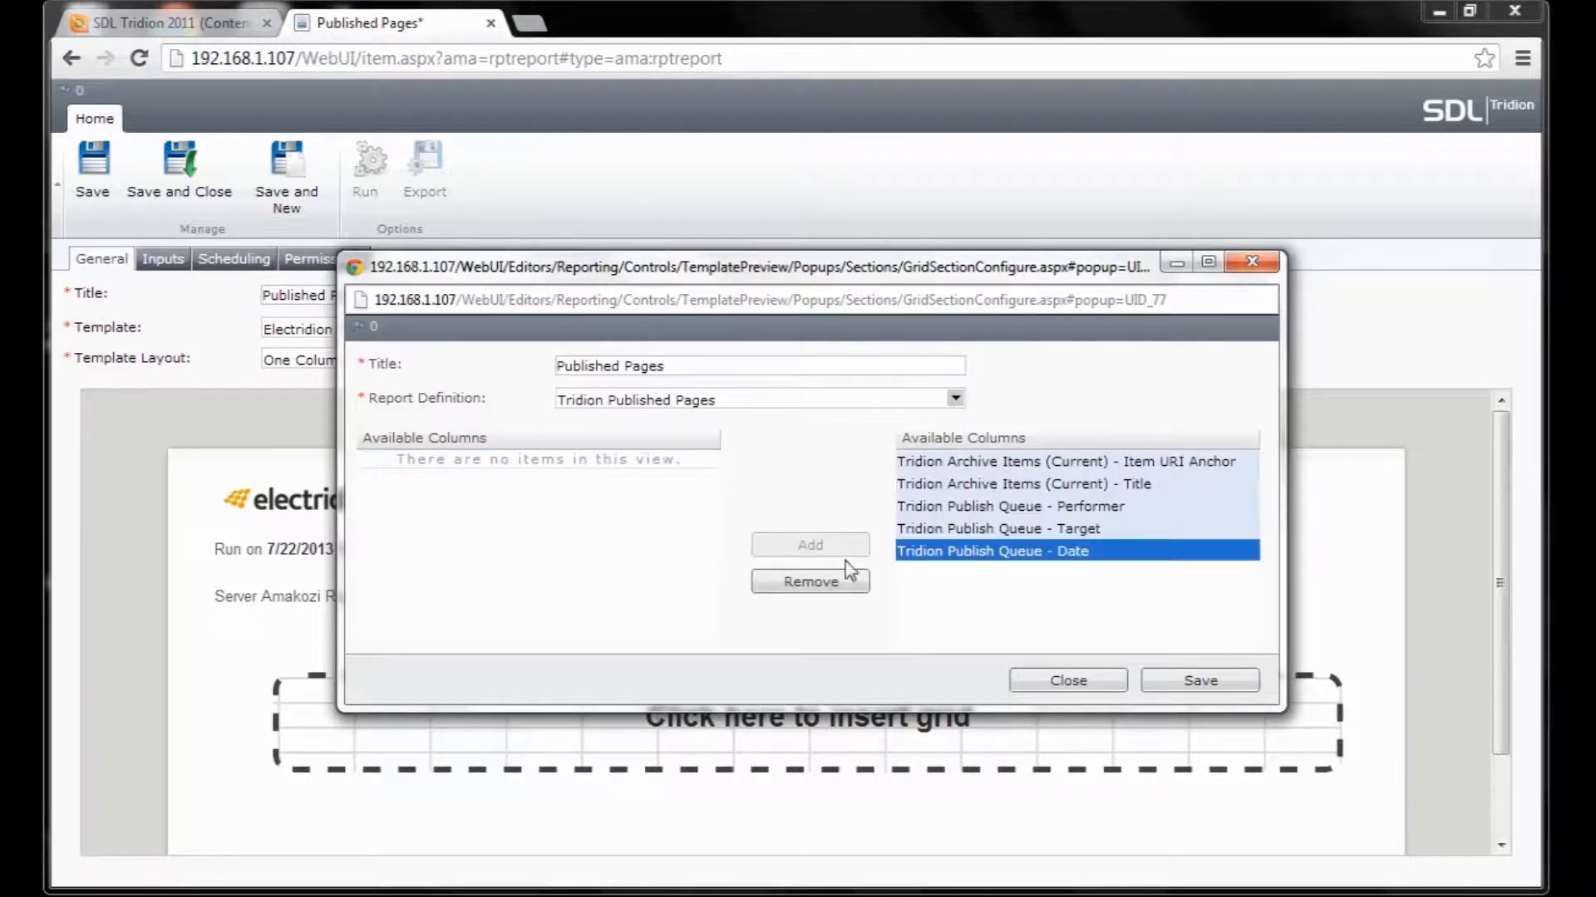
left_click(1196, 686)
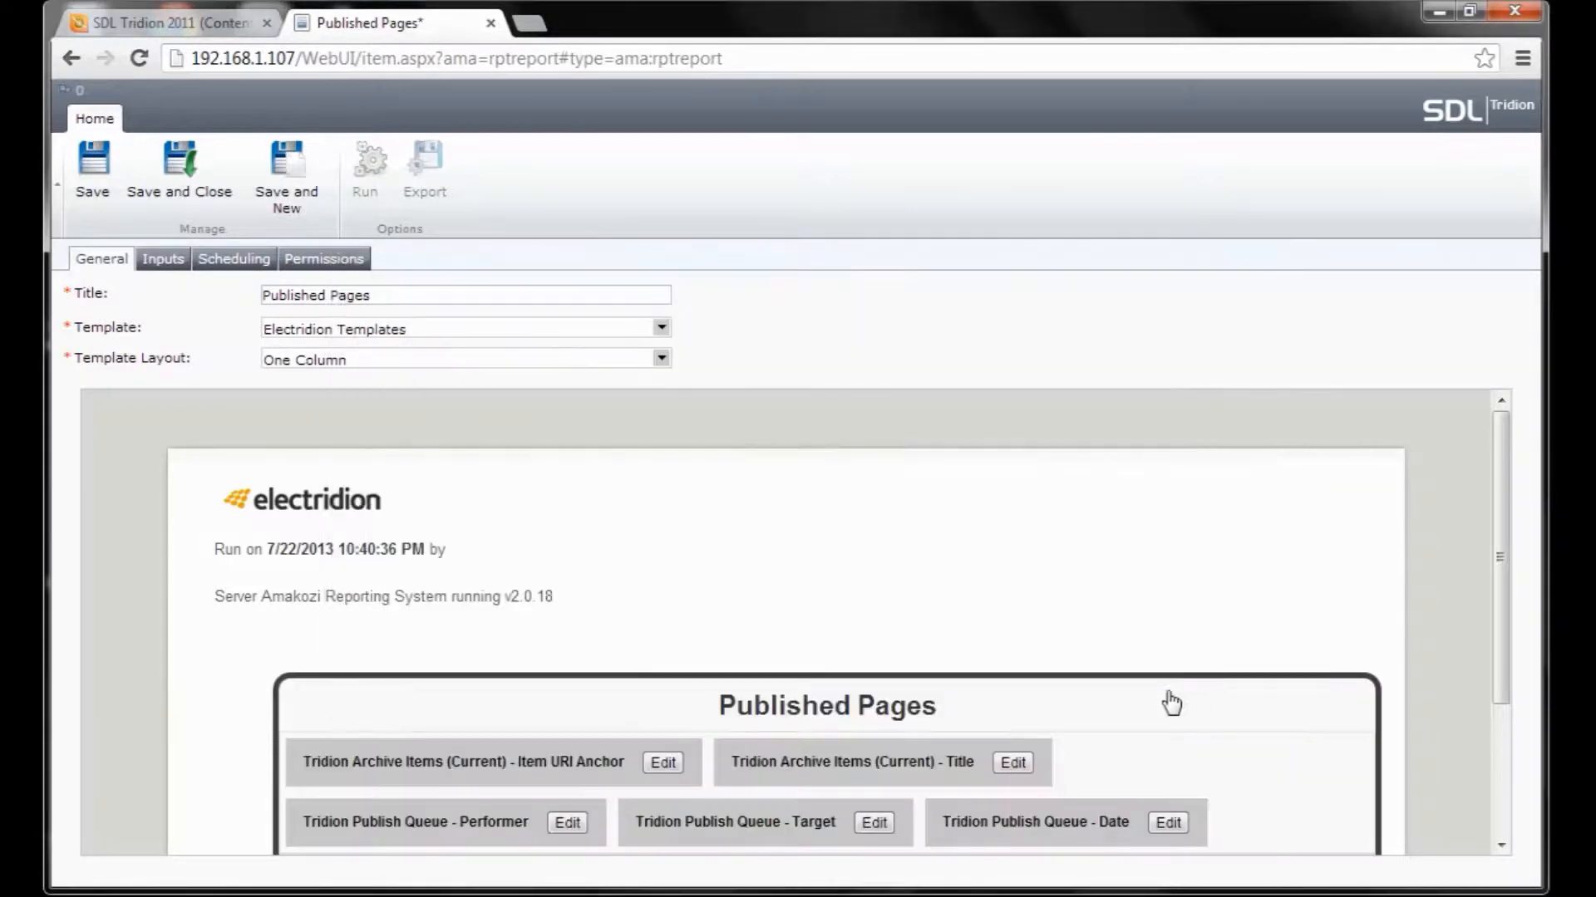
scroll(1075, 575, "down", 3)
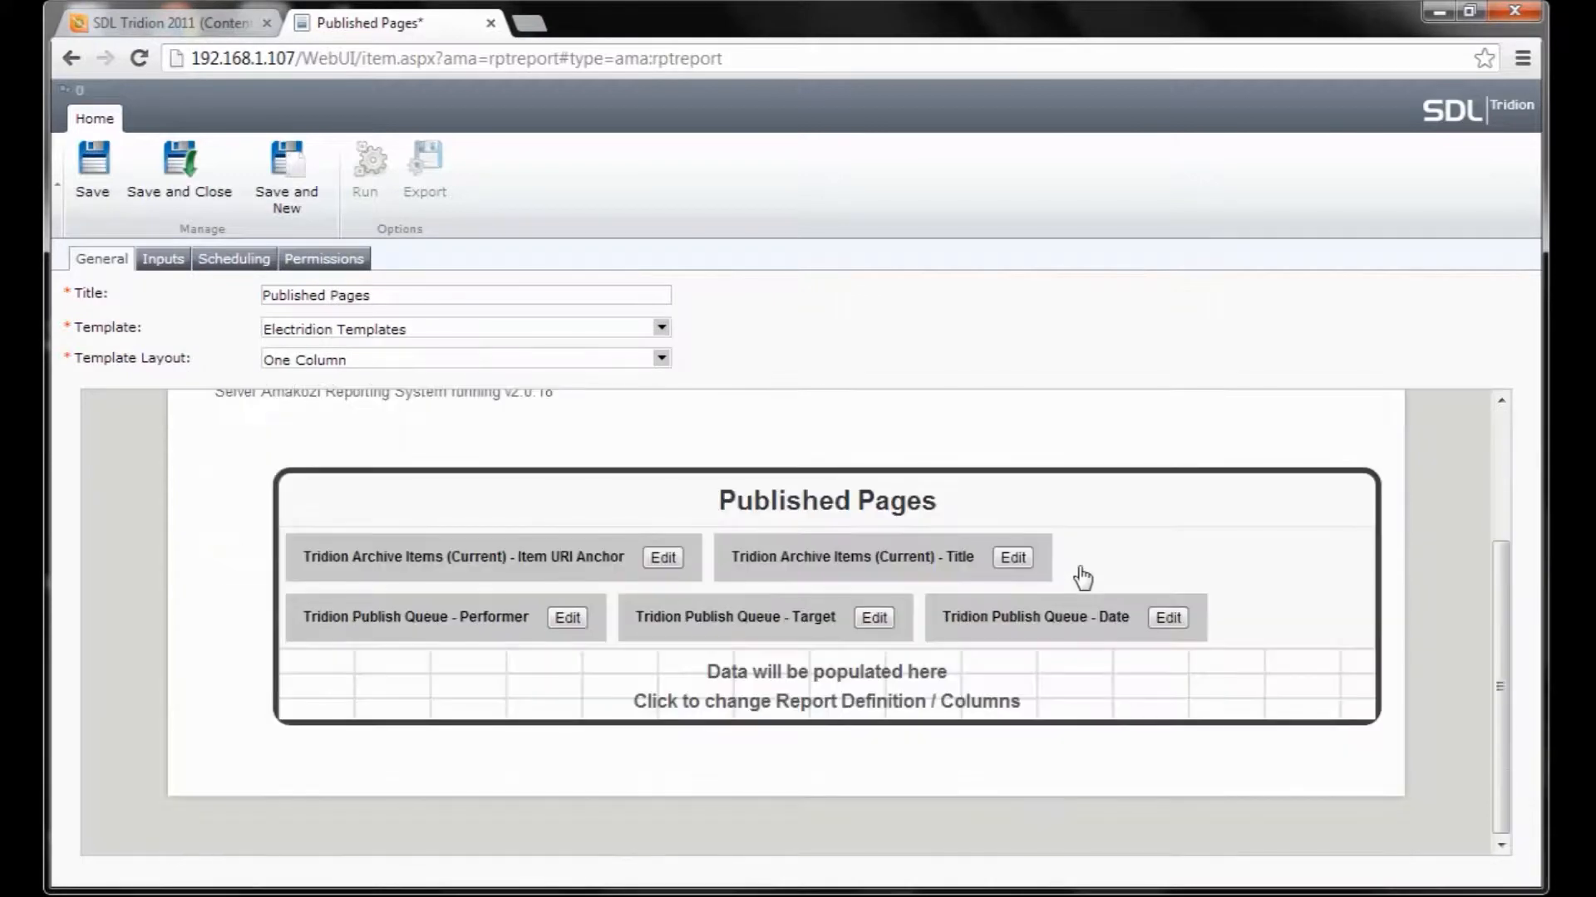
Shorten the first column title to 'Item URI Anchor' with left alignment.
left_click(673, 561)
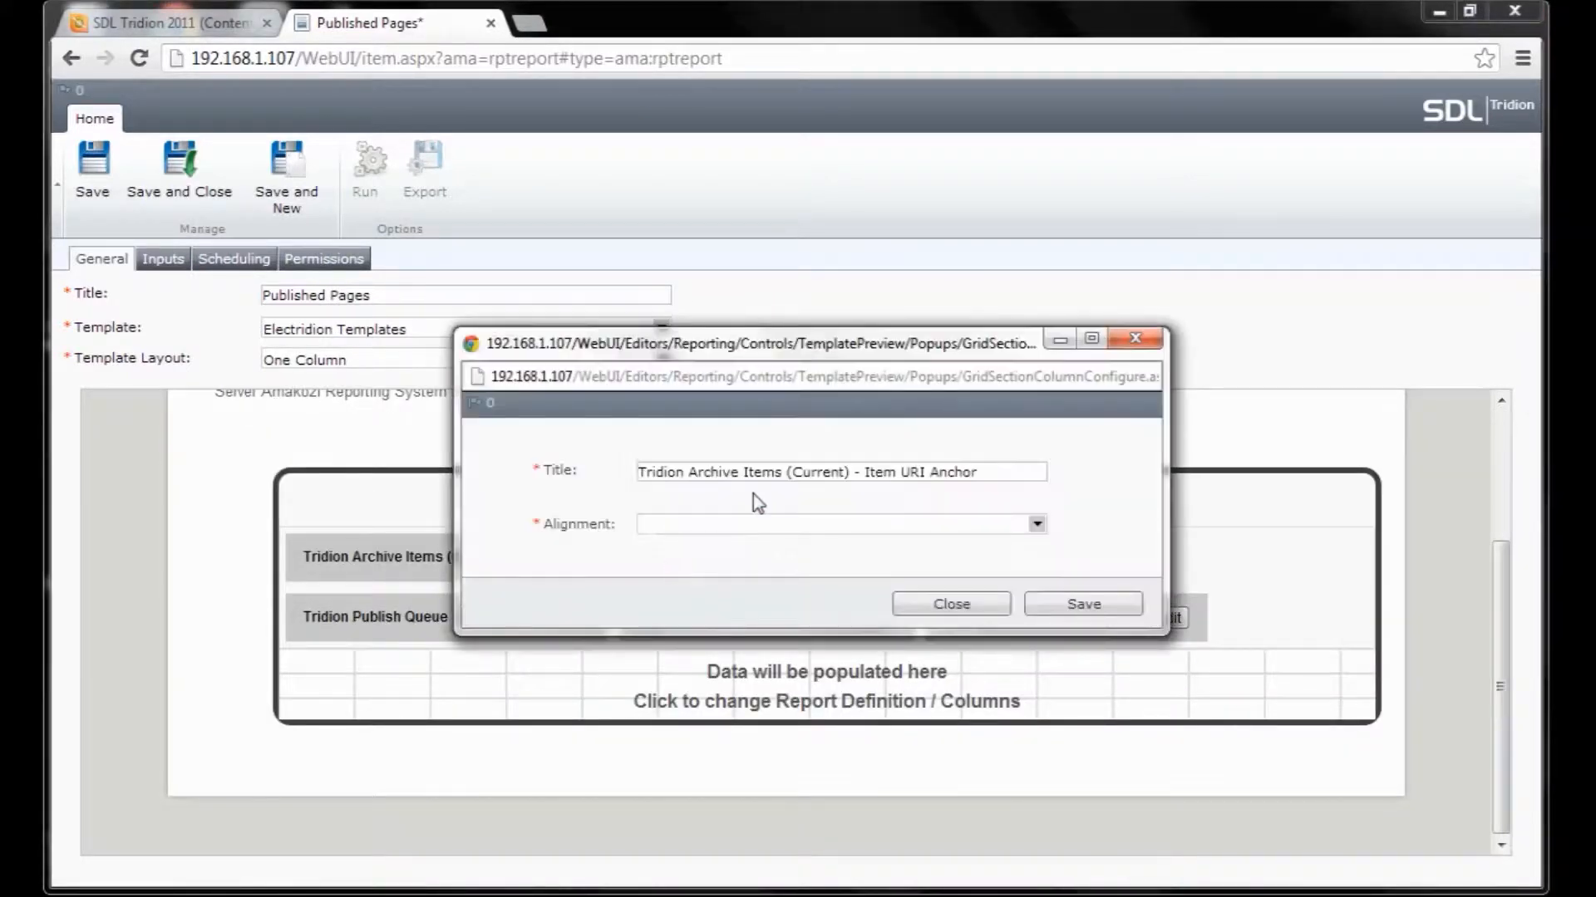
left_click_drag(864, 481, 633, 484)
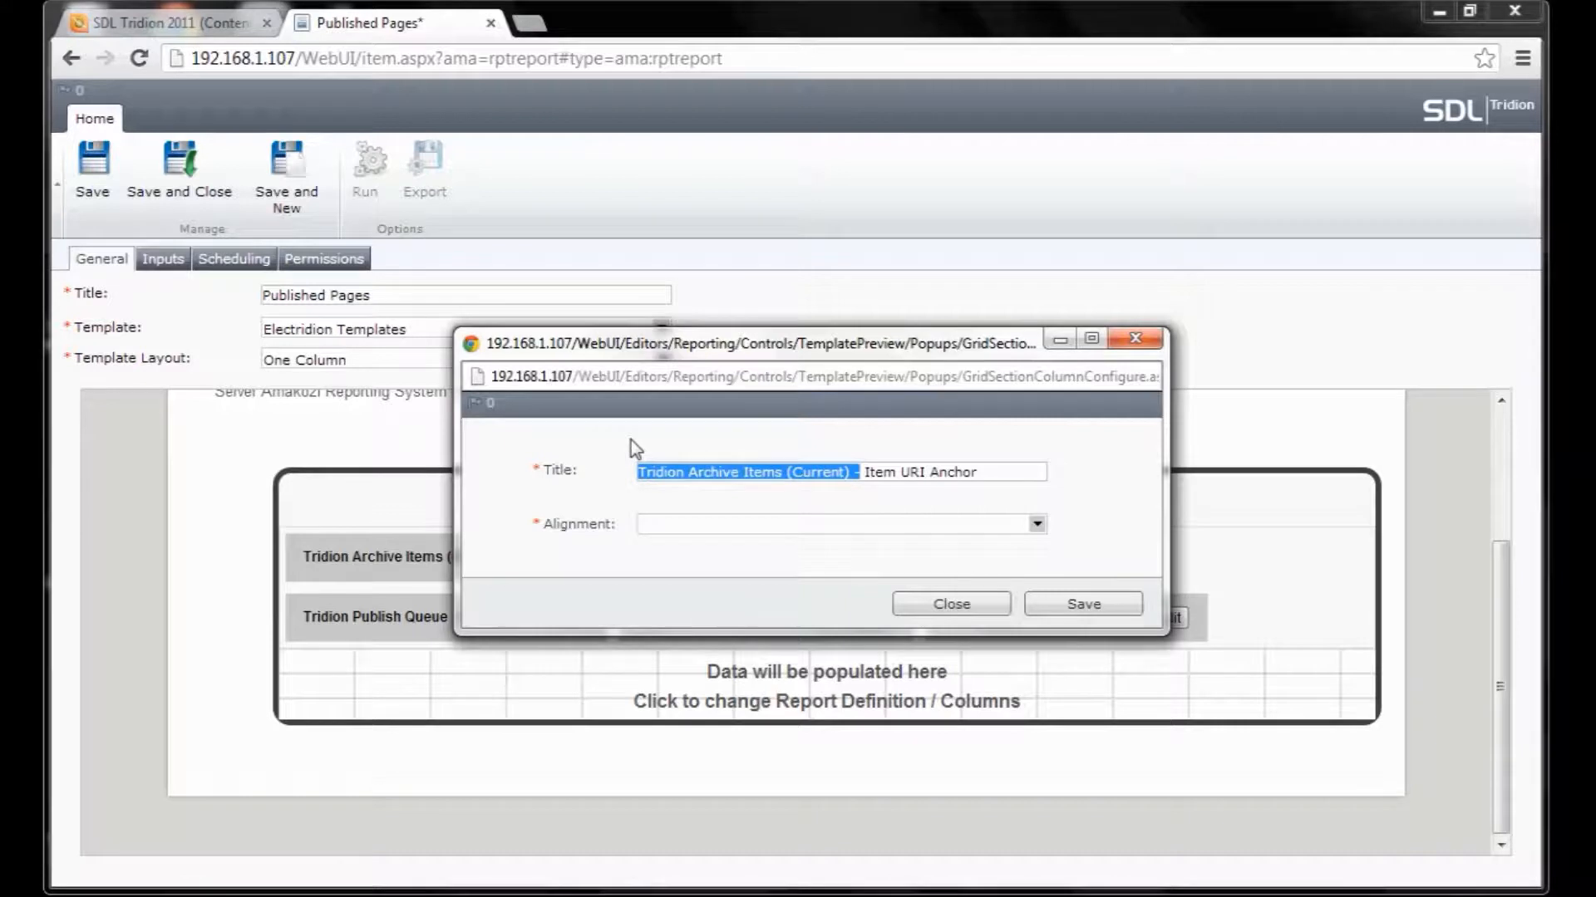
key("BackSpace")
left_click(931, 531)
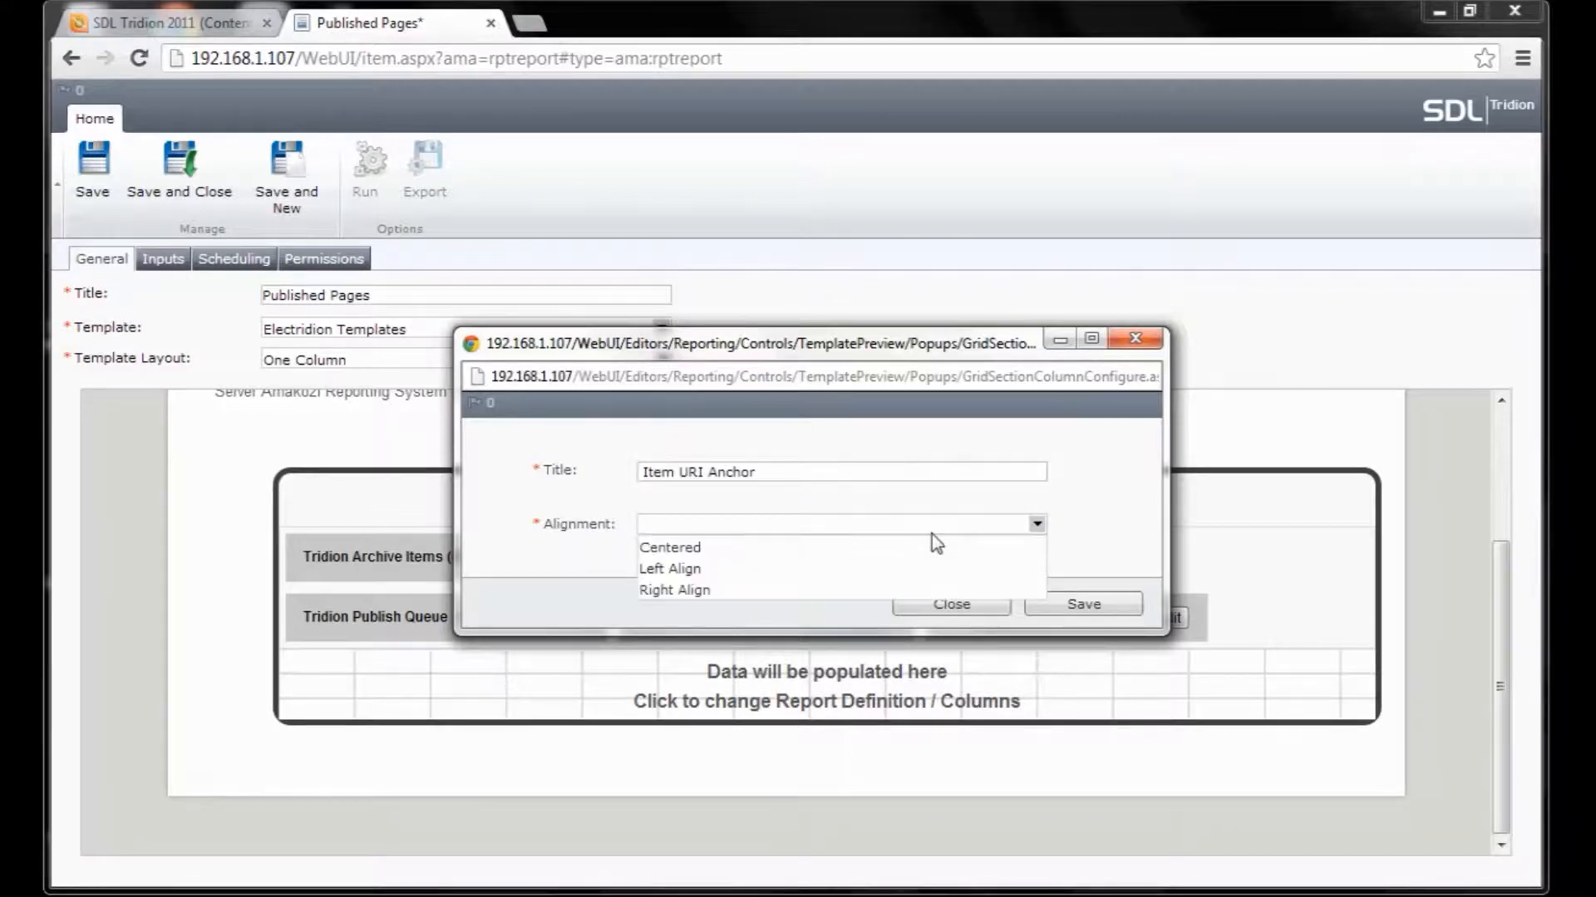
left_click(923, 568)
left_click(1080, 604)
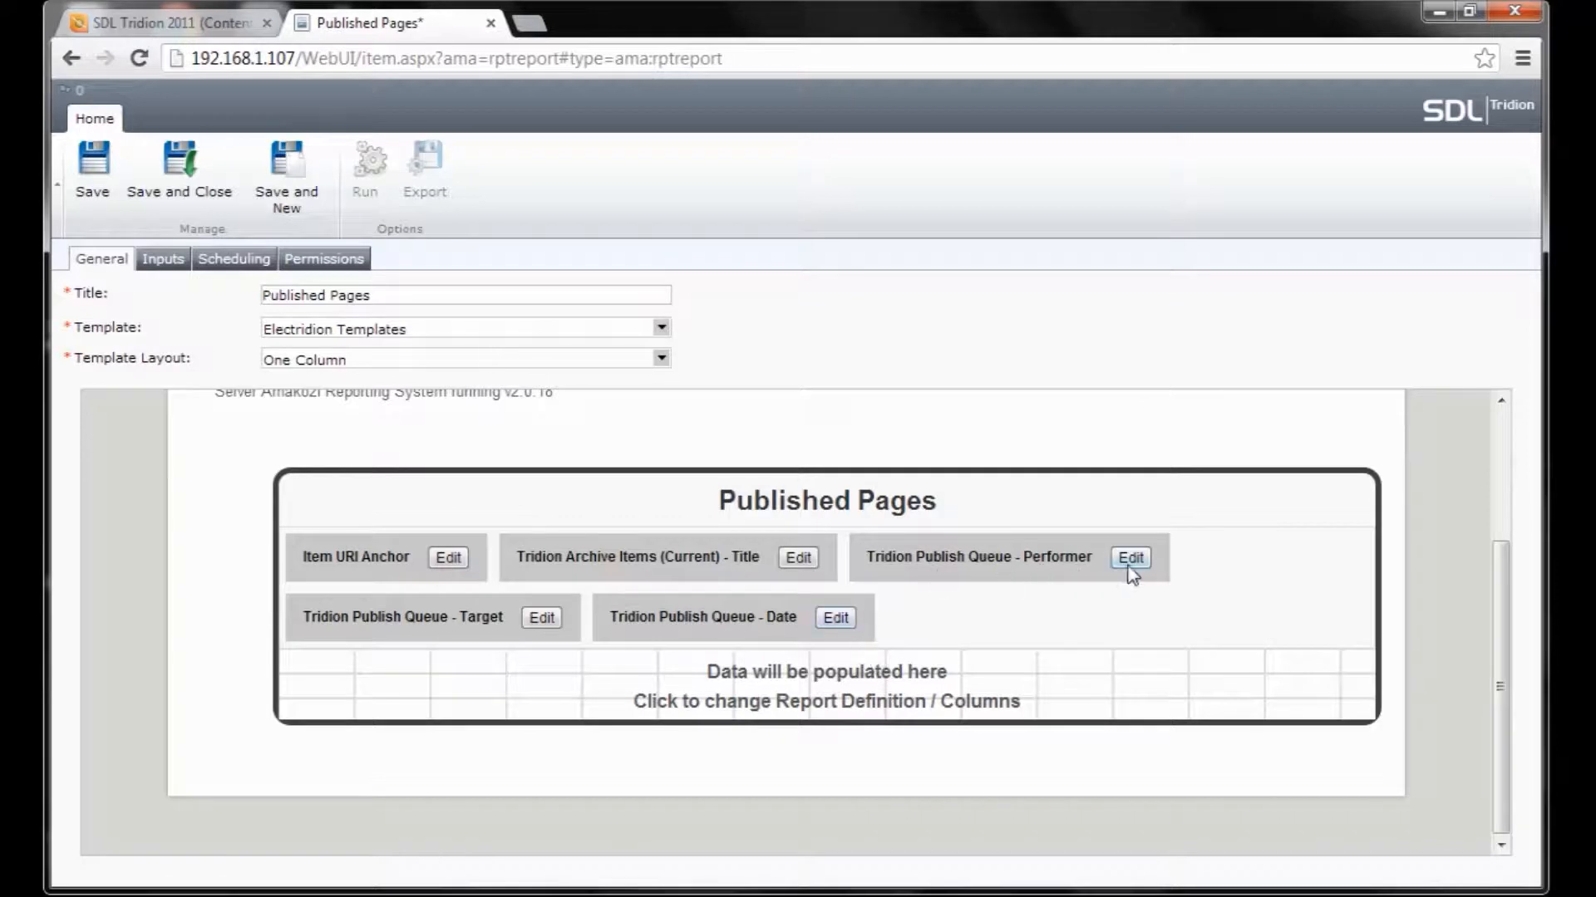
Rename the Performer column to 'Publihsed By' with left alignment.
left_click(1140, 558)
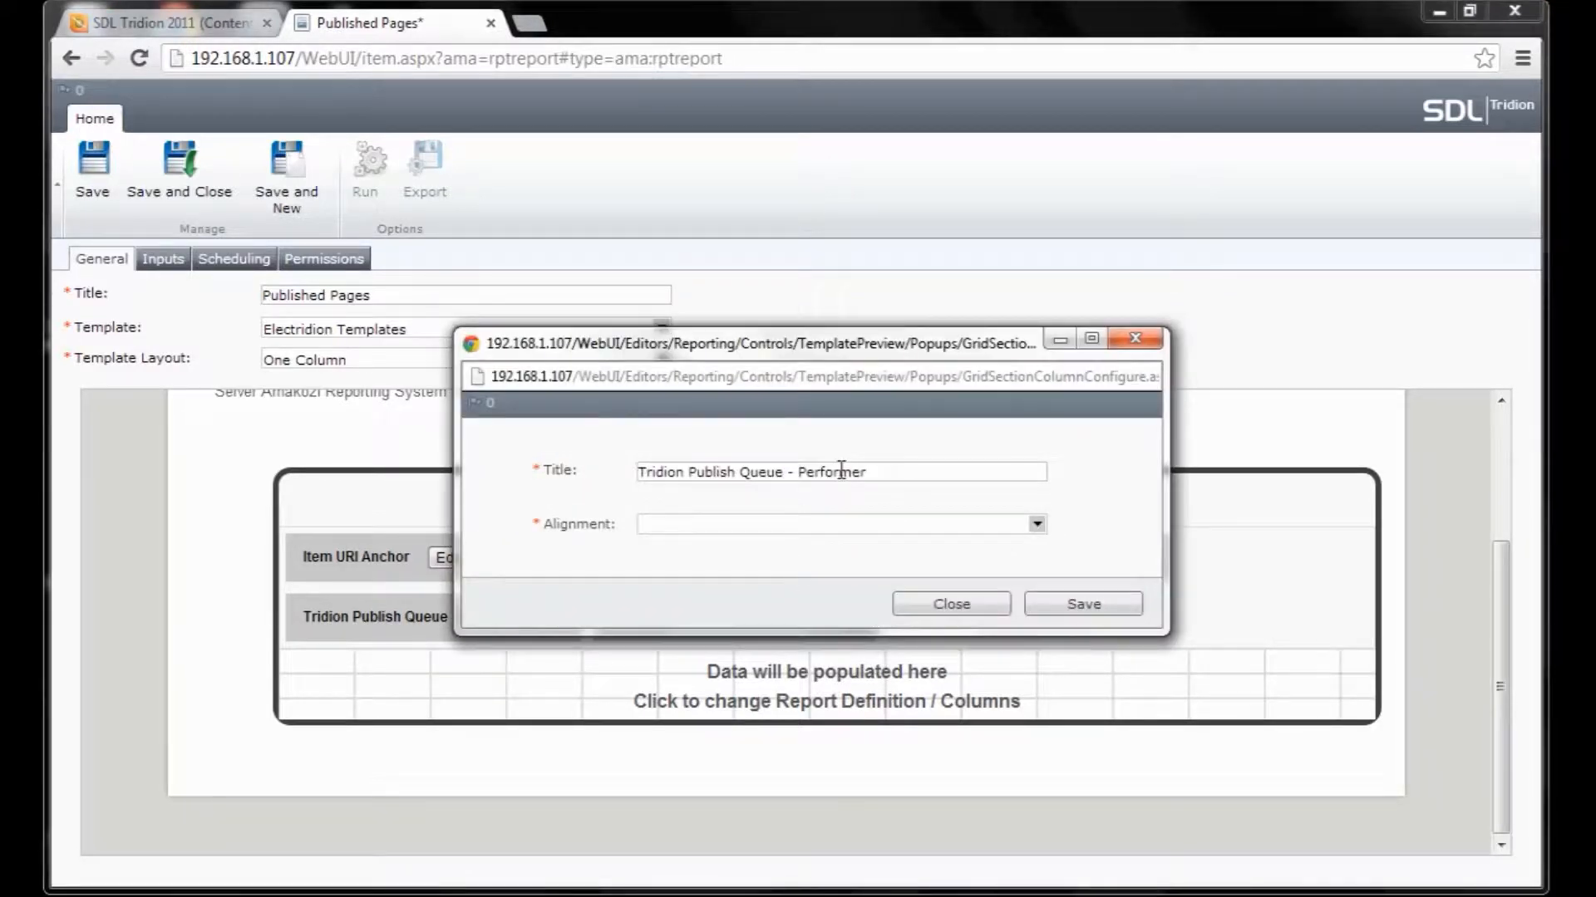
left_click_drag(891, 471, 662, 380)
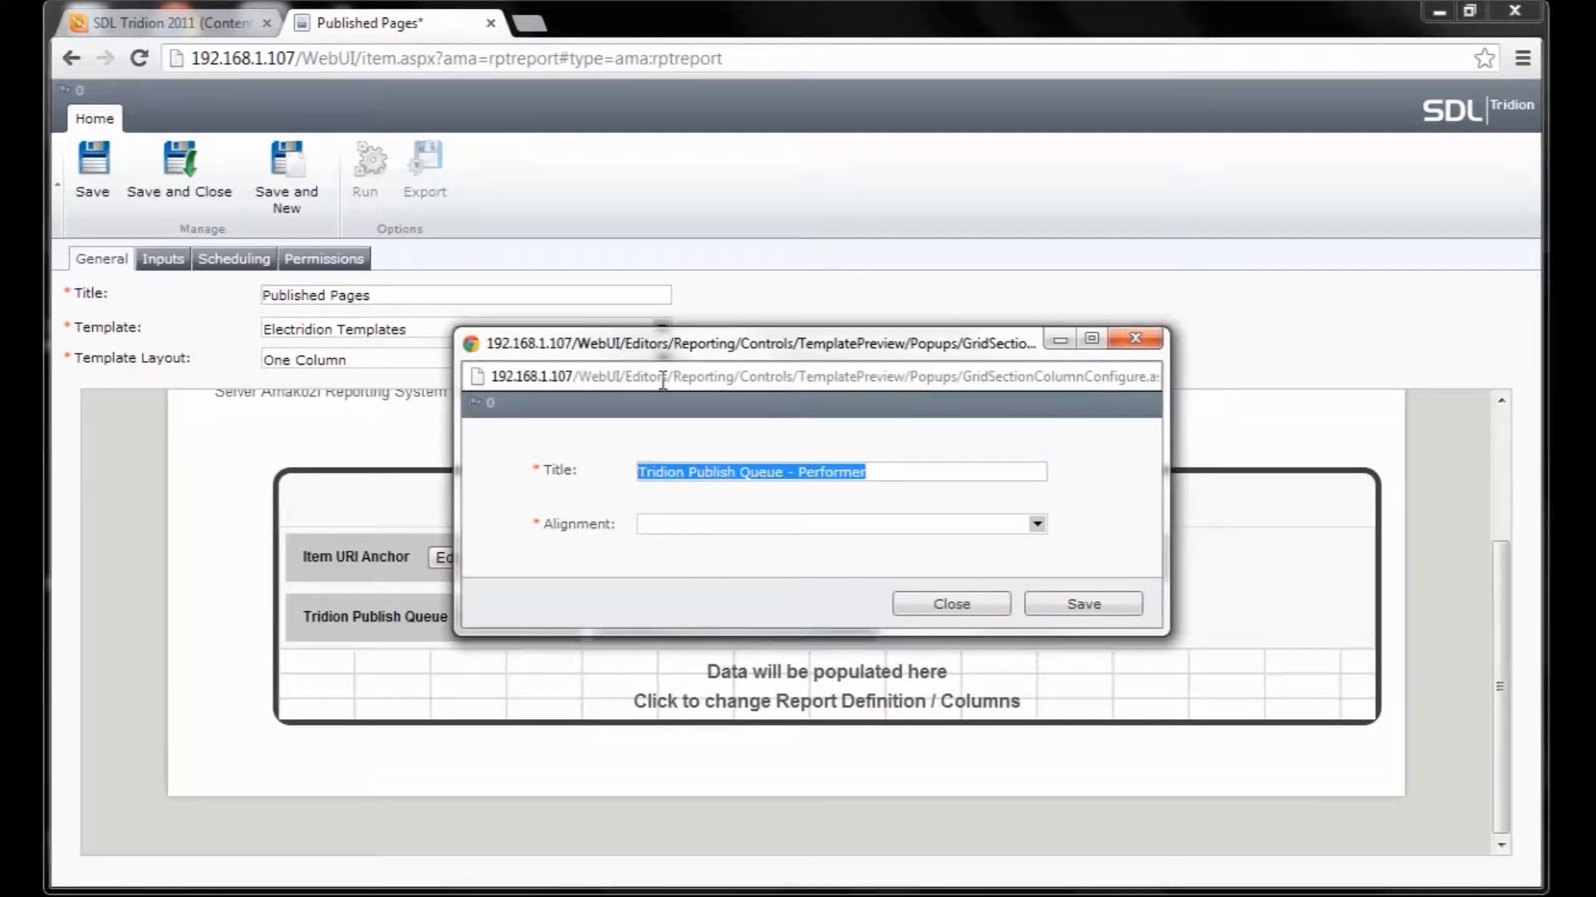
type("Publihsed By")
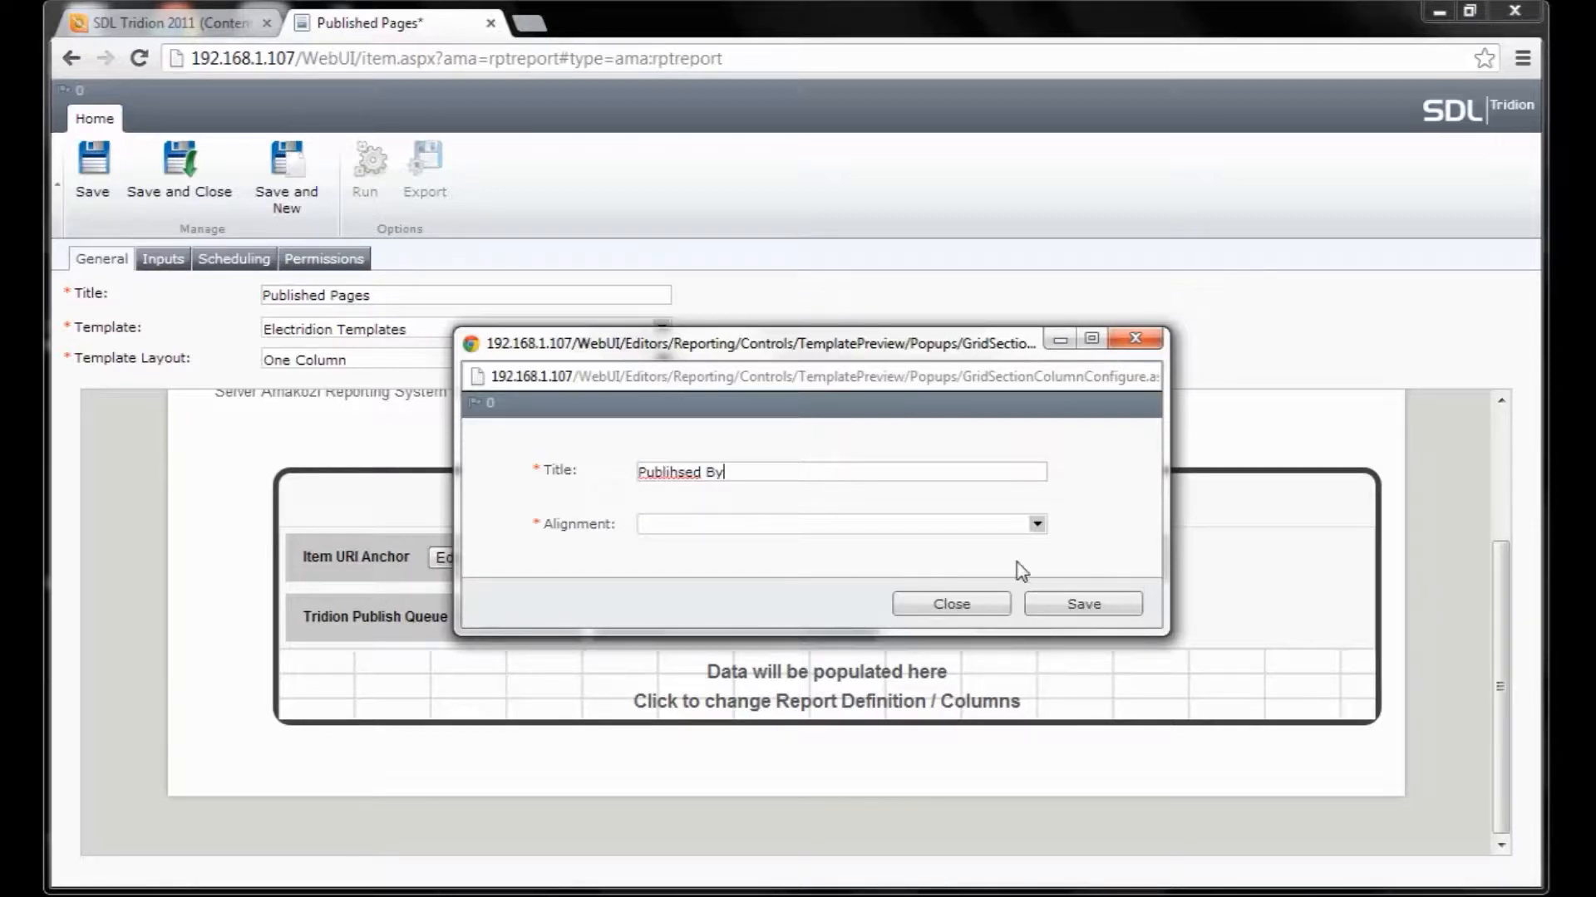
left_click(1036, 524)
left_click(964, 569)
left_click(1082, 603)
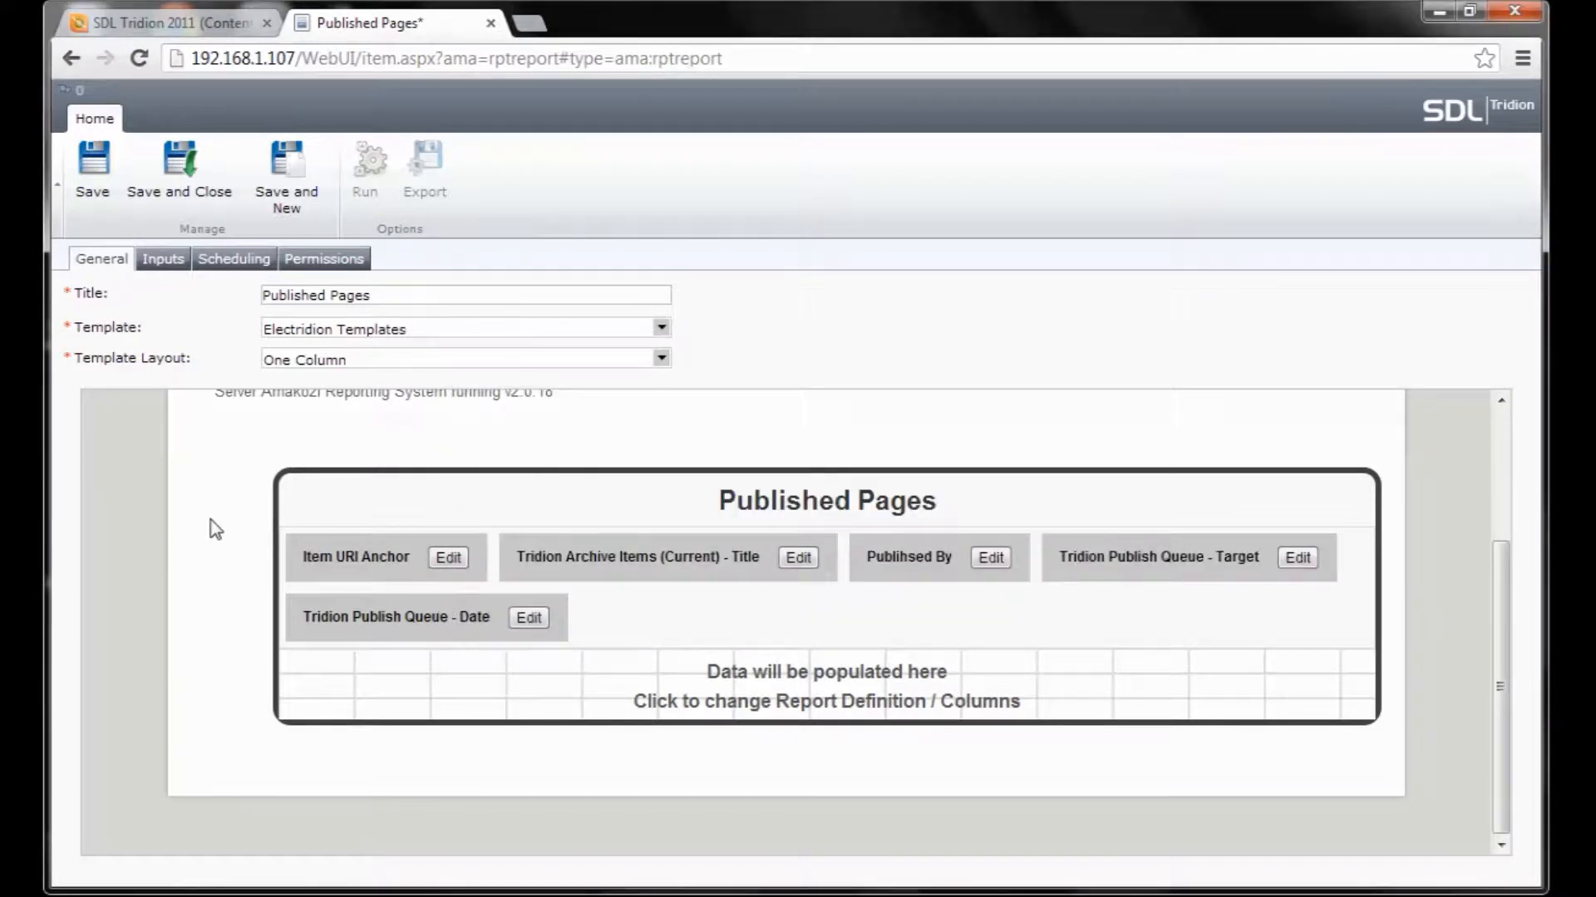
Show the report's input parameters, then its scheduling settings.
scroll(211, 520, "up", 3)
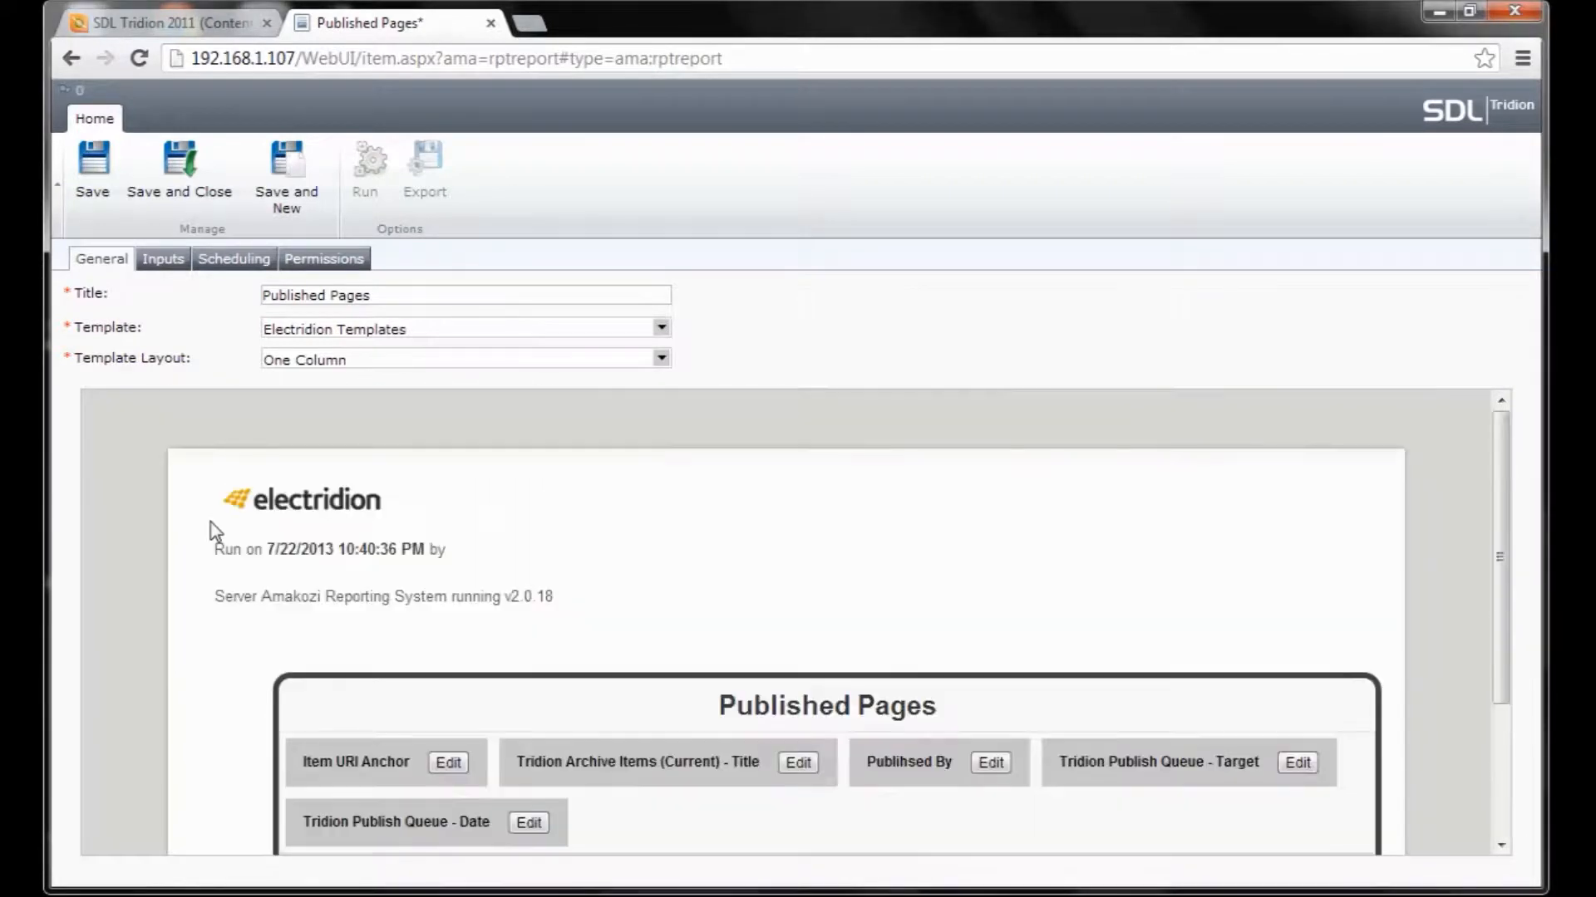
left_click(174, 261)
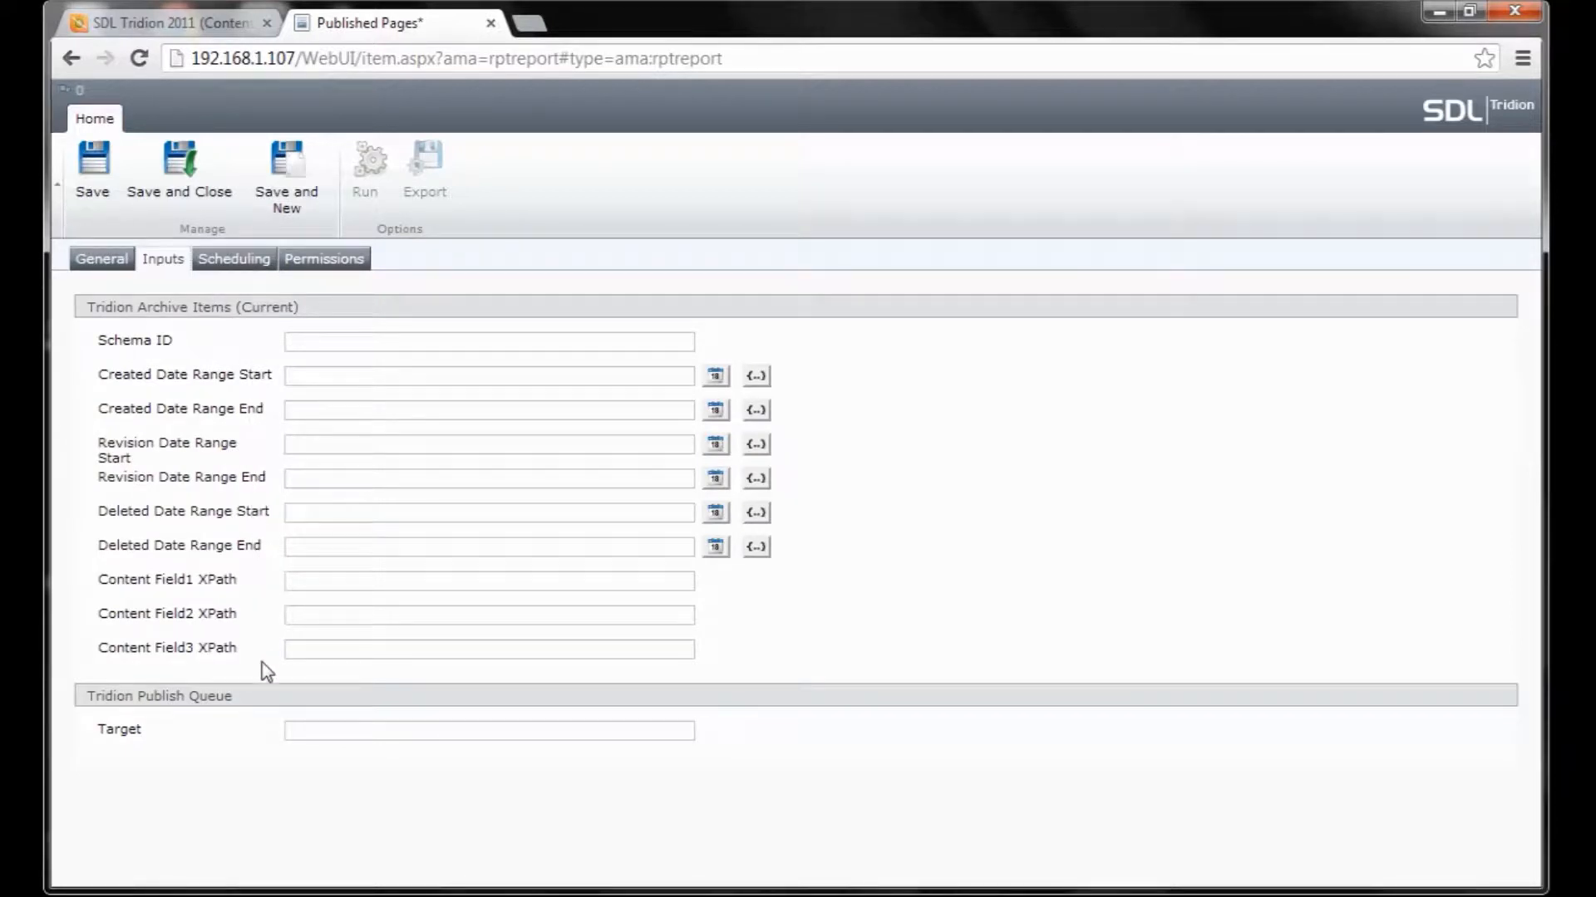
left_click(231, 267)
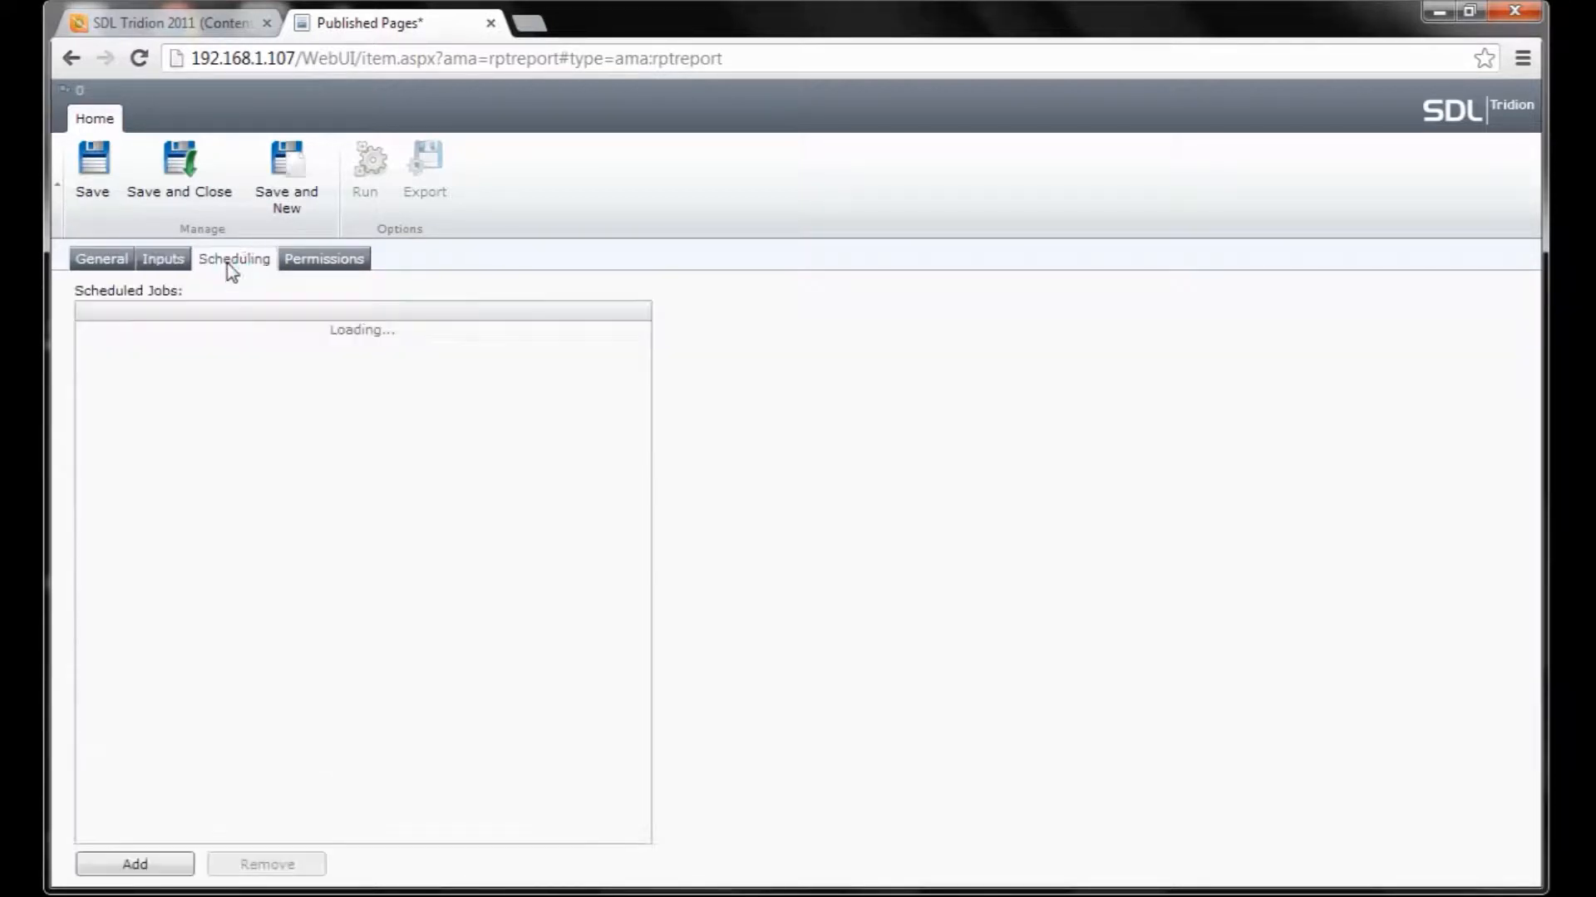
Add a scheduled job titled 'Daily Published Pages' with schedule '0 0 8 * * ?'.
left_click(180, 865)
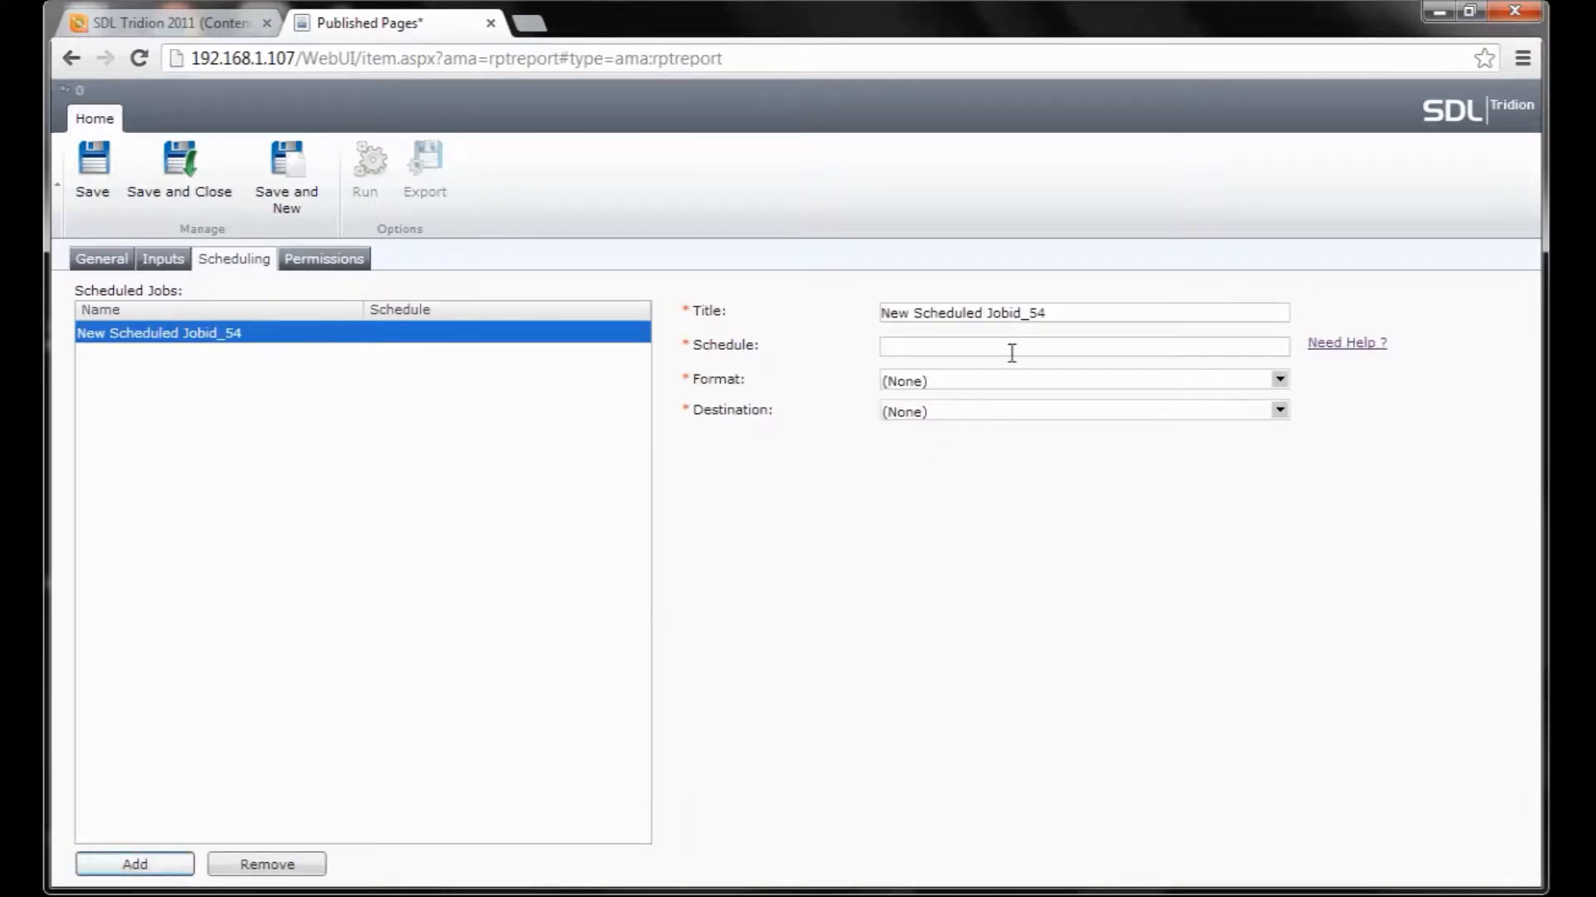
left_click_drag(1051, 313, 1028, 313)
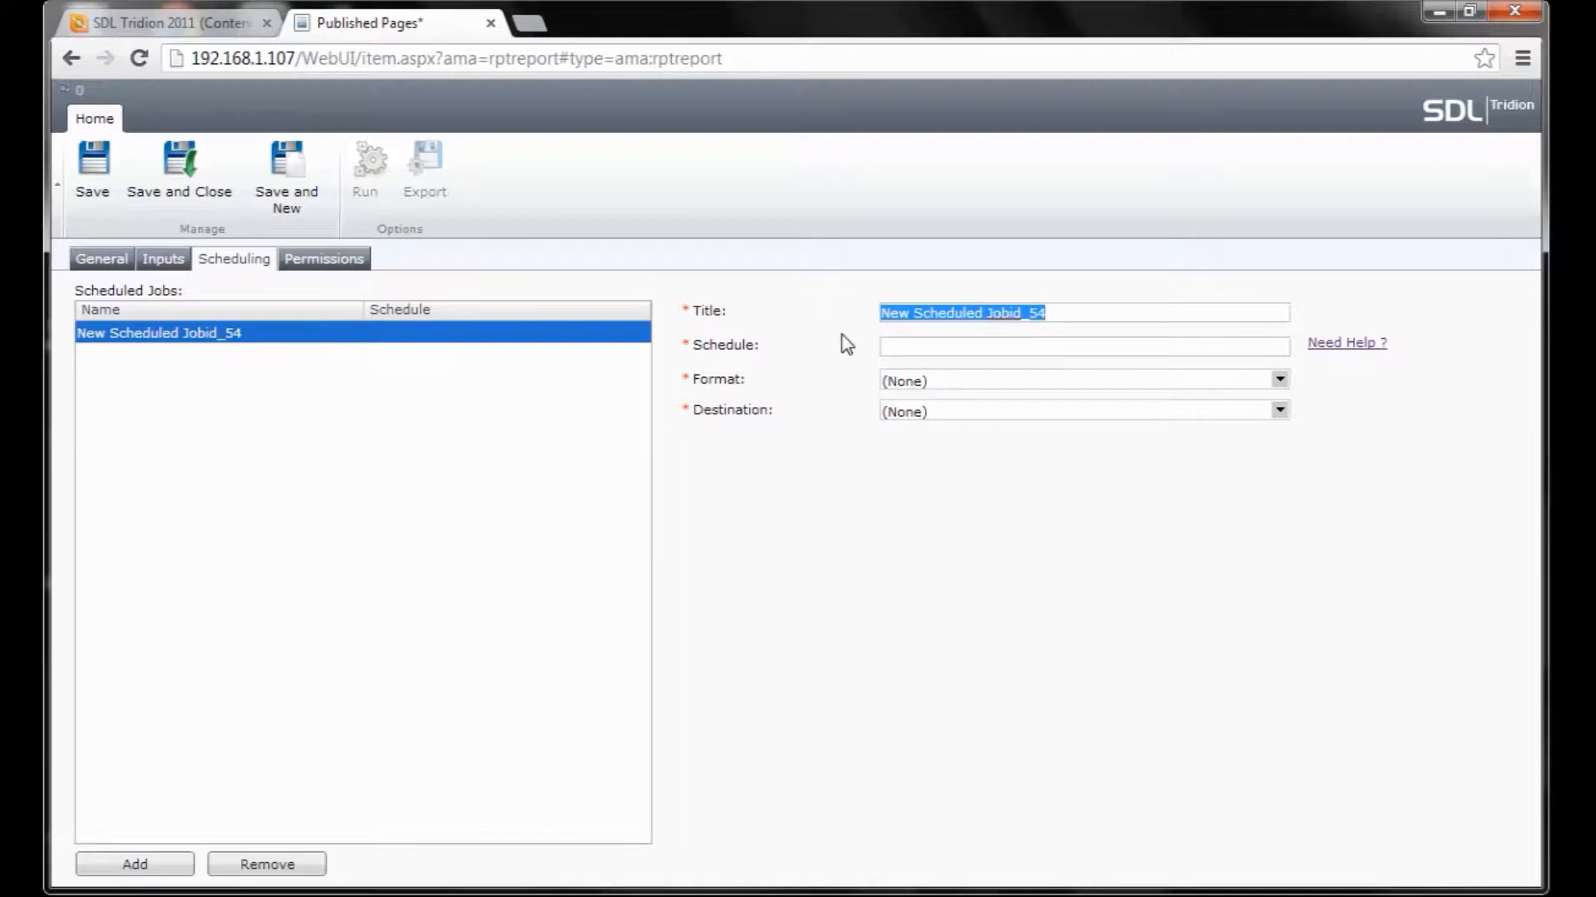
type("Daily Published")
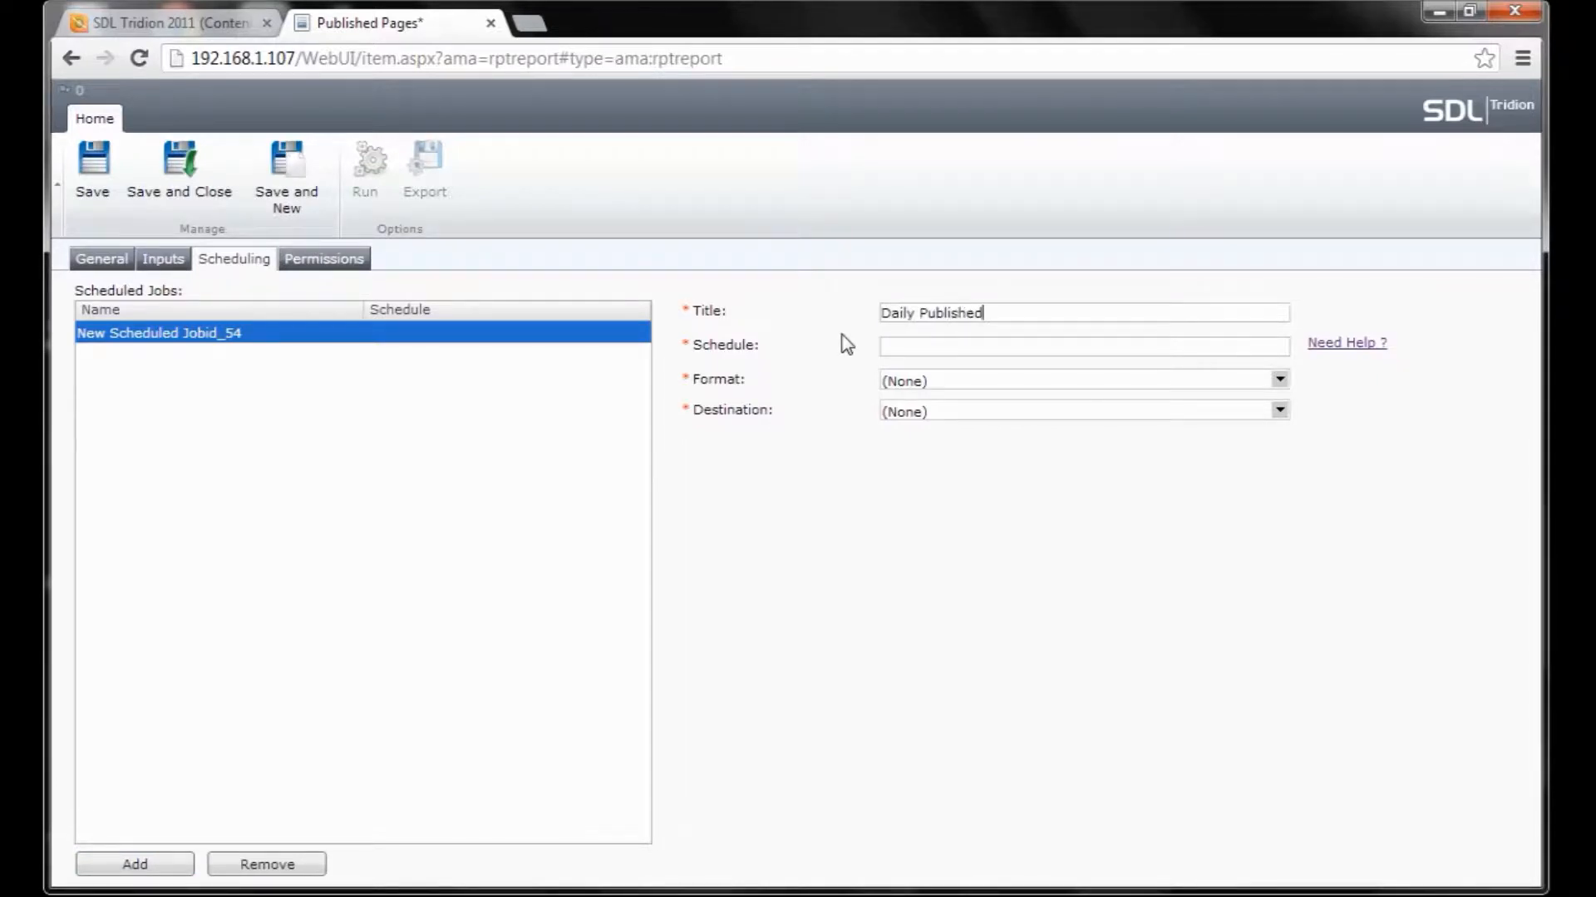
type(" p")
key("BackSpace")
type("Pages")
type("0")
type(" 0")
type(" 8")
type(" * * ")
type("?")
Set the job's output format to HTML and destination to E-Mail.
left_click(1069, 382)
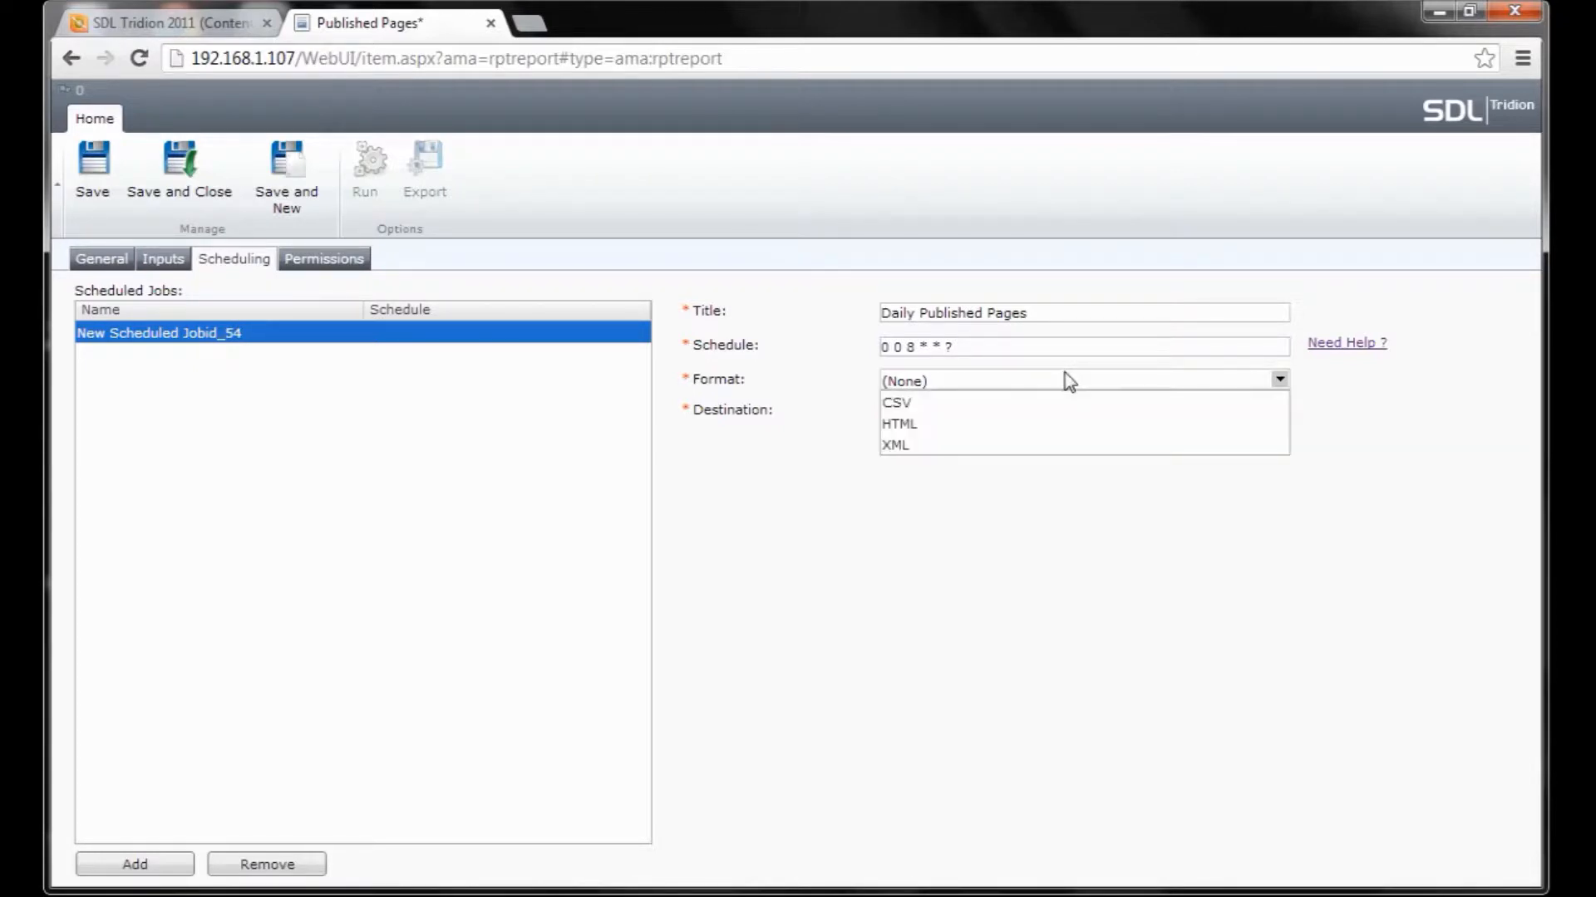
left_click(1048, 425)
left_click(1058, 416)
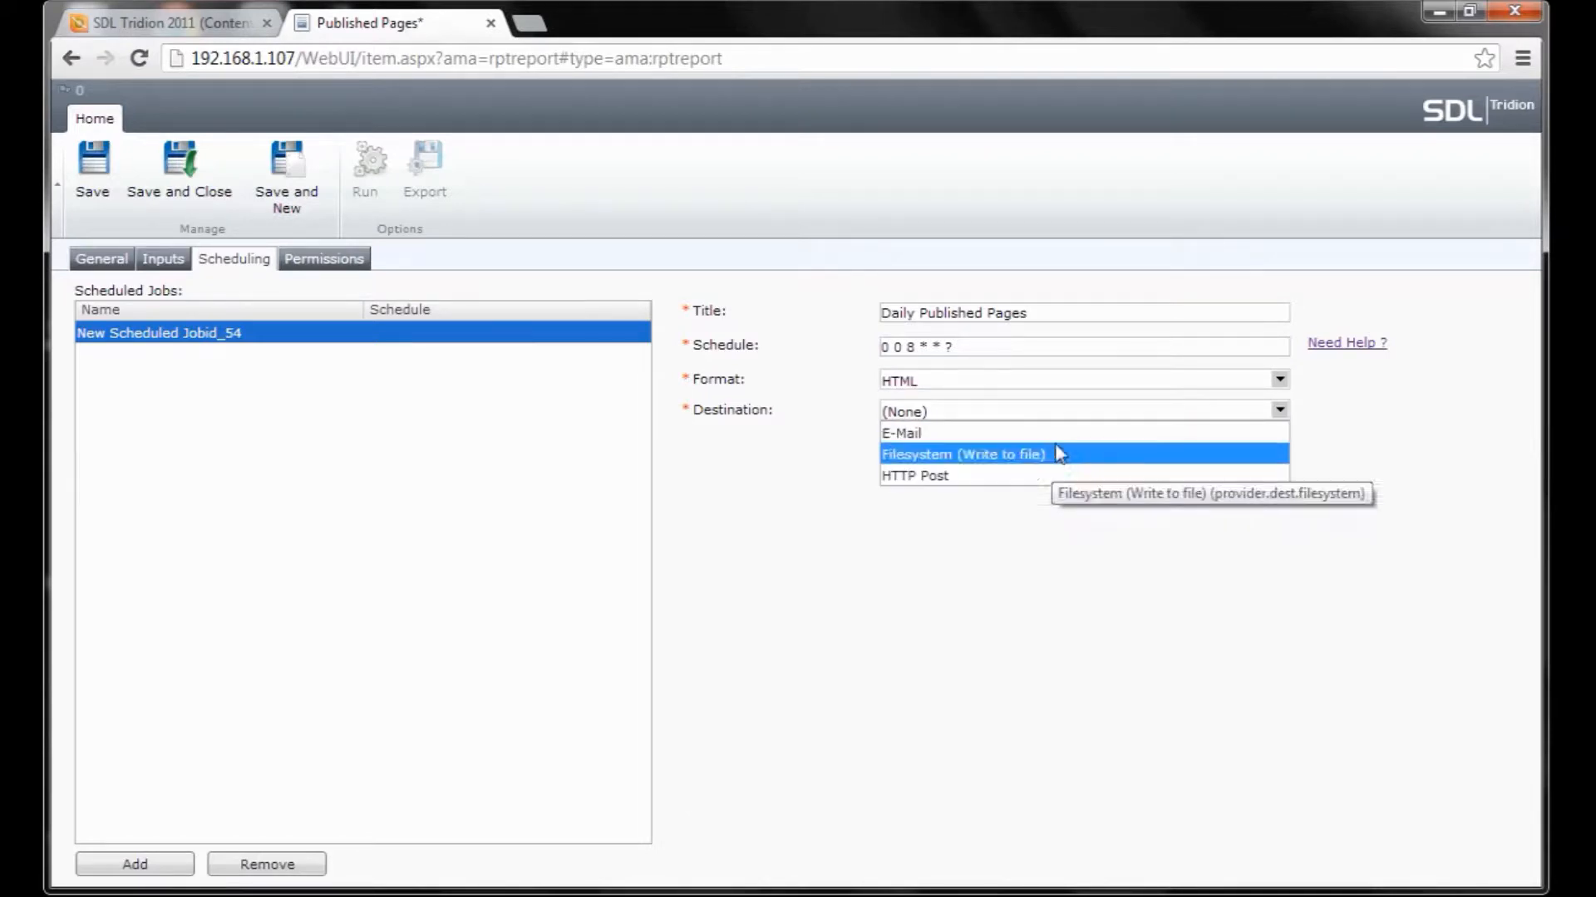
left_click(1057, 435)
Enter the recipient e-mail address and the subject 'Daily Publish Report'.
left_click(1041, 474)
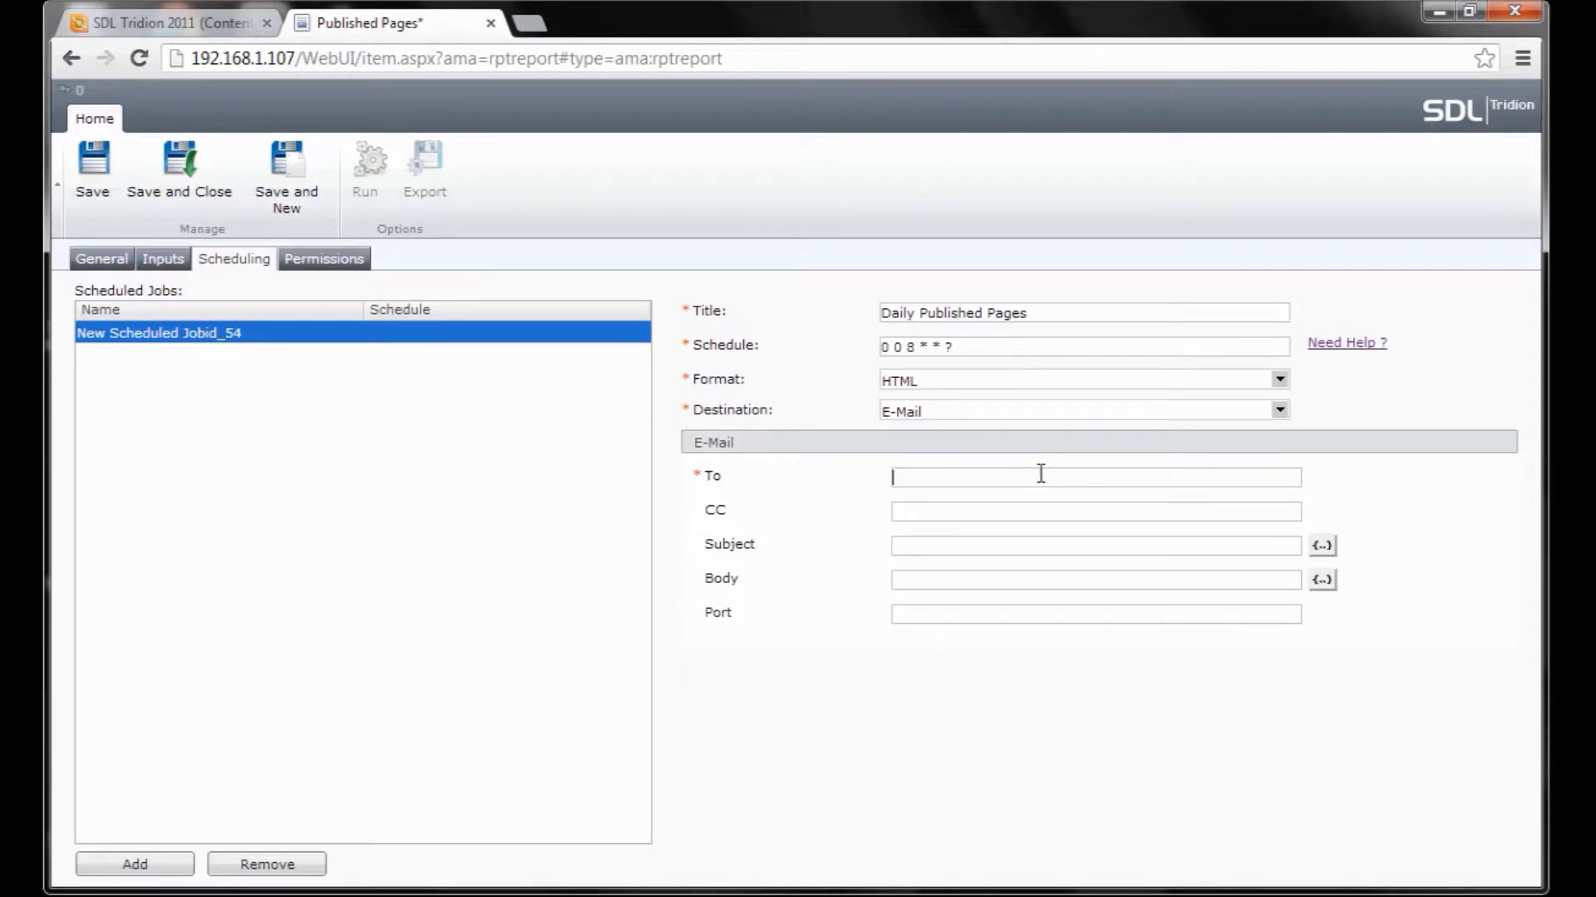
key("Tab")
key("Tab")
key("Tab")
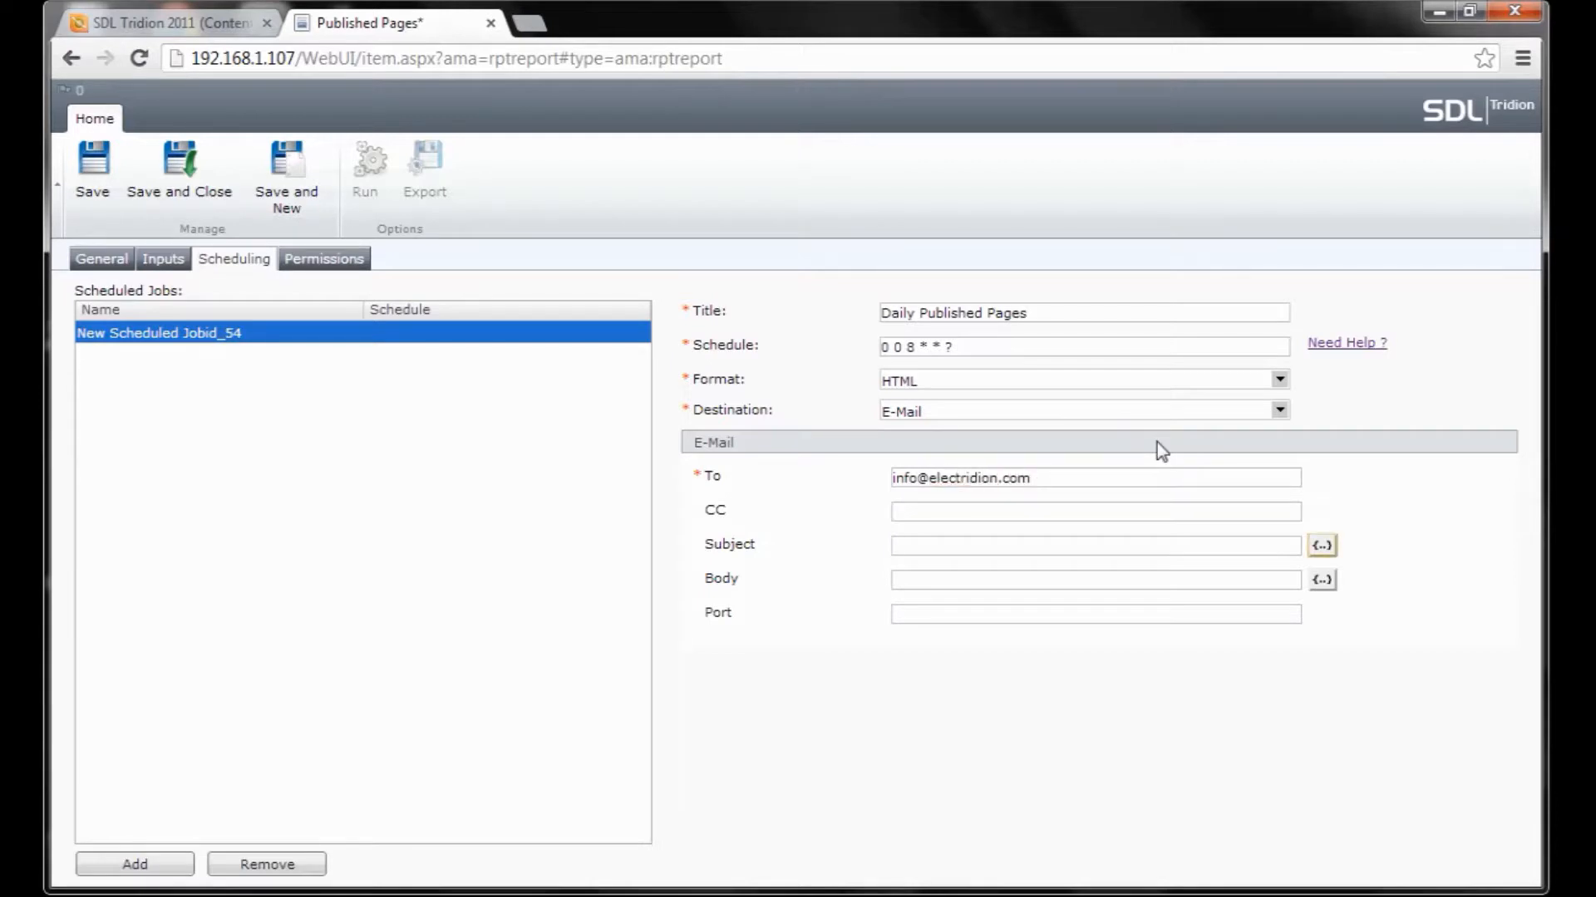
left_click(918, 546)
type("Daily Publish Report")
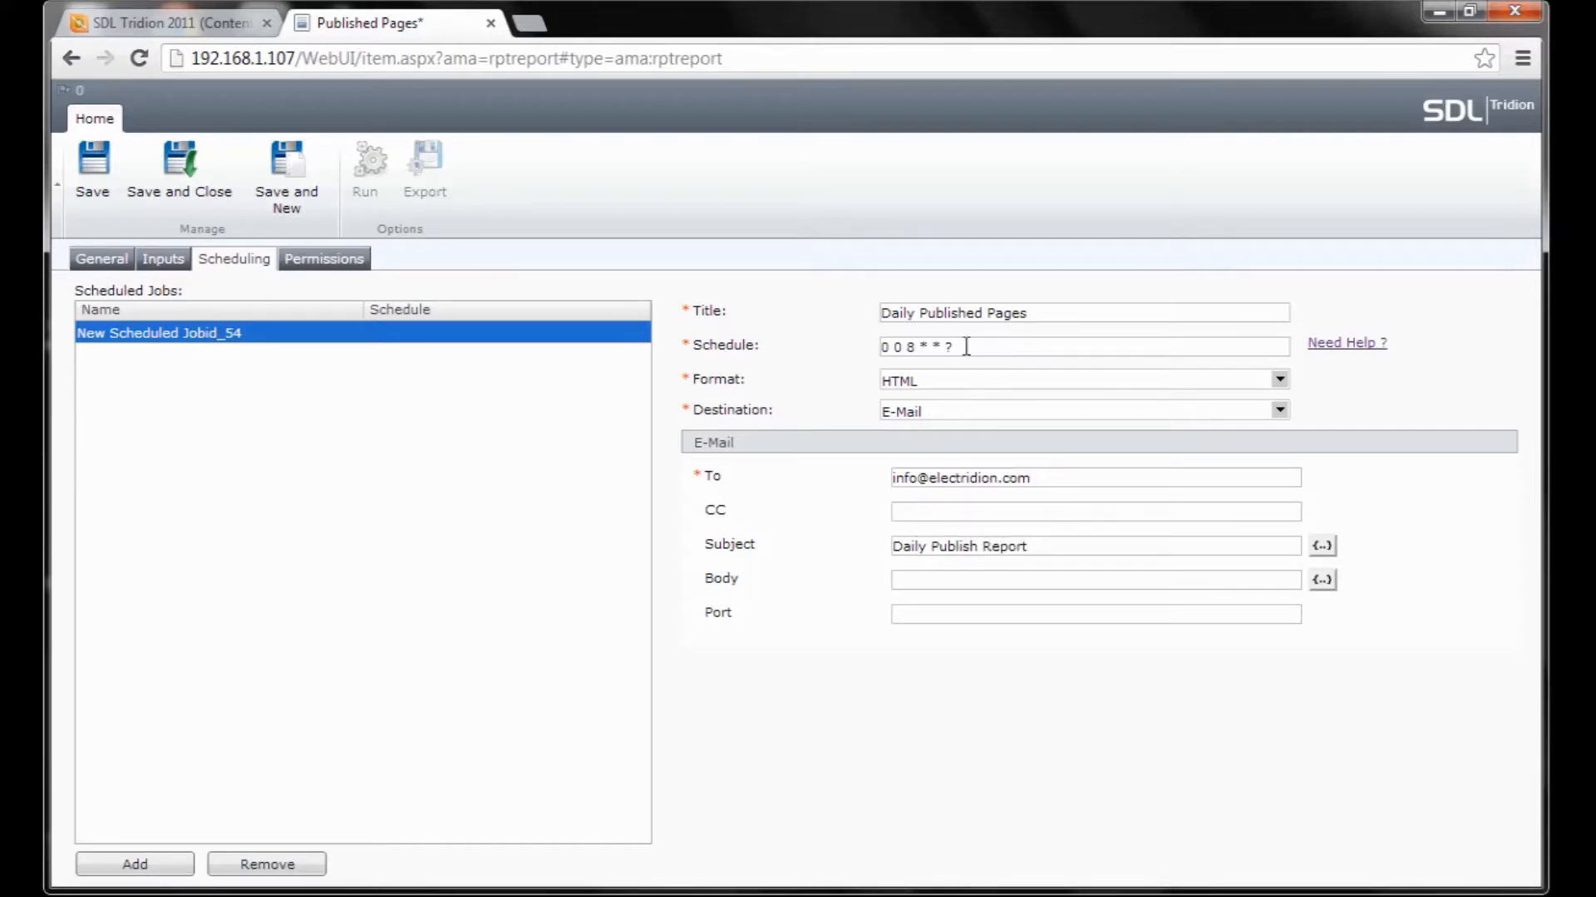
Remove an accidental extra empty job and reselect Daily Published Pages.
left_click(151, 871)
left_click(267, 864)
left_click(310, 333)
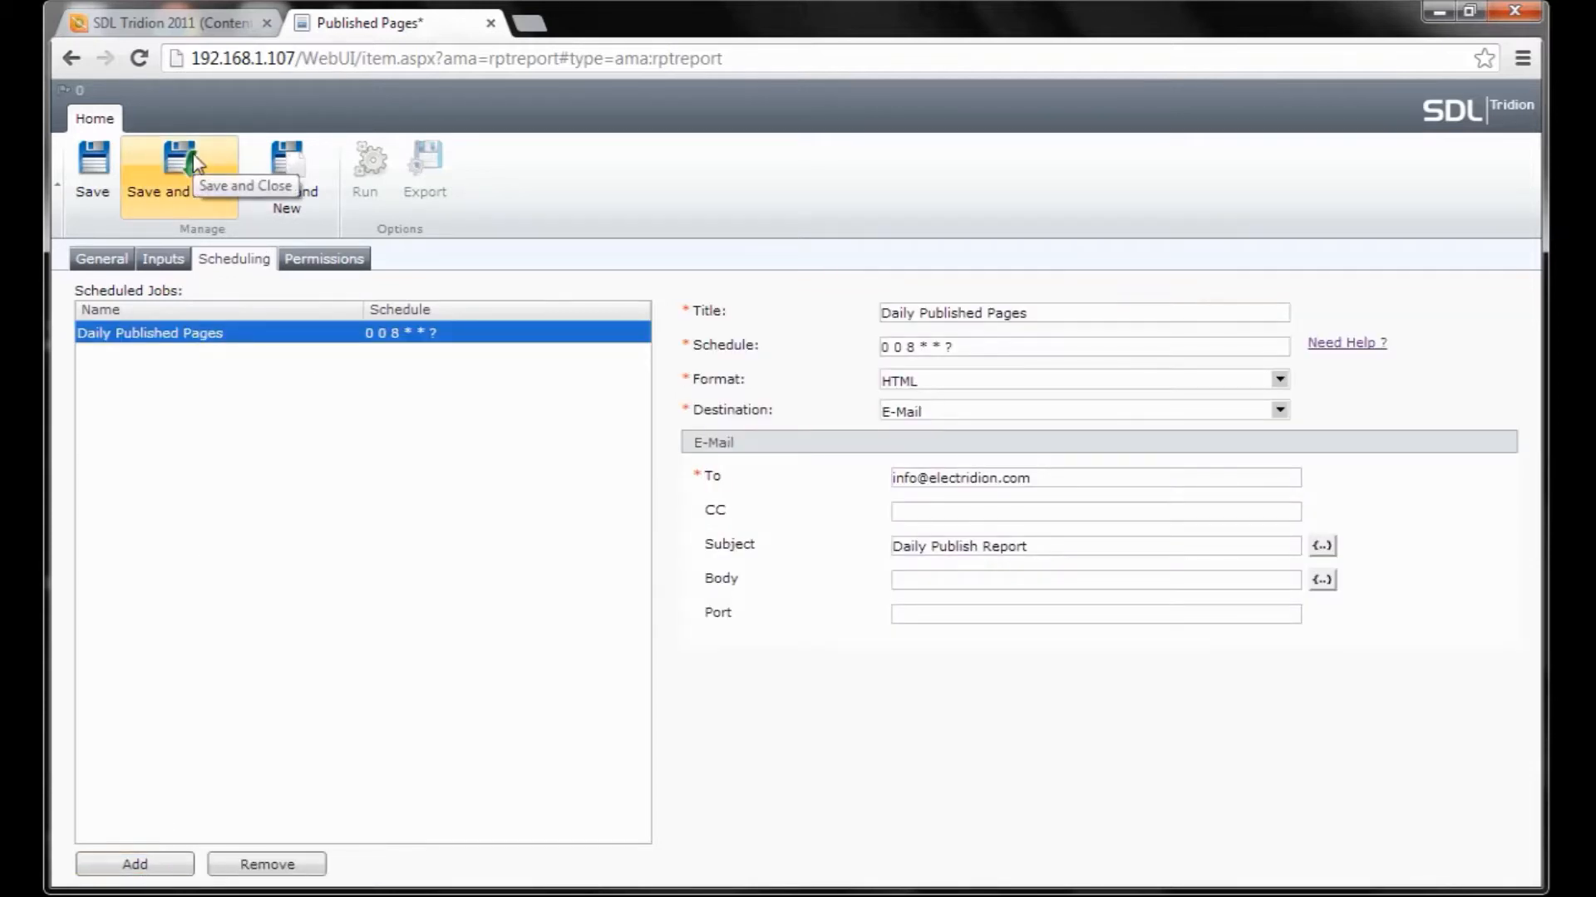
Save the Published Pages report, close its editor, and bring up its actions in Reports.
left_click(100, 170)
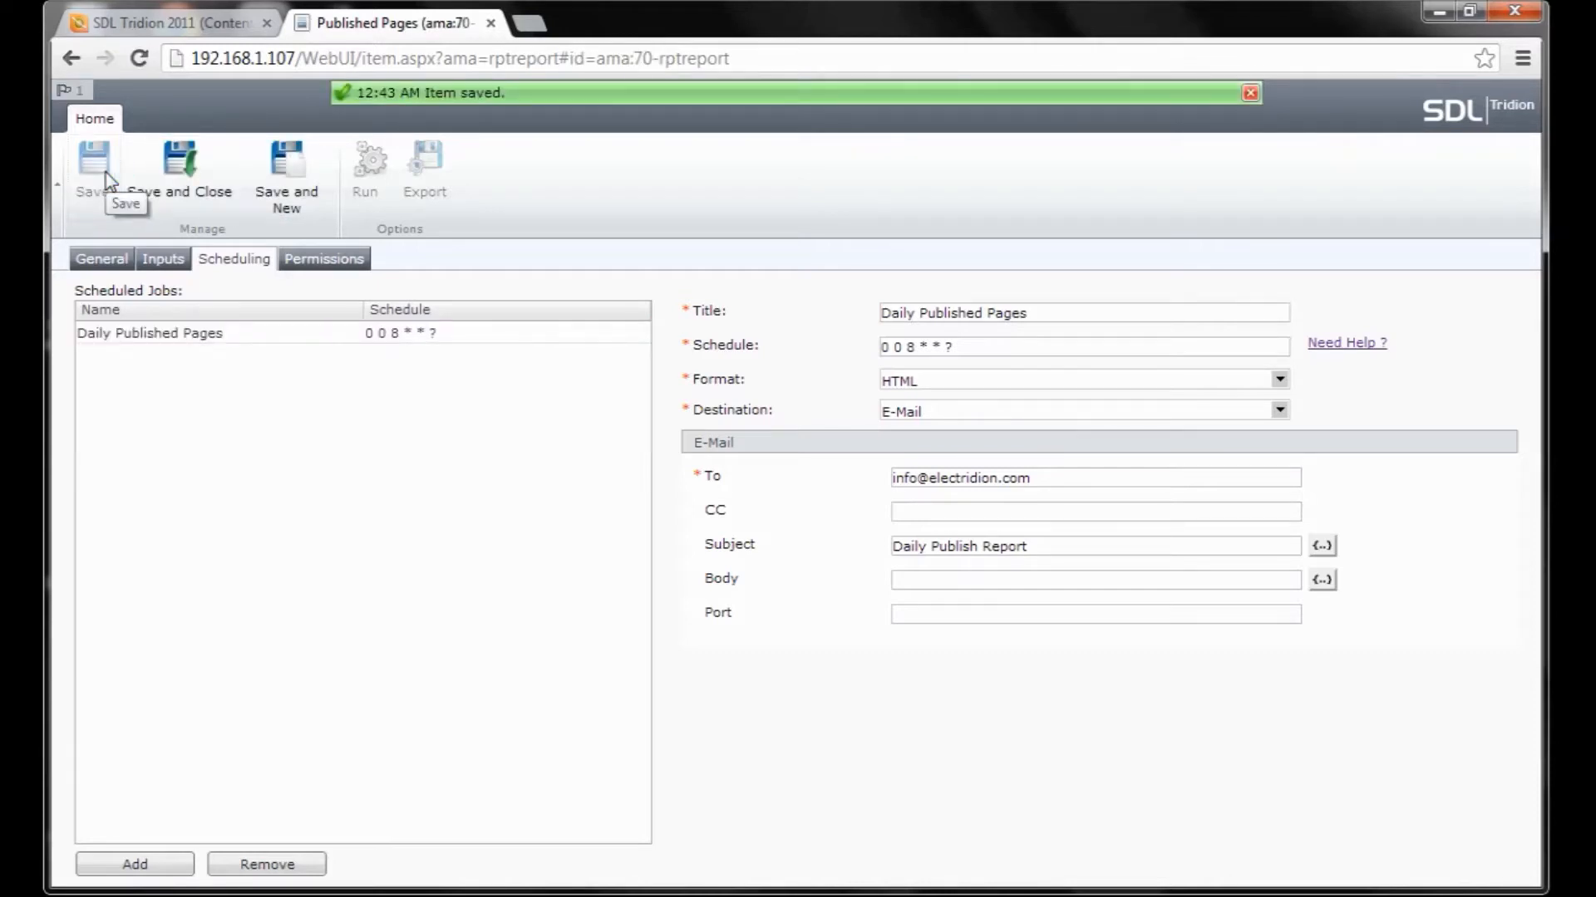
left_click(492, 25)
right_click(472, 573)
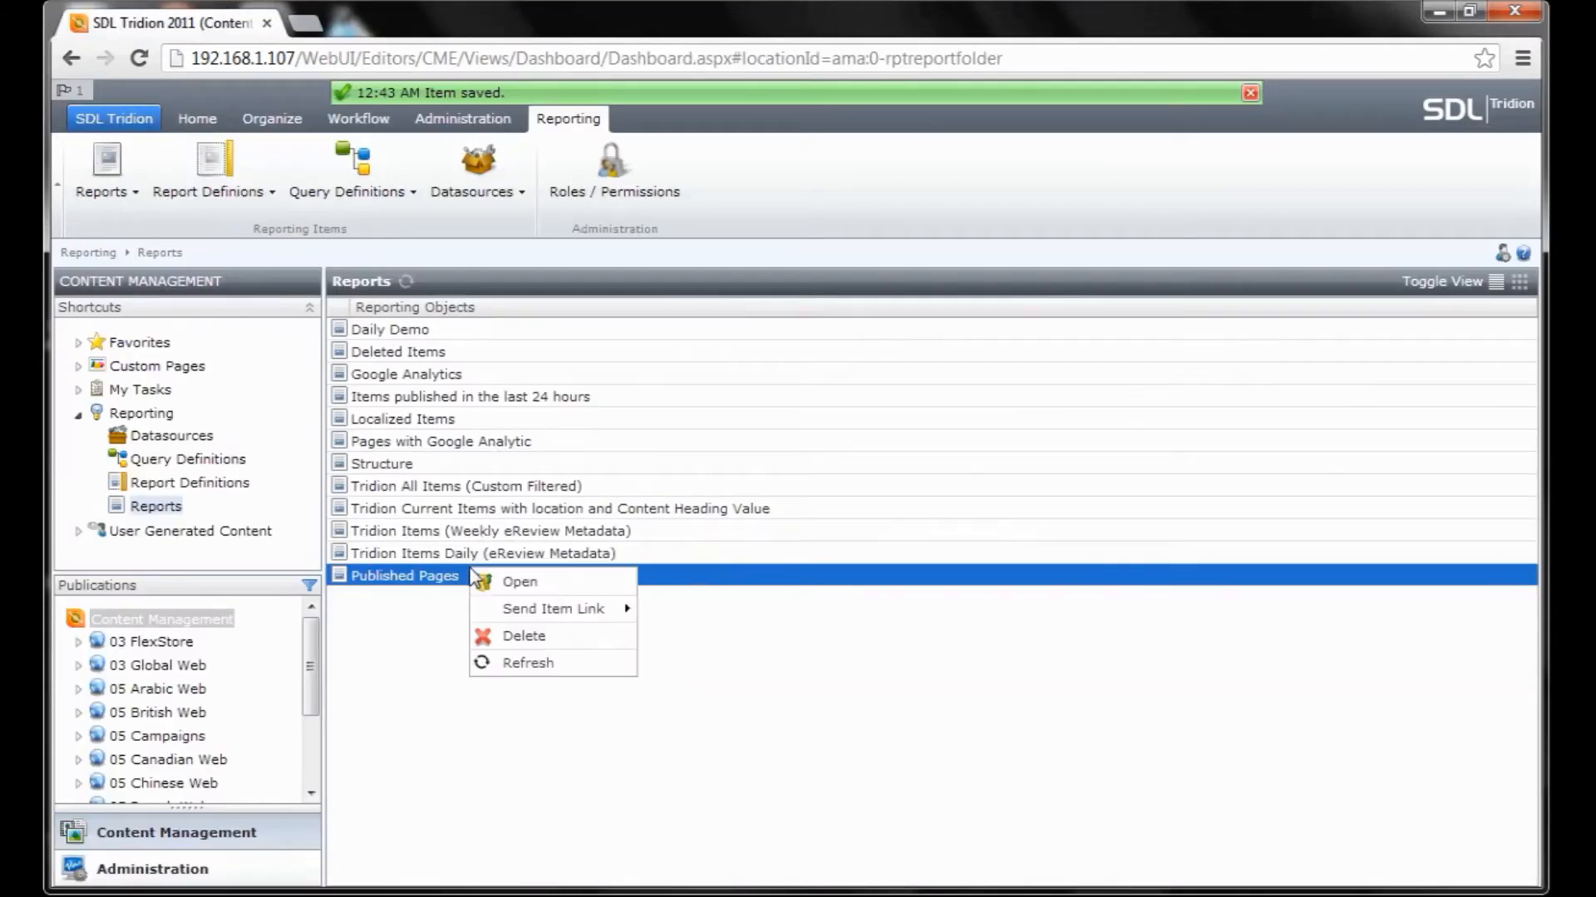
Refresh the Reports list and run the Published Pages report.
left_click(405, 280)
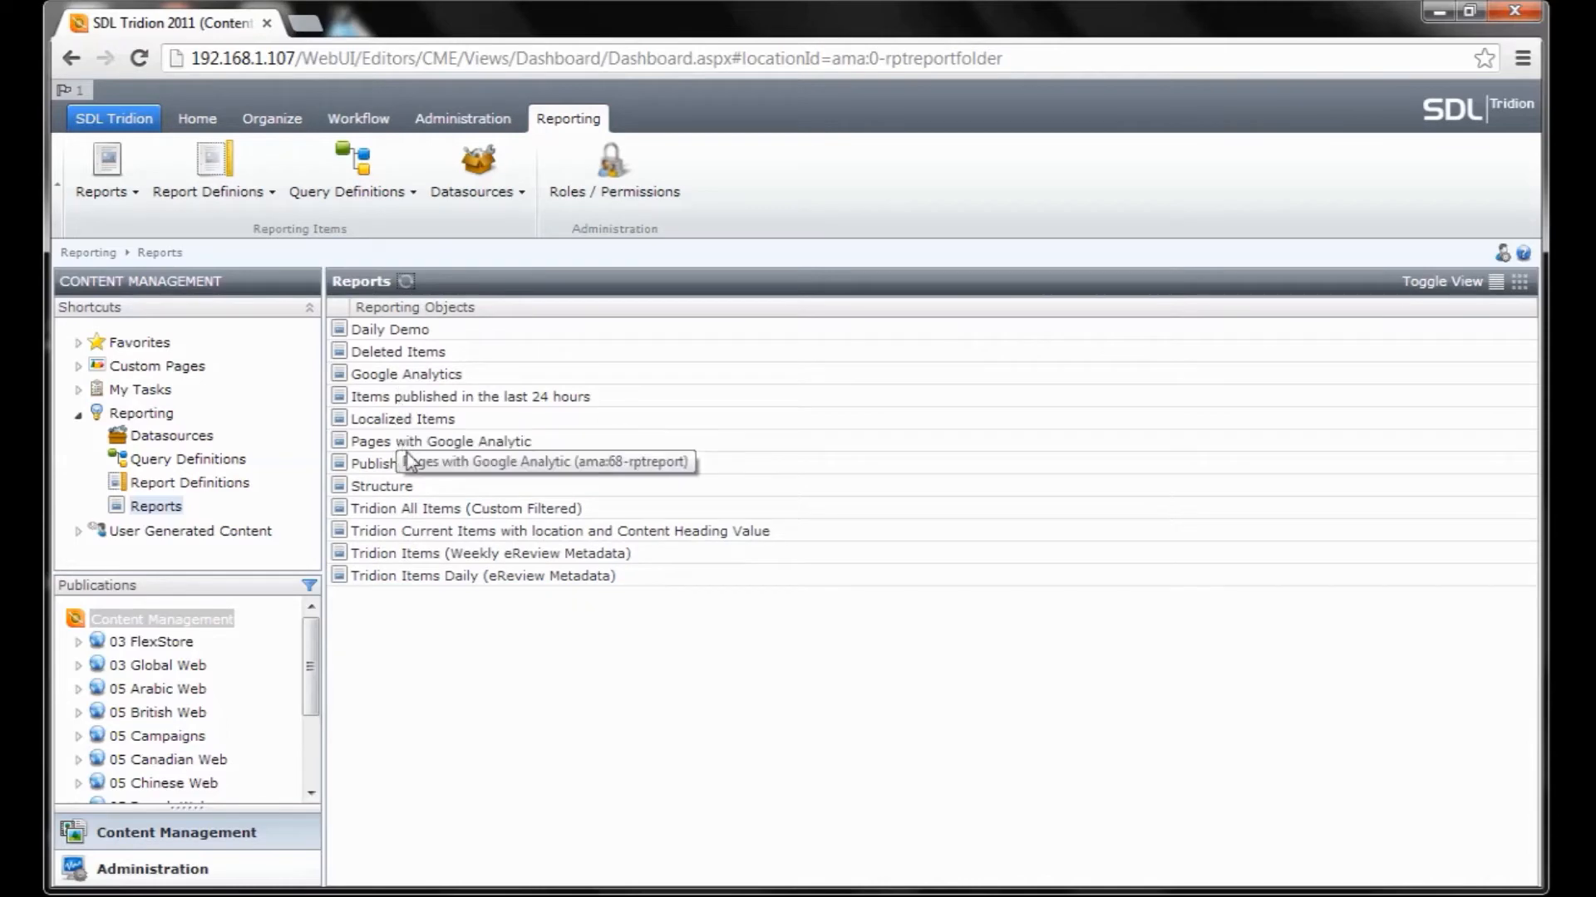
left_click(411, 466)
right_click(412, 466)
left_click(463, 531)
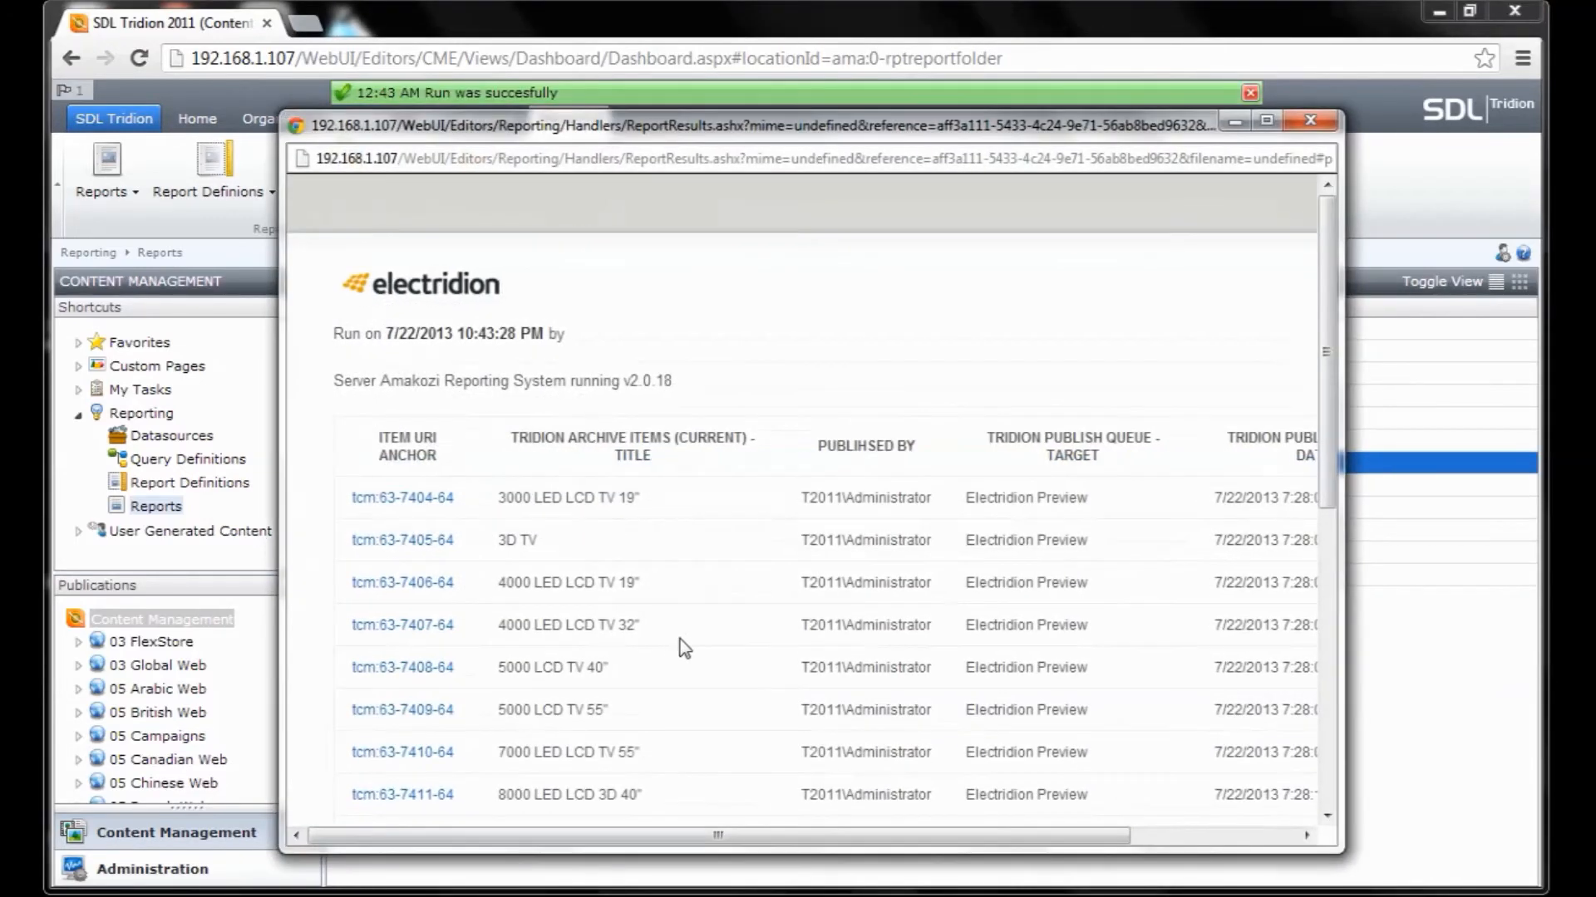
Scroll through the published-items results table, then close the results window.
left_click_drag(717, 834, 750, 834)
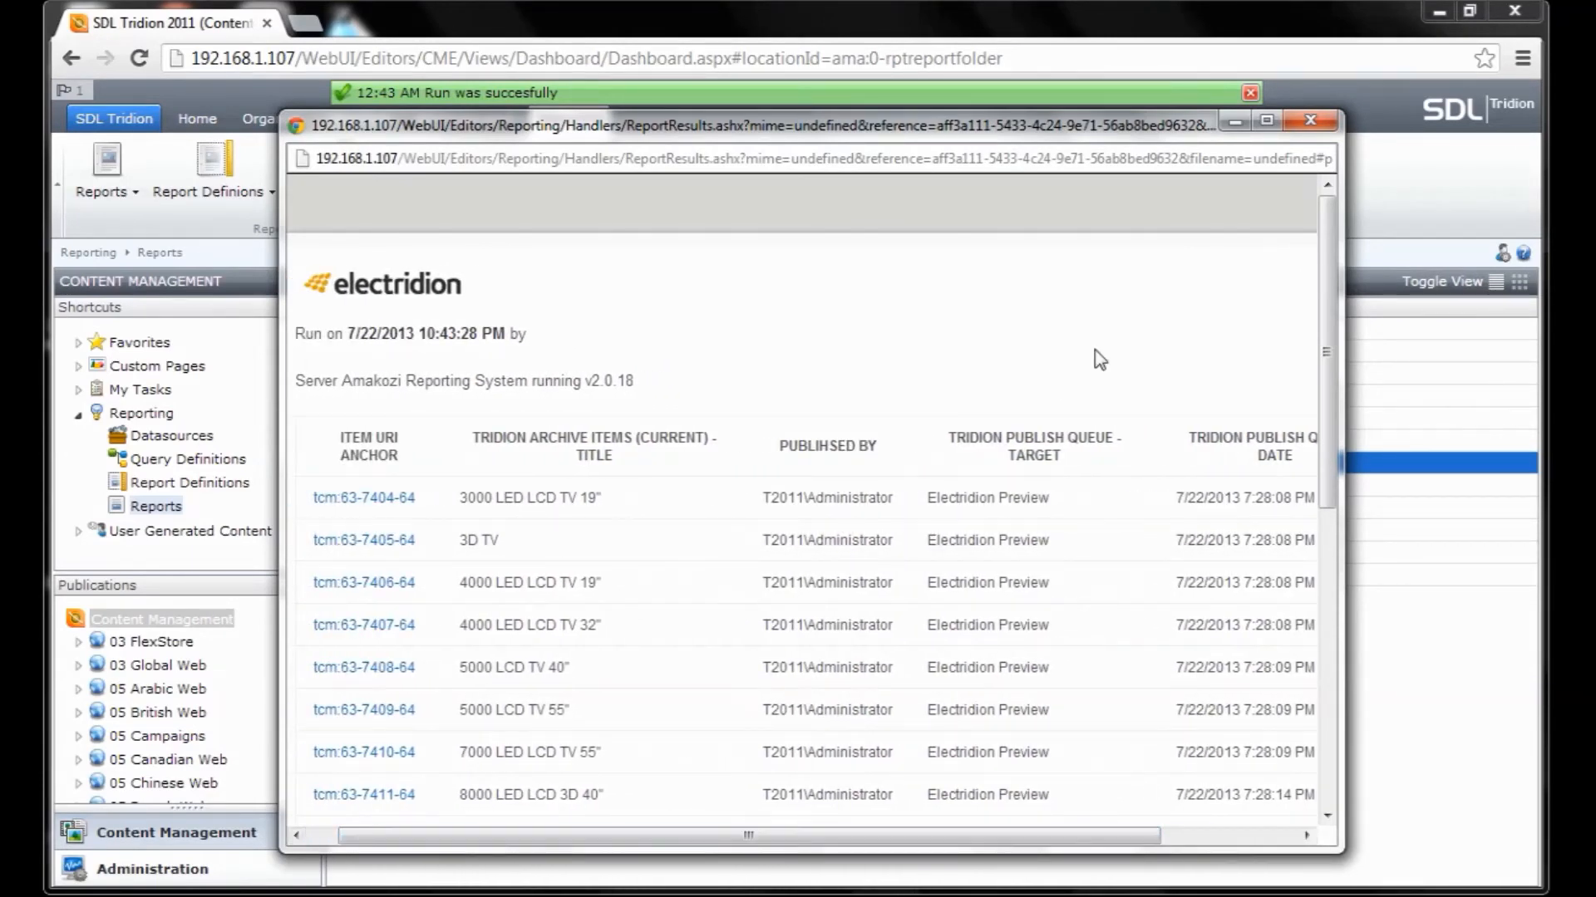
scroll(1097, 354, "down", 5)
scroll(1102, 357, "down", 3)
scroll(1102, 357, "up", 7)
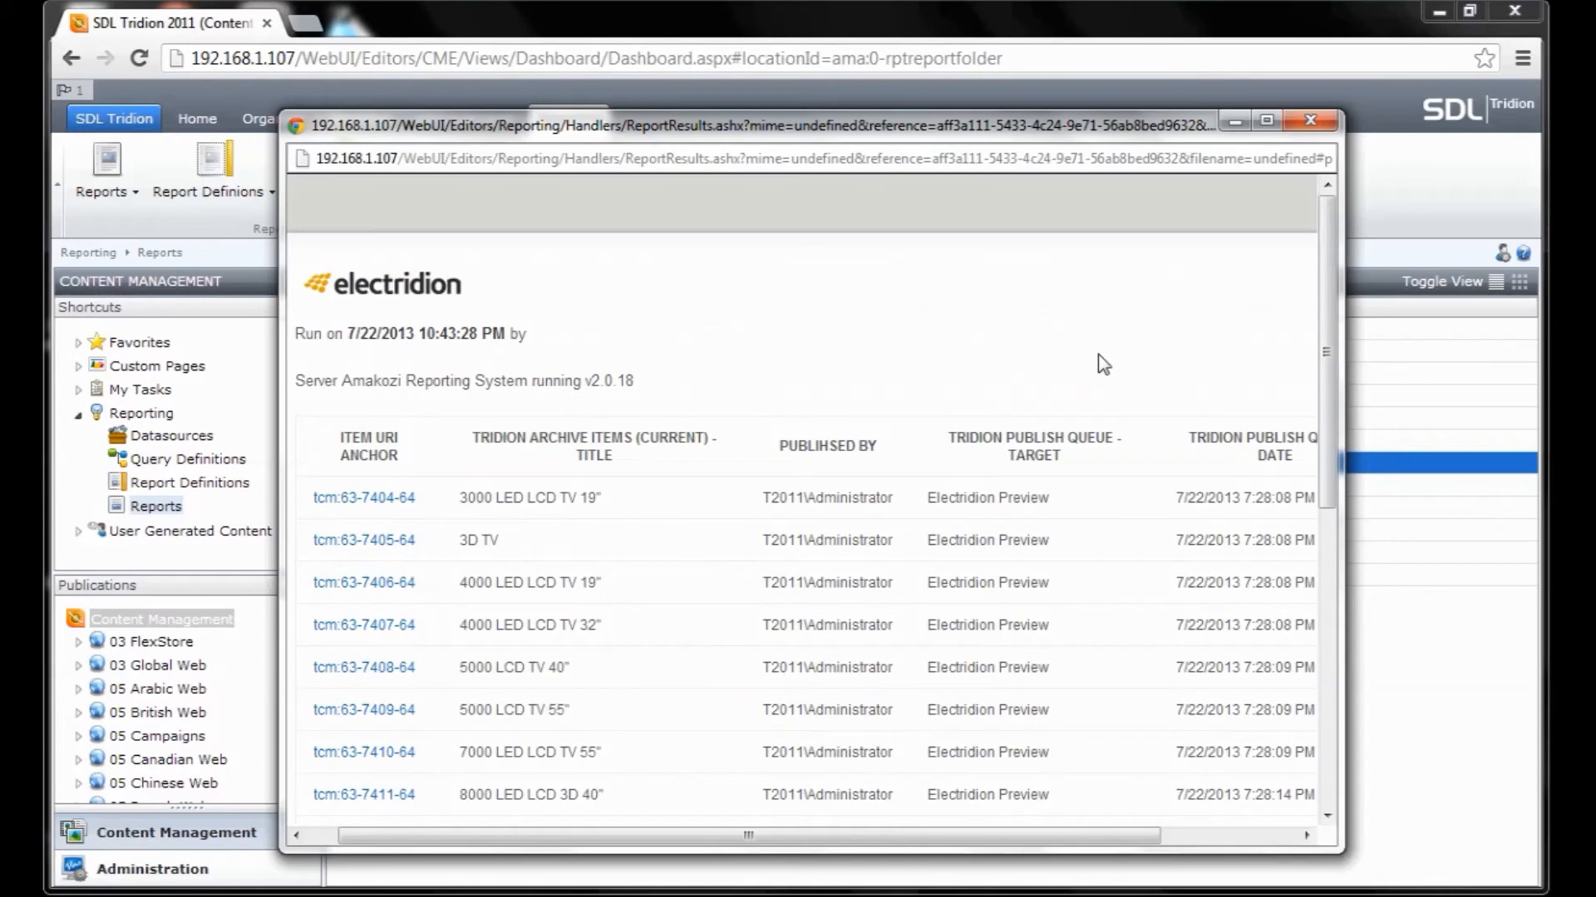
left_click(1301, 131)
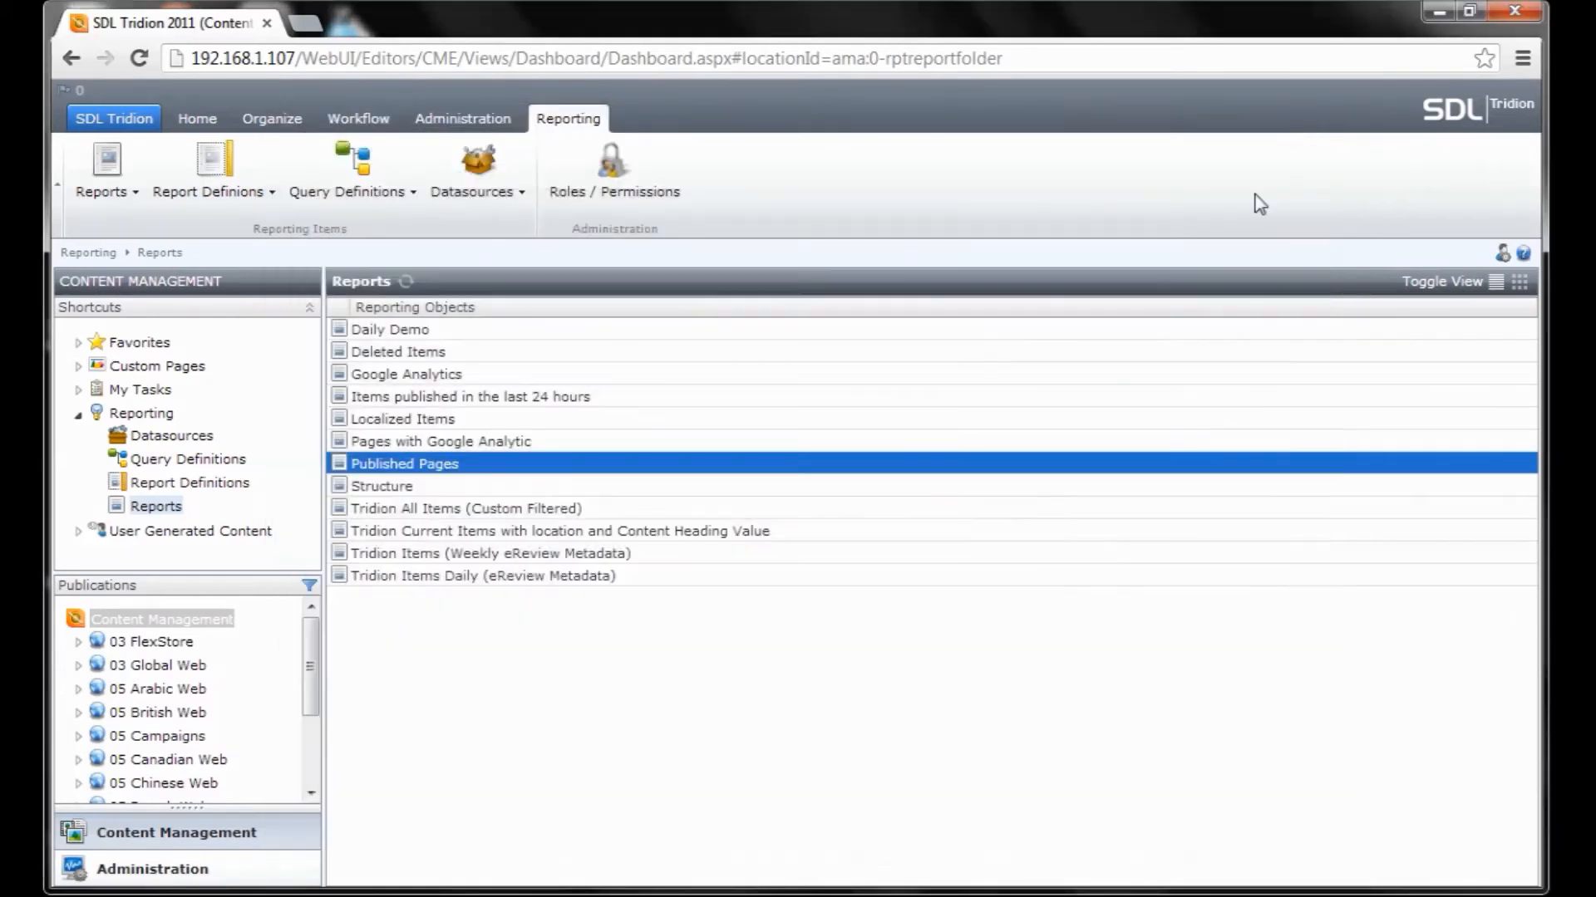